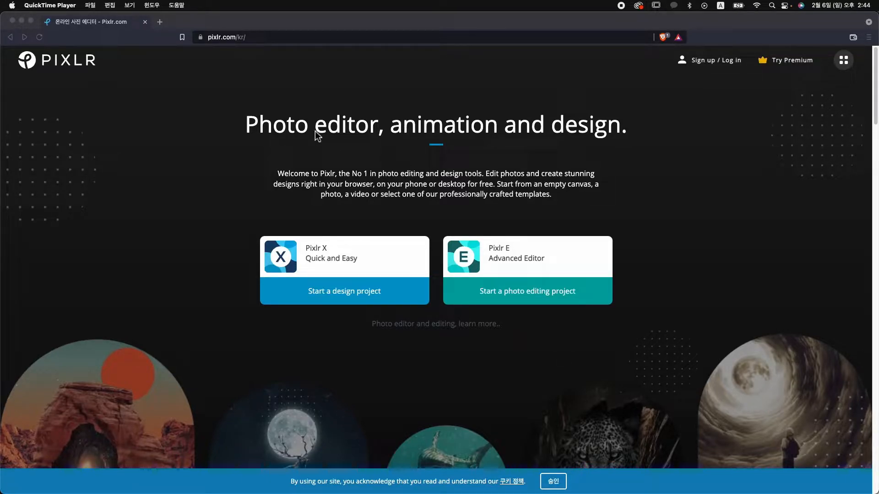
# Step: Launch the Pixlr E advanced editor and start a new blank image
pyautogui.click(341, 127)
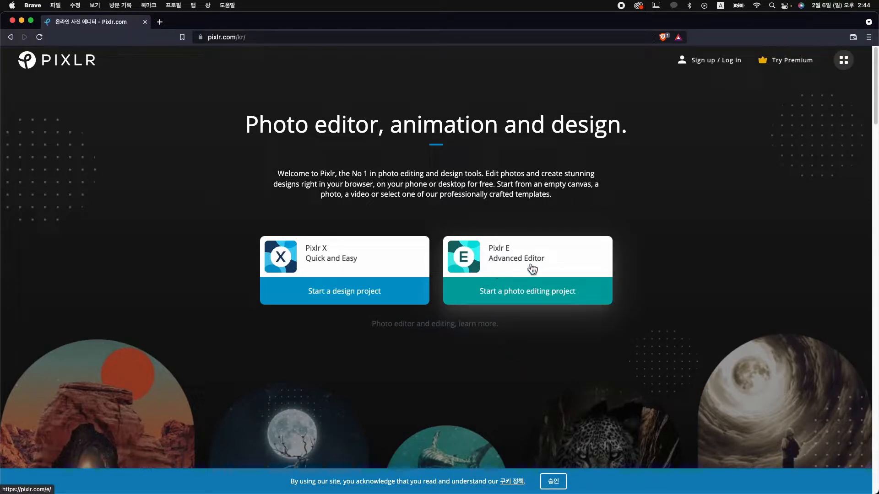
pyautogui.click(541, 276)
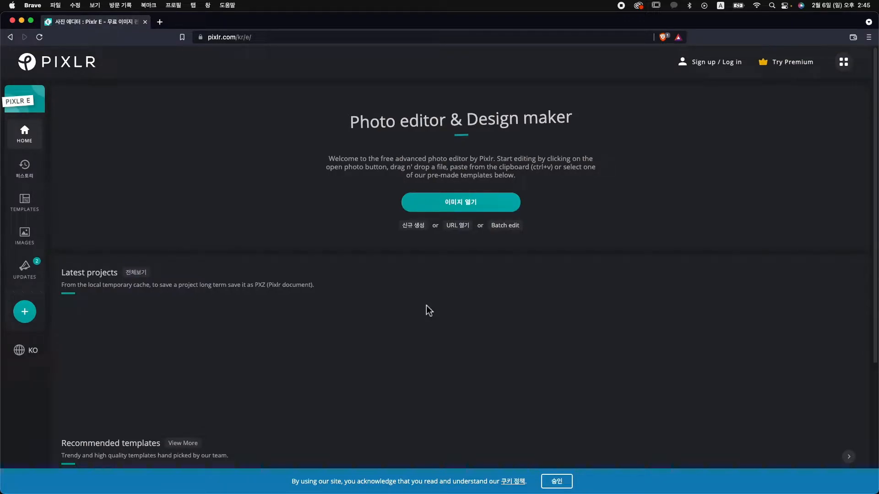
pyautogui.click(414, 226)
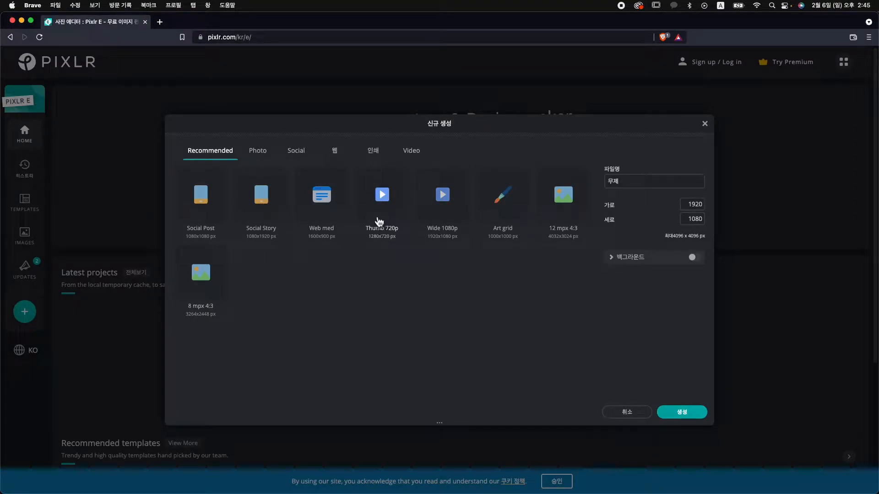
# Step: Create a canvas from the Thumb 720p preset (1280 x 720 px) with a white #FFFFFF background
pyautogui.click(389, 209)
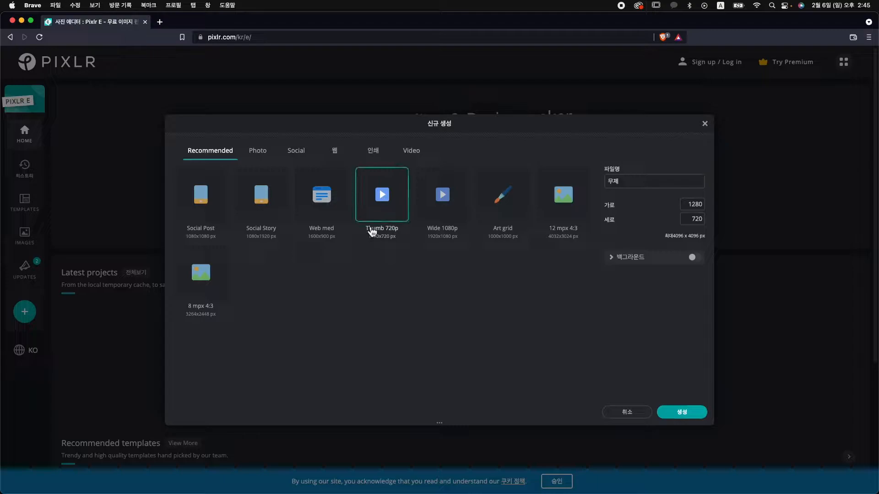
pyautogui.click(694, 204)
pyautogui.click(695, 219)
pyautogui.click(693, 257)
pyautogui.click(615, 279)
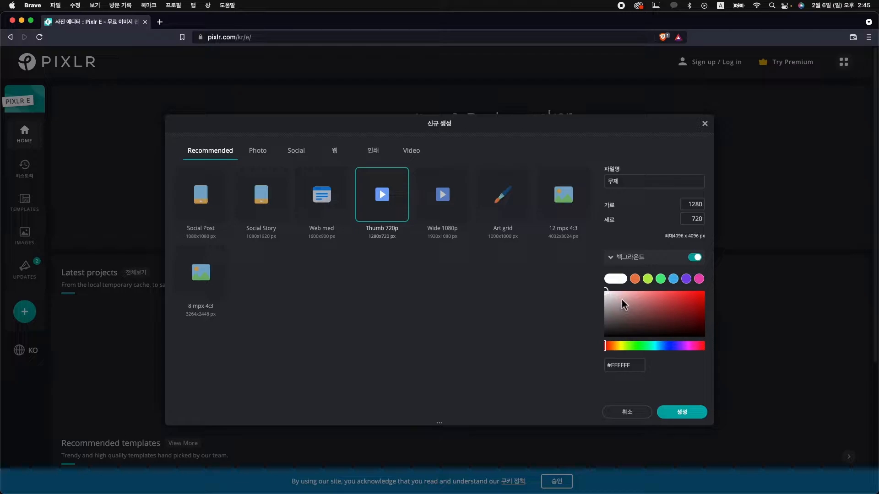
pyautogui.click(682, 412)
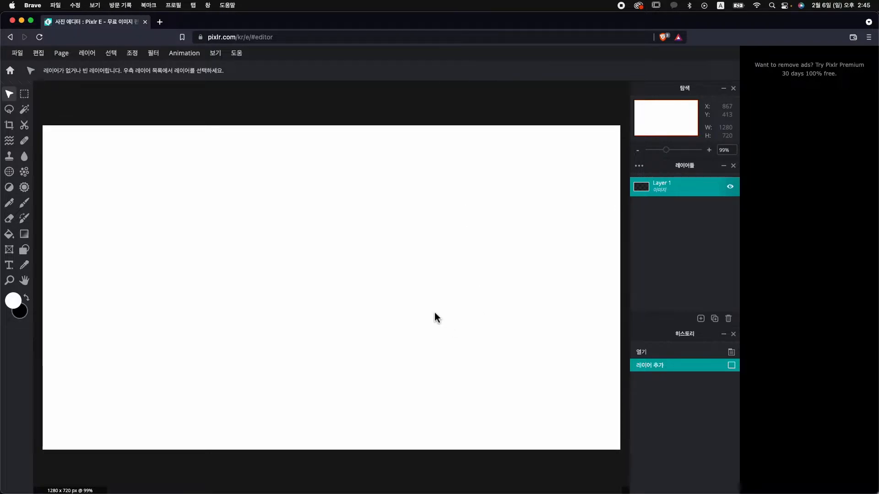
# Step: Search the source image library for "travel"
pyautogui.click(16, 52)
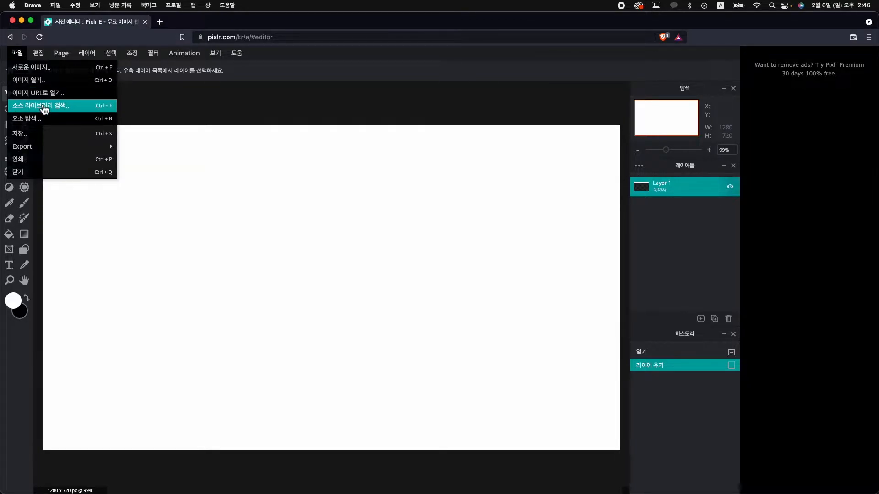
pyautogui.click(45, 107)
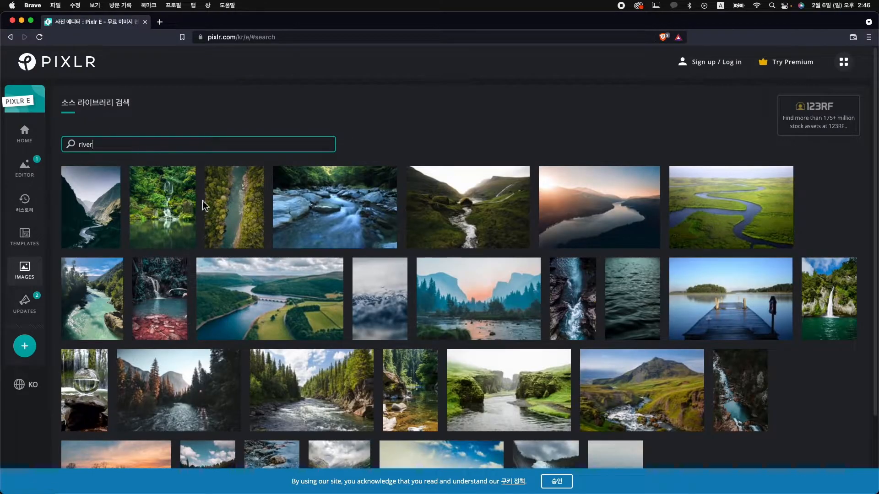
pyautogui.doubleClick(193, 144)
pyautogui.write('tra')
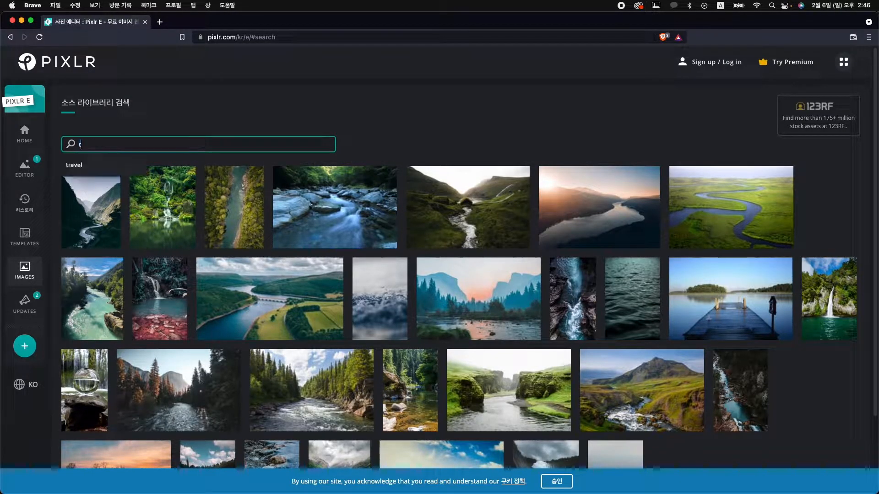
pyautogui.write('vel')
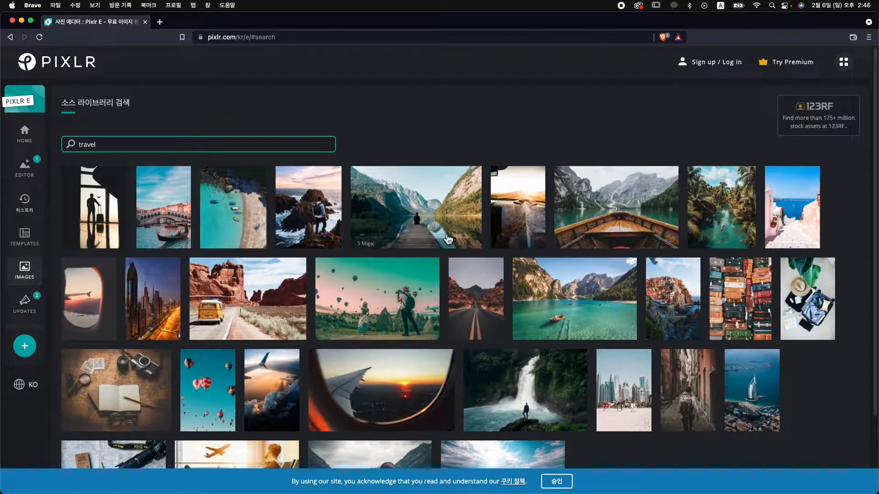
# Step: Open the photo of the man resting his feet on a suitcase, pre-resized to the 1280 px web size (1280 x 853)
pyautogui.scroll(-3, 448, 239)
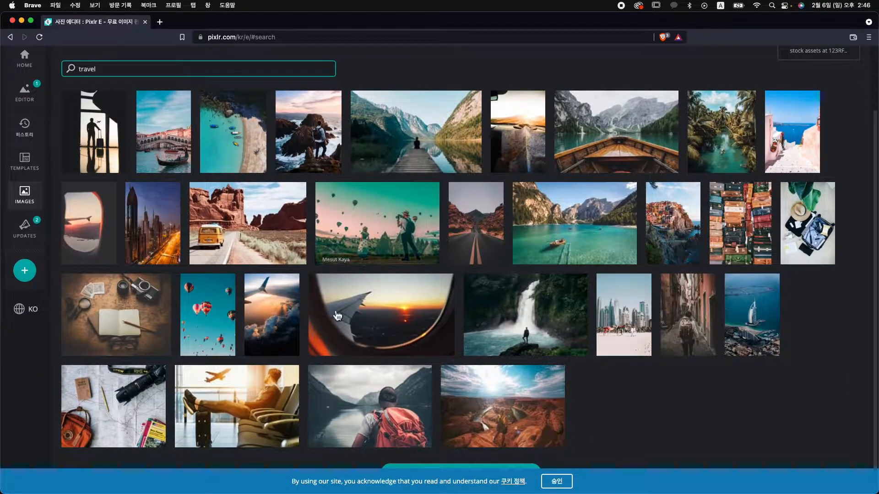
pyautogui.click(244, 414)
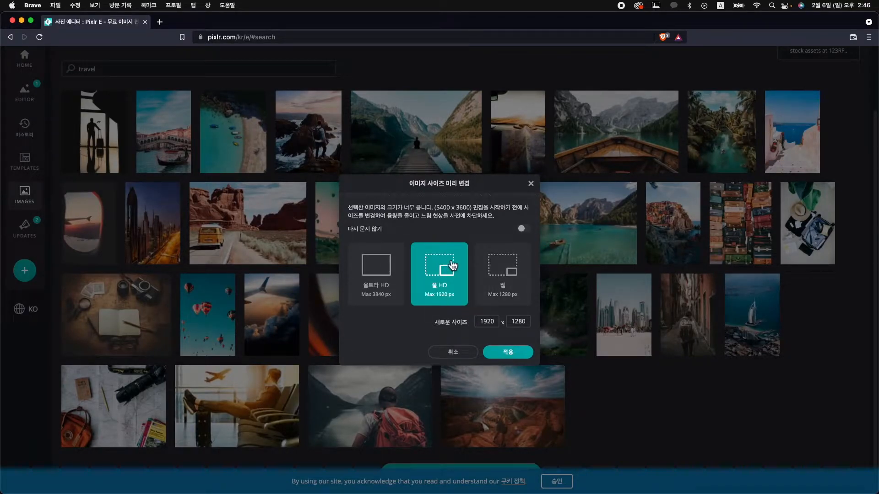
pyautogui.click(504, 269)
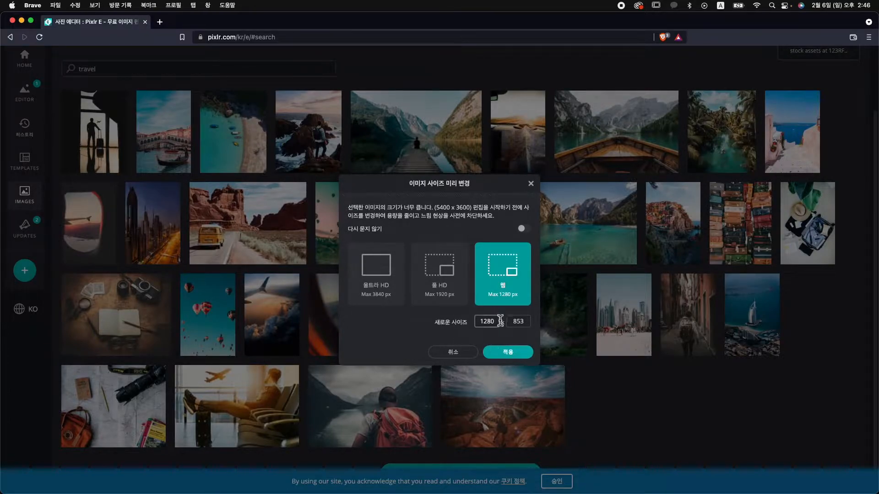
pyautogui.click(524, 356)
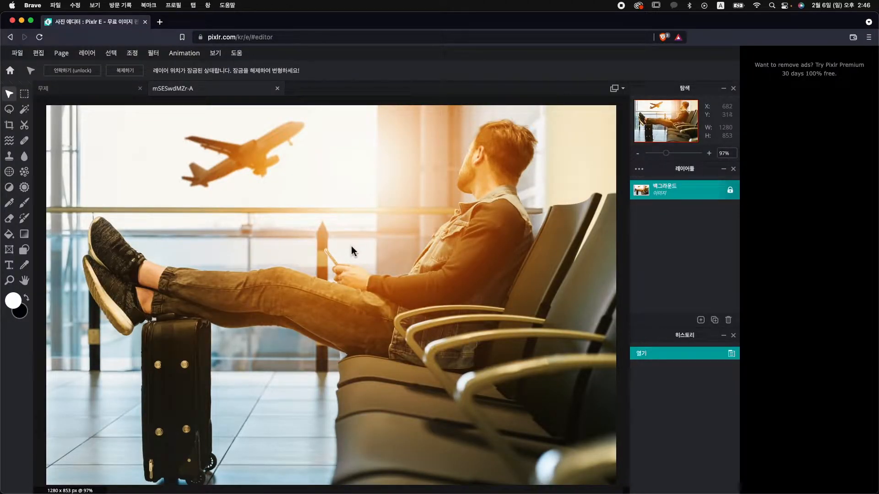
pyautogui.click(122, 94)
pyautogui.click(190, 89)
pyautogui.click(129, 96)
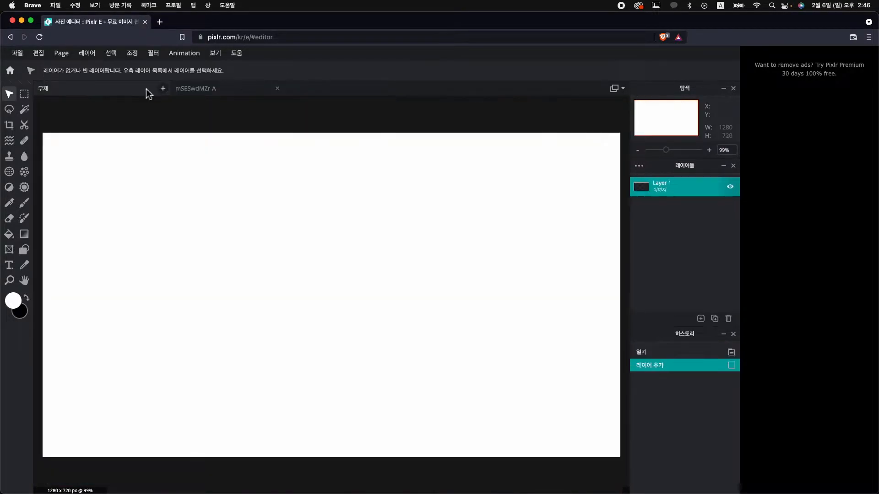
pyautogui.click(225, 93)
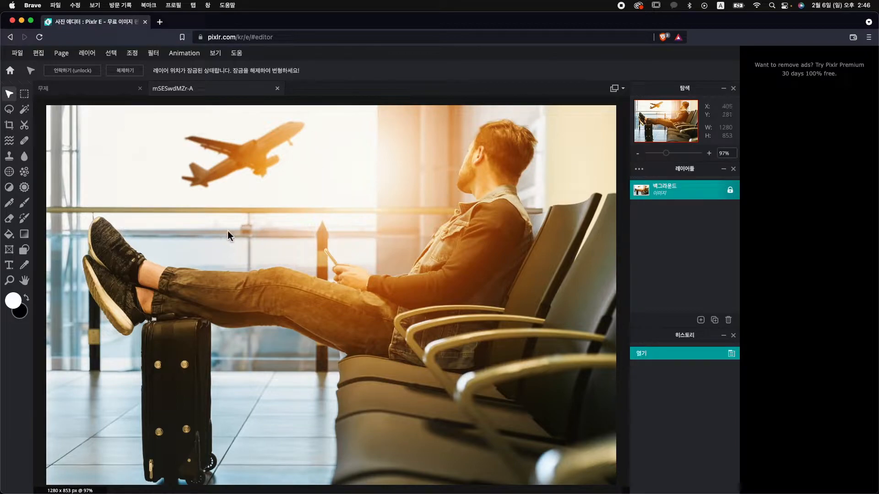
# Step: Copy the airport photo and paste it into the blank 무제 document, allowing the site clipboard access
pyautogui.click(40, 55)
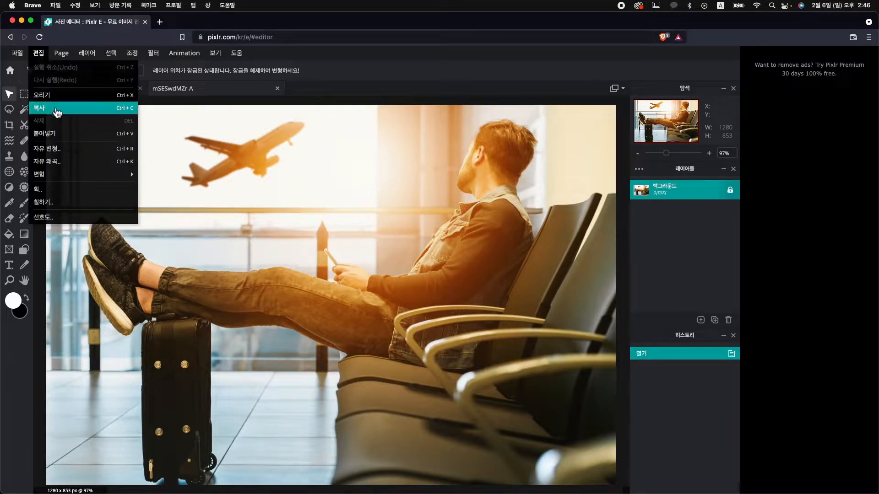
pyautogui.click(53, 108)
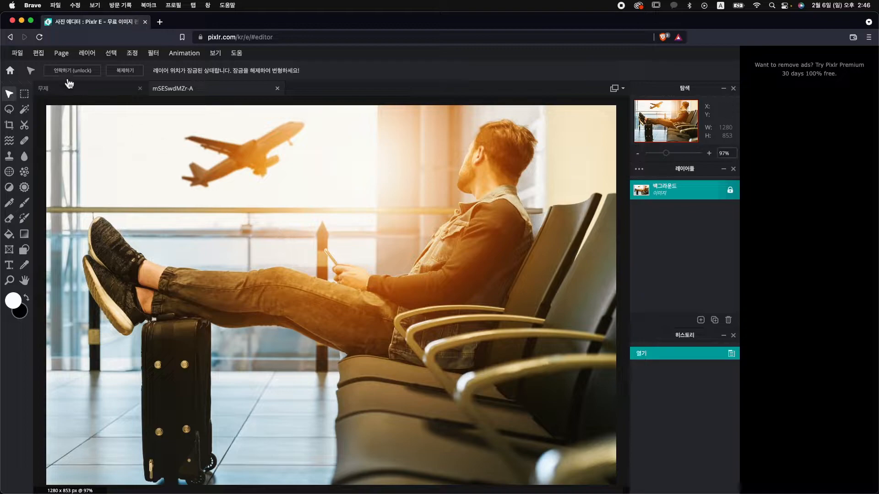
pyautogui.click(89, 92)
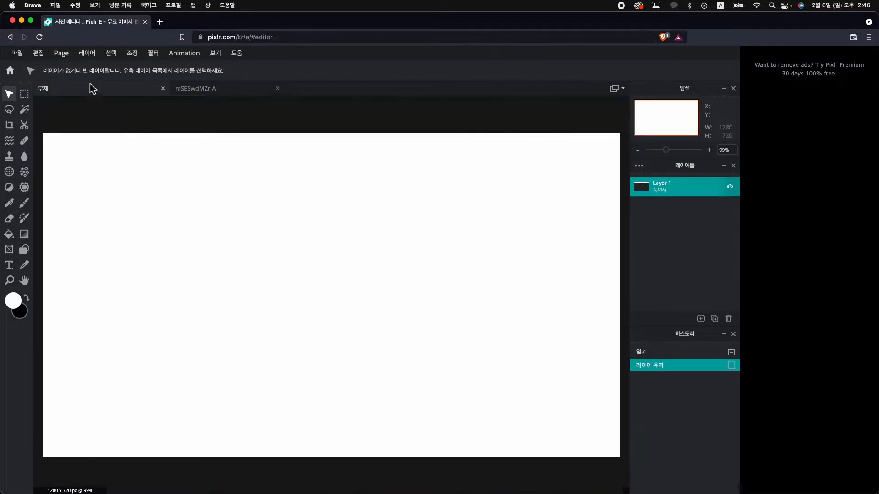
pyautogui.click(42, 56)
pyautogui.click(78, 133)
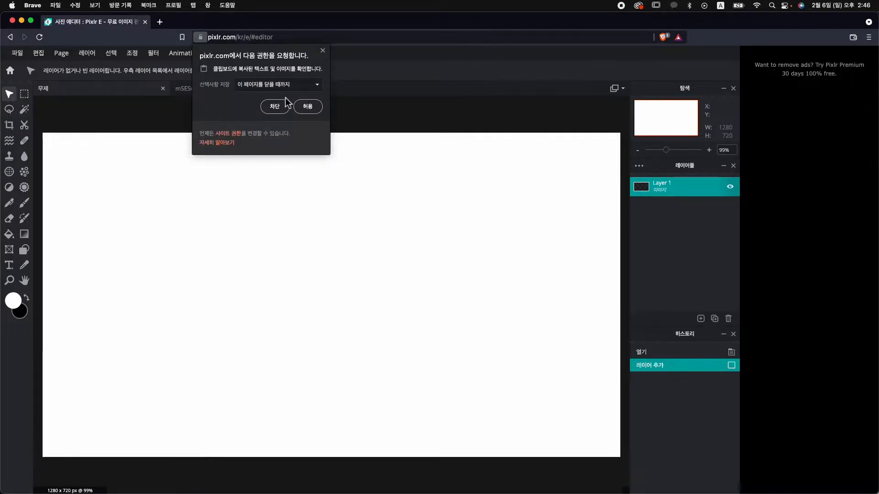
pyautogui.click(305, 107)
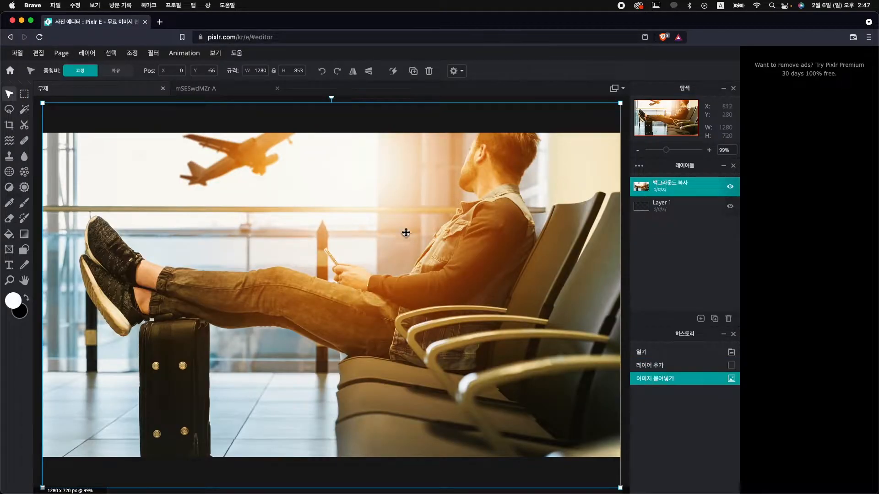
# Step: Move the pasted photo down to X 0, Y 0 so its top meets the canvas edge, and lock its layer
pyautogui.moveTo(474, 199); pyautogui.dragTo(474, 230)
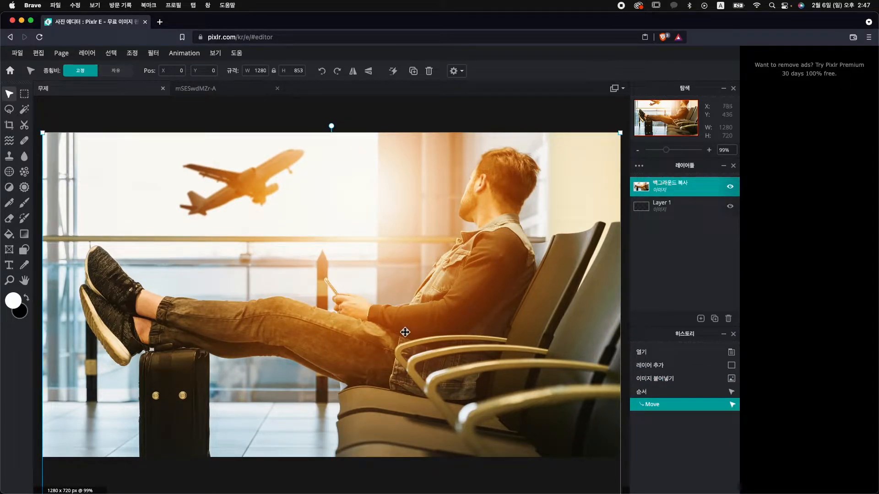
pyautogui.moveTo(496, 444)
pyautogui.mouseDown()
pyautogui.moveTo(498, 324)
pyautogui.moveTo(505, 369)
pyautogui.moveTo(498, 442)
pyautogui.mouseUp()
pyautogui.click(704, 188)
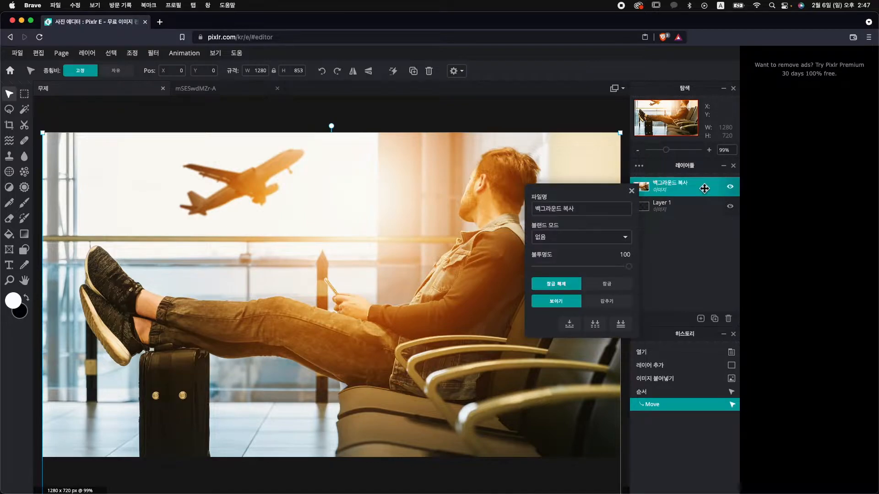
pyautogui.click(619, 285)
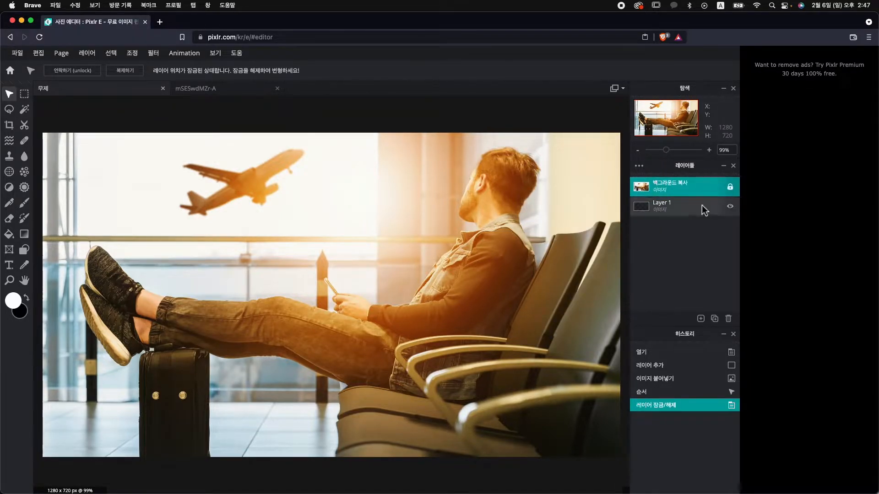
# Step: Delete the empty Layer 1 beneath the locked photo layer
pyautogui.click(584, 203)
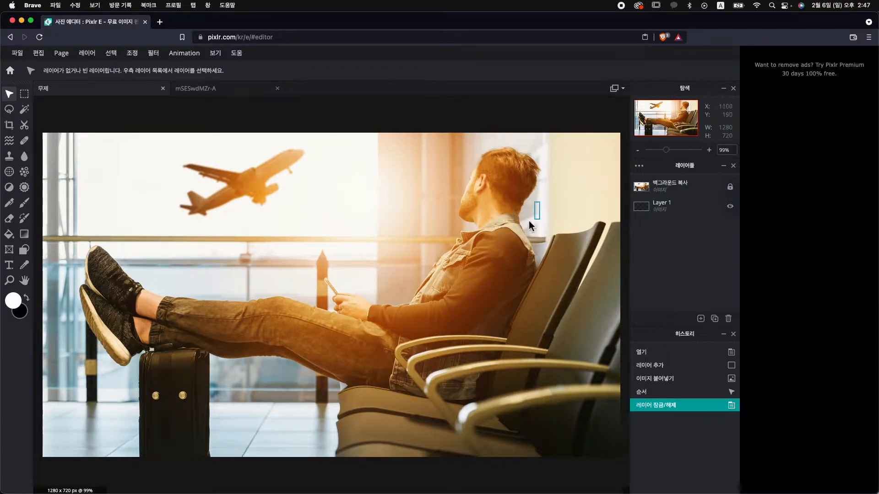
pyautogui.click(676, 188)
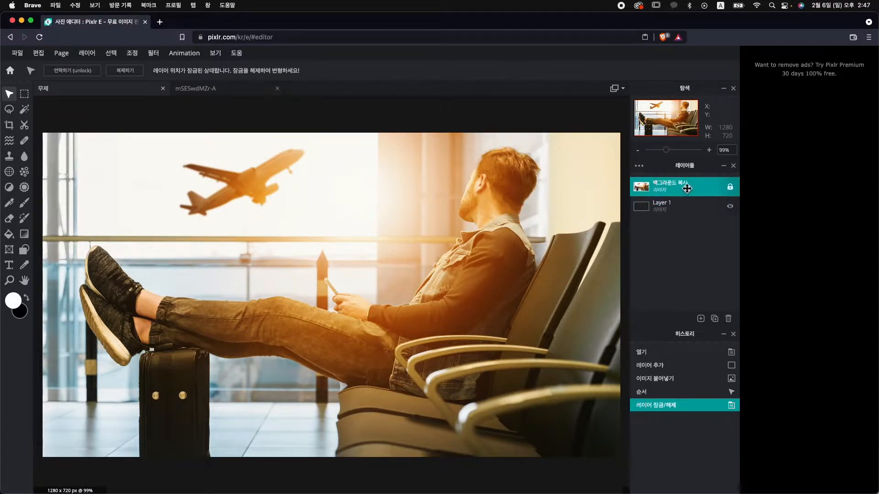
pyautogui.click(682, 208)
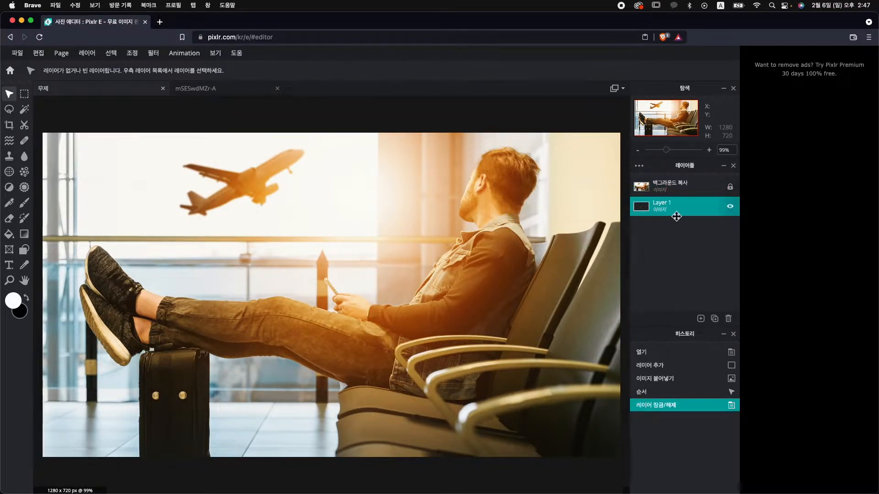
pyautogui.click(728, 318)
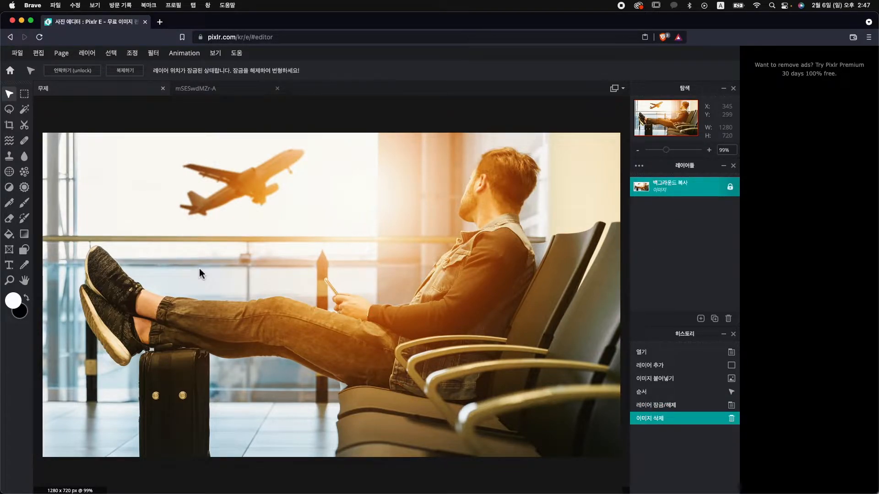
# Step: Add a text layer over the photo reading "나만 알고 싶은"
pyautogui.click(15, 270)
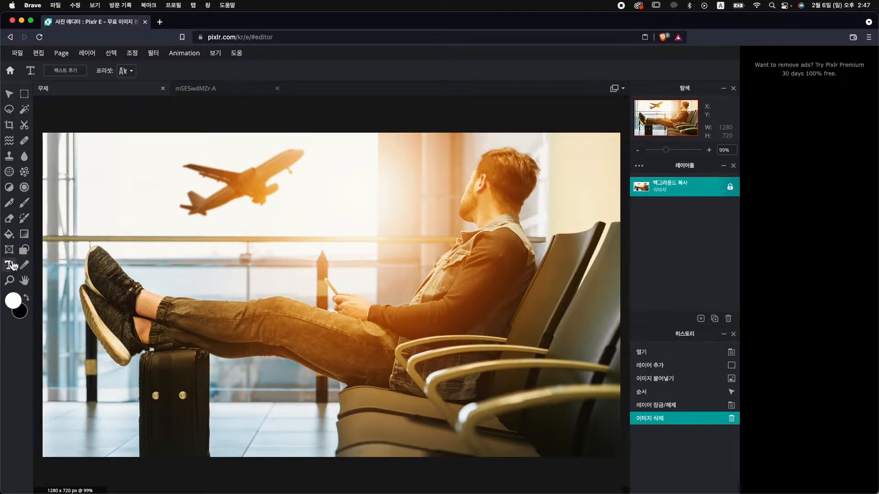
pyautogui.click(304, 260)
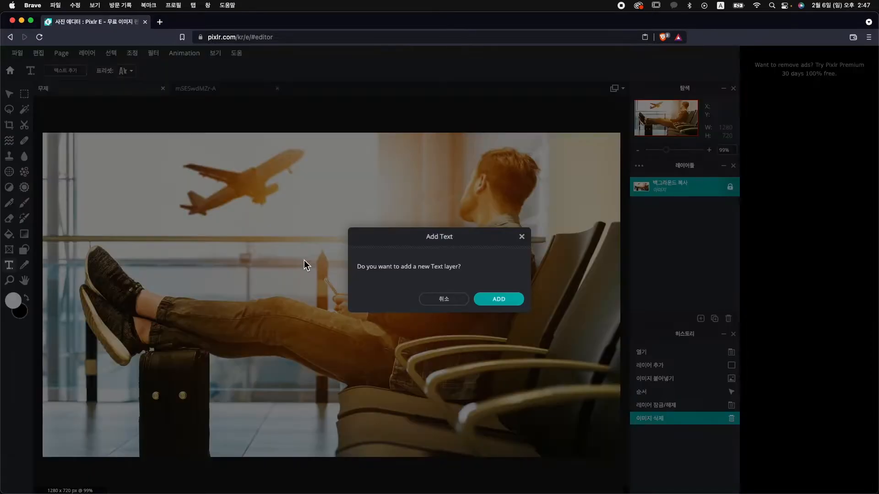
pyautogui.click(454, 301)
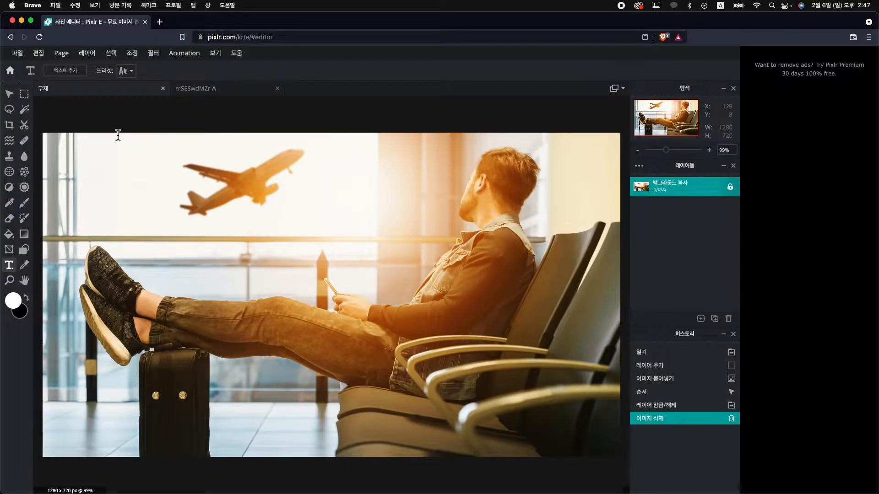
pyautogui.click(67, 71)
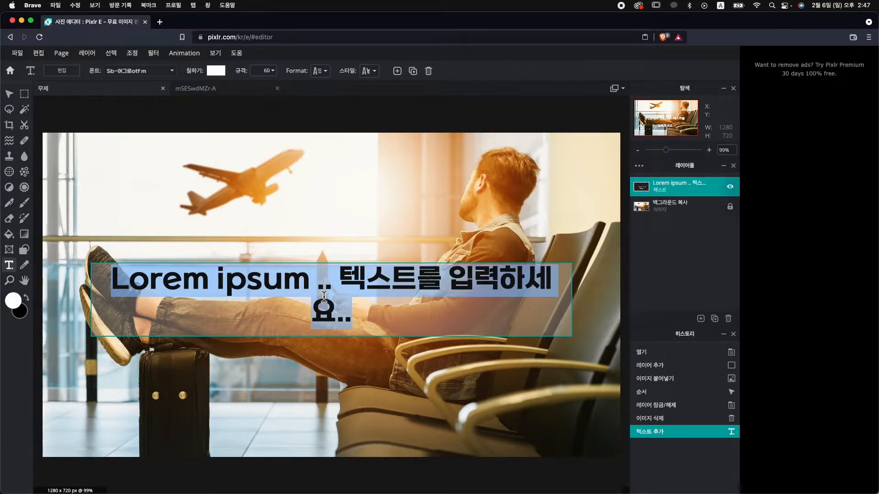
pyautogui.write('ska')
pyautogui.press('BackSpace')
pyautogui.press('BackSpace')
pyautogui.press('BackSpace')
pyautogui.press('capslock')
pyautogui.write('내만 알고 ㅅ')
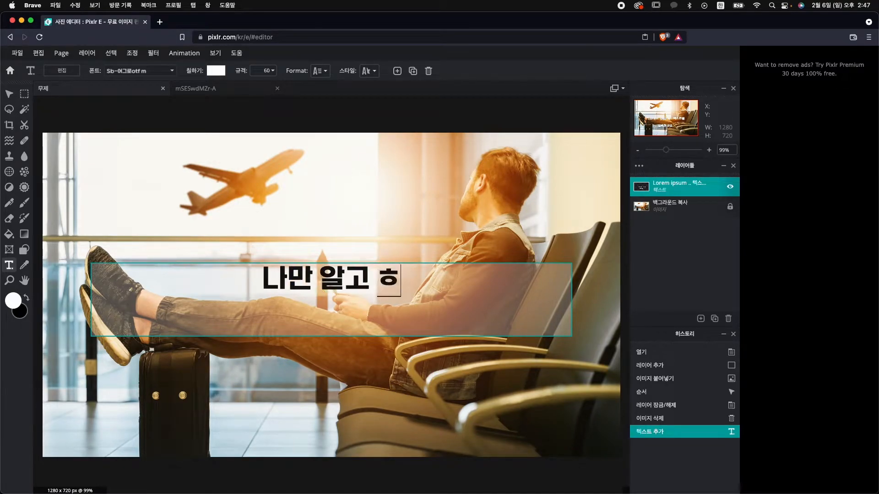
pyautogui.write('ㅣㅍ은')
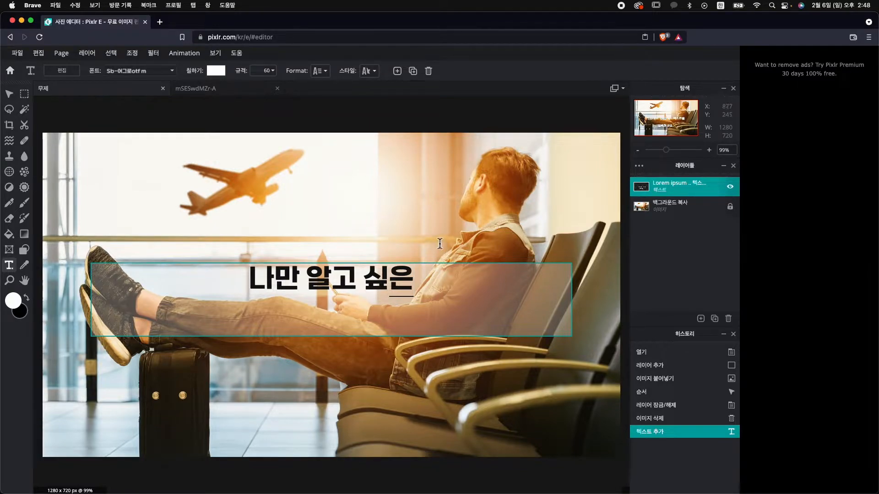
# Step: Move the "나만 알고 싶은" text down over the photo's lower half, to about X 88, Y 414
pyautogui.click(9, 94)
pyautogui.moveTo(384, 306); pyautogui.dragTo(377, 362)
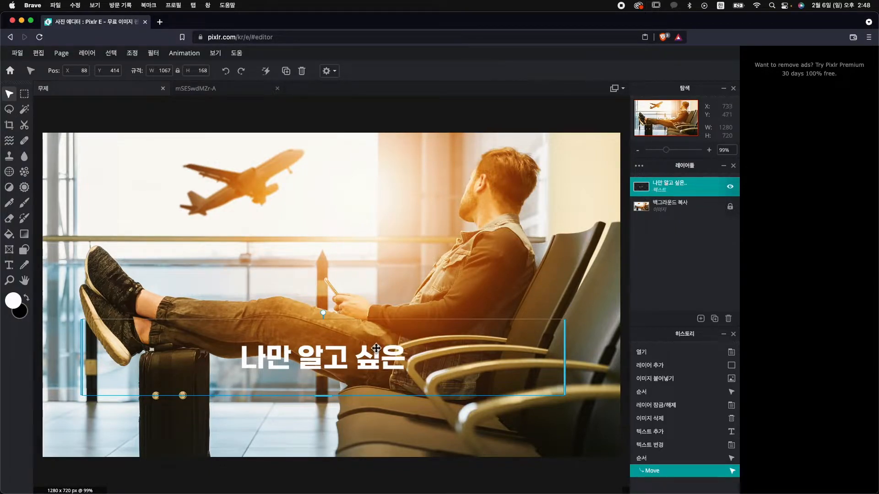
# Step: Move the "나만 알고 싶은" text up over the man's legs, to about X 85, Y 352
pyautogui.moveTo(353, 365); pyautogui.dragTo(355, 371)
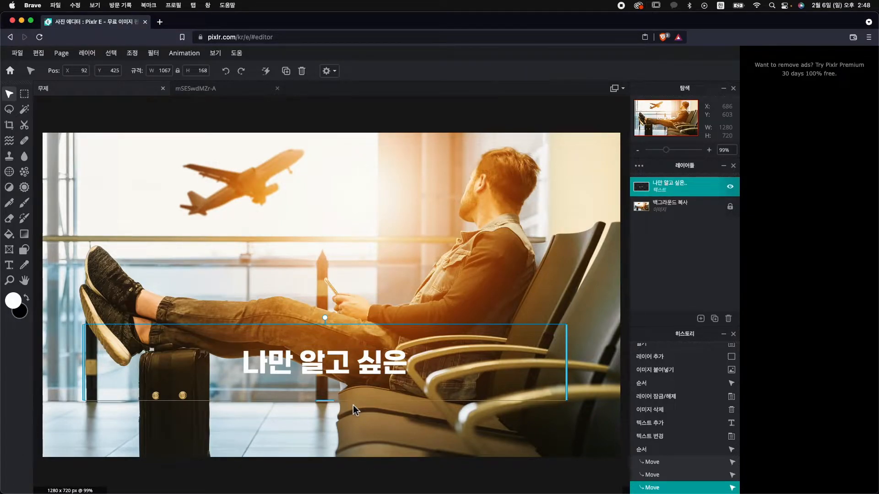
pyautogui.moveTo(368, 369); pyautogui.dragTo(368, 334)
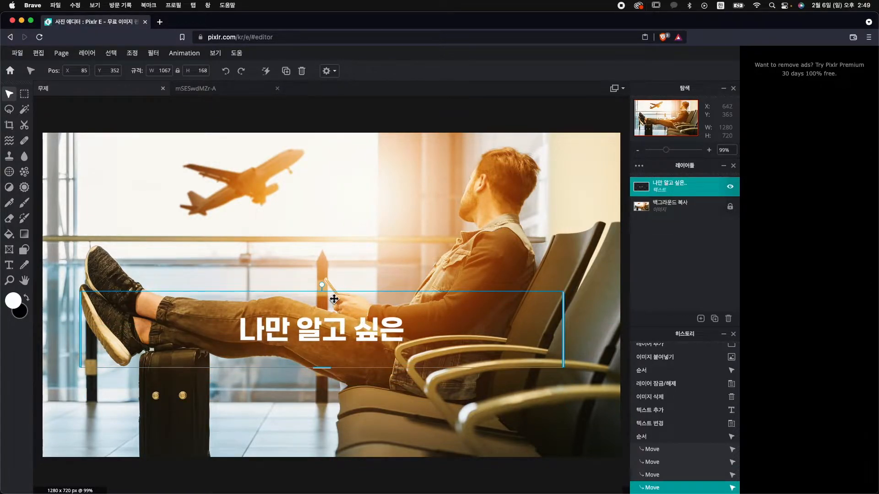
# Step: Give the "나만 알고 싶은" text a black #000000 outline, leaving its background style off
pyautogui.click(14, 268)
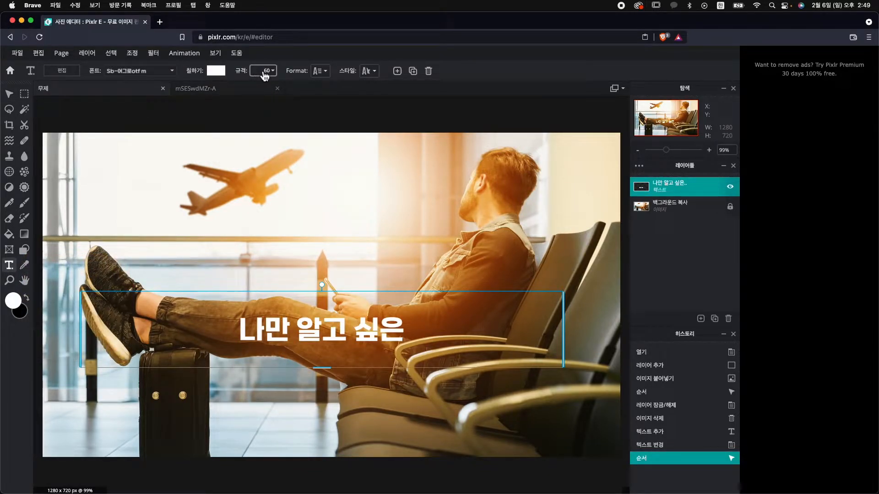
pyautogui.click(375, 72)
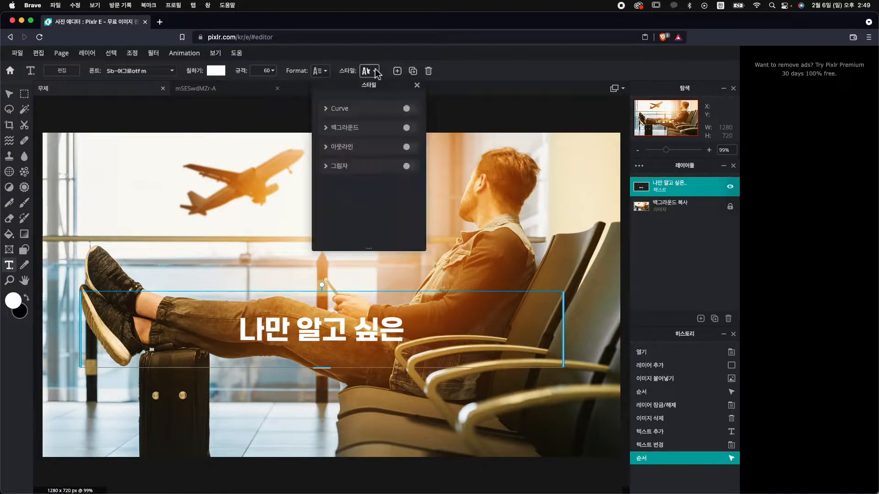
pyautogui.click(410, 129)
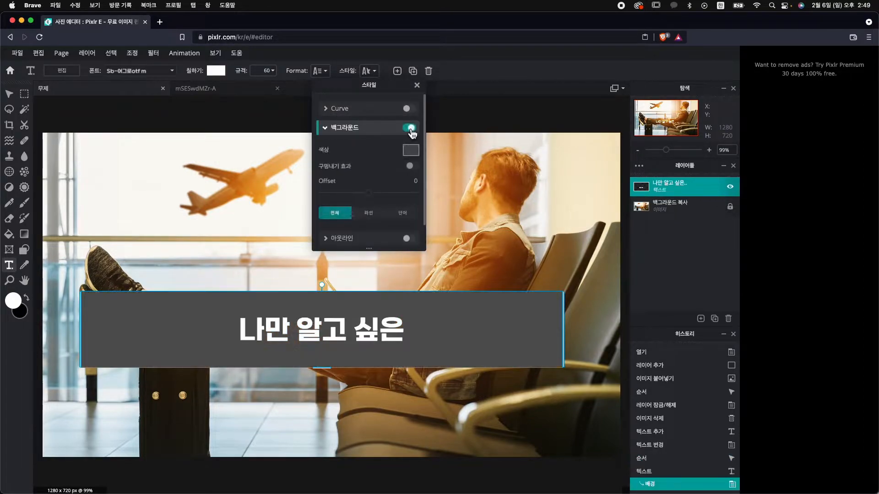
pyautogui.click(410, 129)
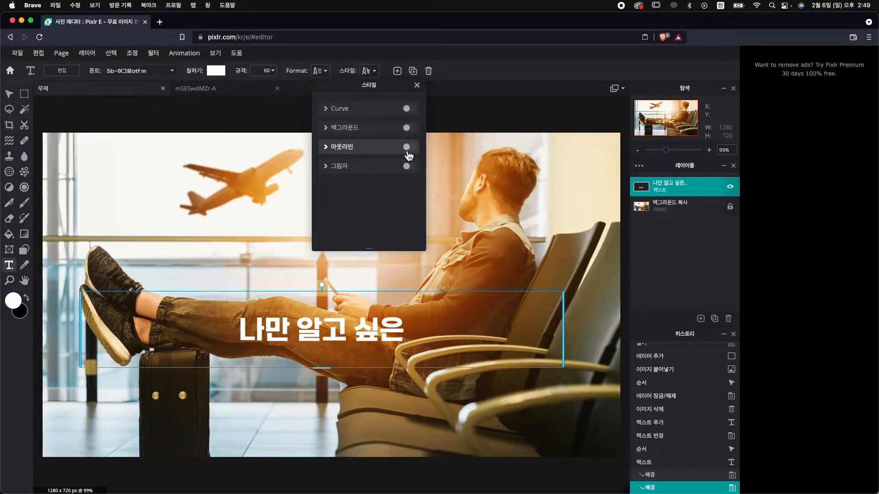
pyautogui.click(408, 149)
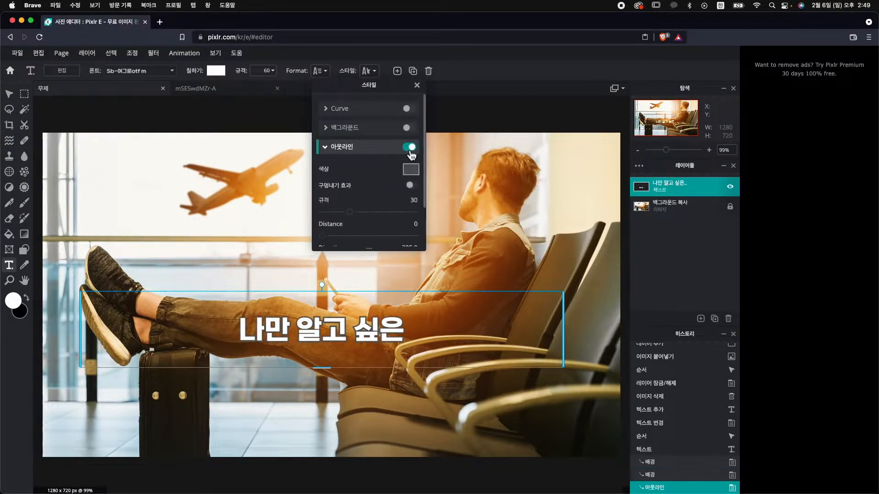
pyautogui.click(410, 169)
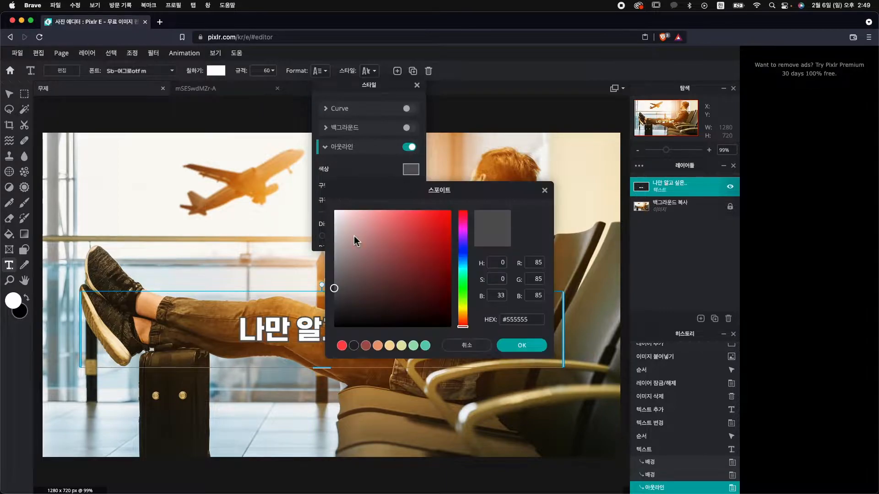
pyautogui.click(354, 346)
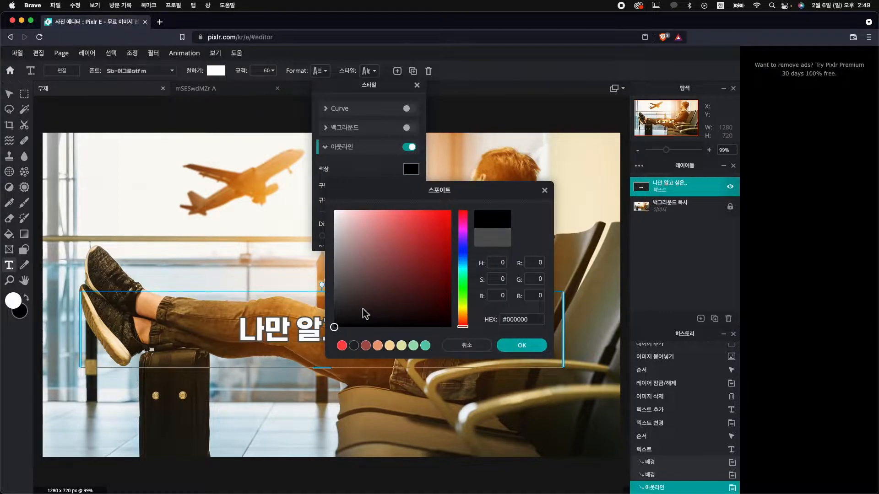
pyautogui.click(502, 344)
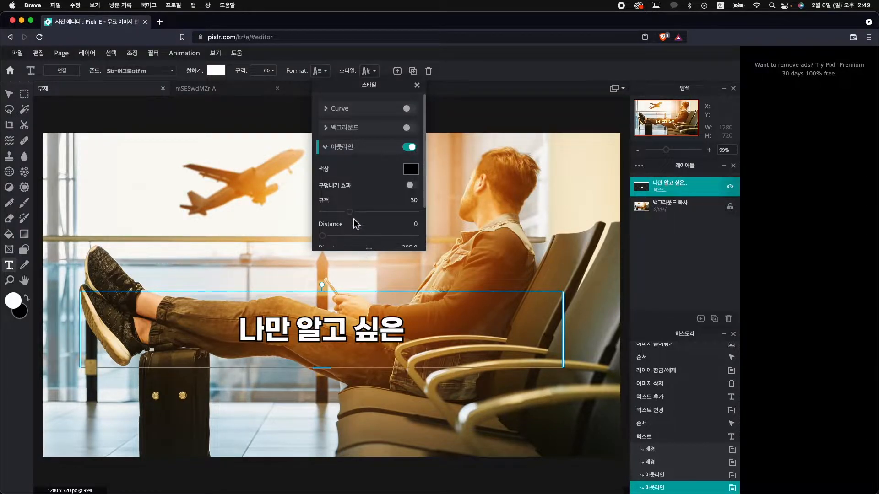
# Step: Reduce the size of the text's black outline and nudge the text slightly upward
pyautogui.moveTo(355, 220); pyautogui.dragTo(339, 222)
pyautogui.click(413, 201)
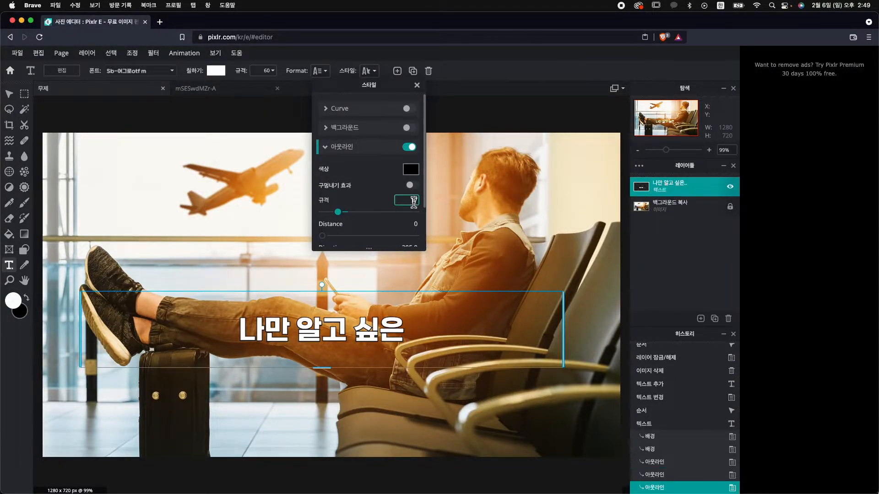
pyautogui.write('1')
pyautogui.moveTo(341, 337); pyautogui.dragTo(342, 335)
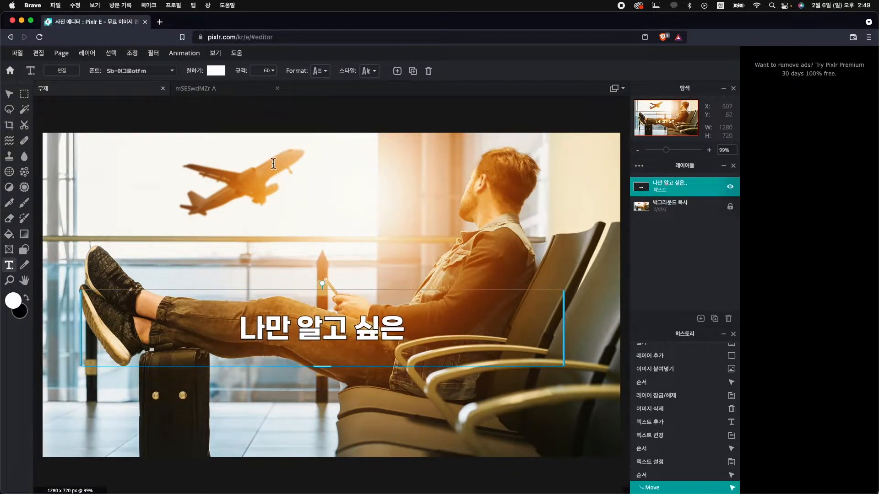
# Step: Enlarge the "나만 알고 싶은" text to size 96 and move it up over the man's legs
pyautogui.click(271, 71)
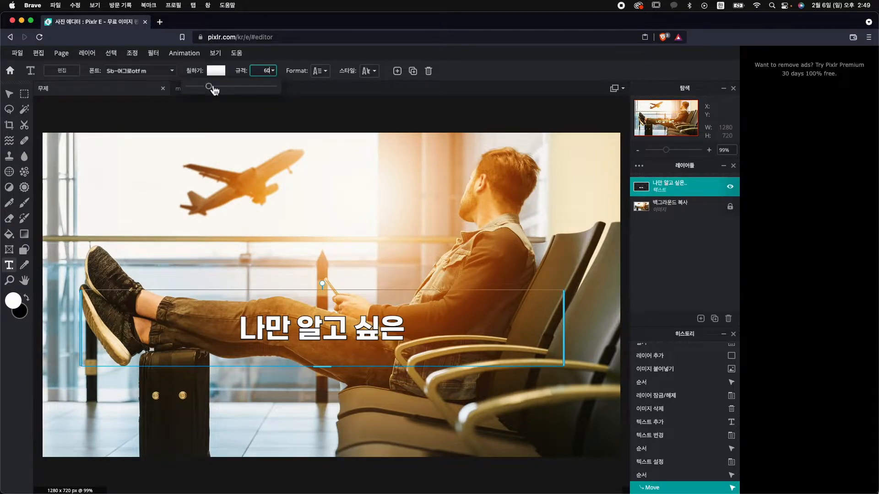
pyautogui.moveTo(213, 87); pyautogui.dragTo(222, 87)
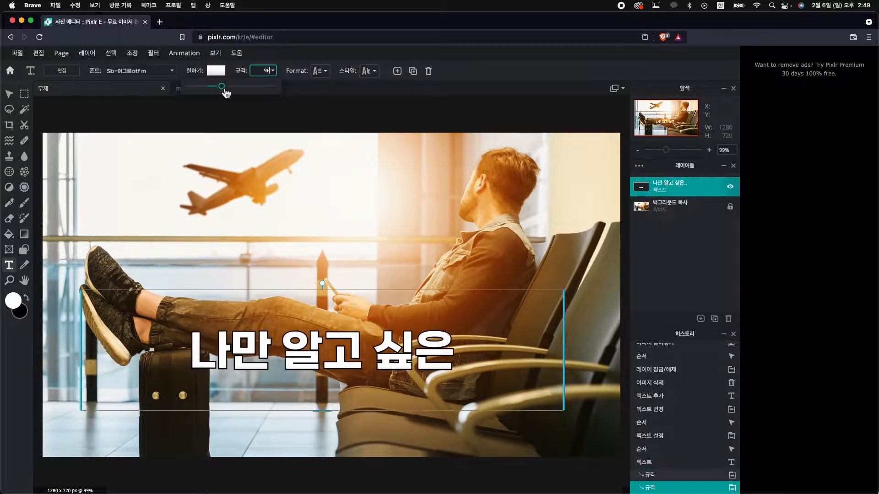
pyautogui.click(678, 195)
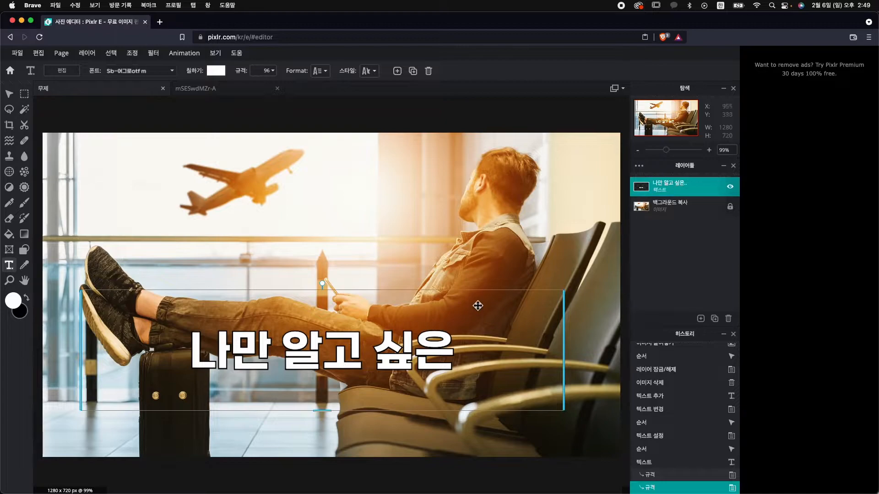
pyautogui.moveTo(405, 353); pyautogui.dragTo(407, 329)
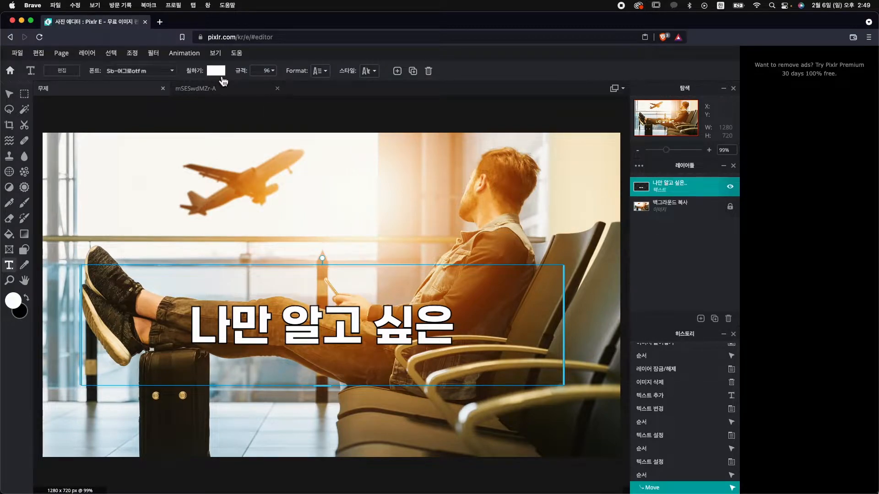
# Step: Change the text's fill colour to yellow #FFD519 and move the text slightly down
pyautogui.click(216, 70)
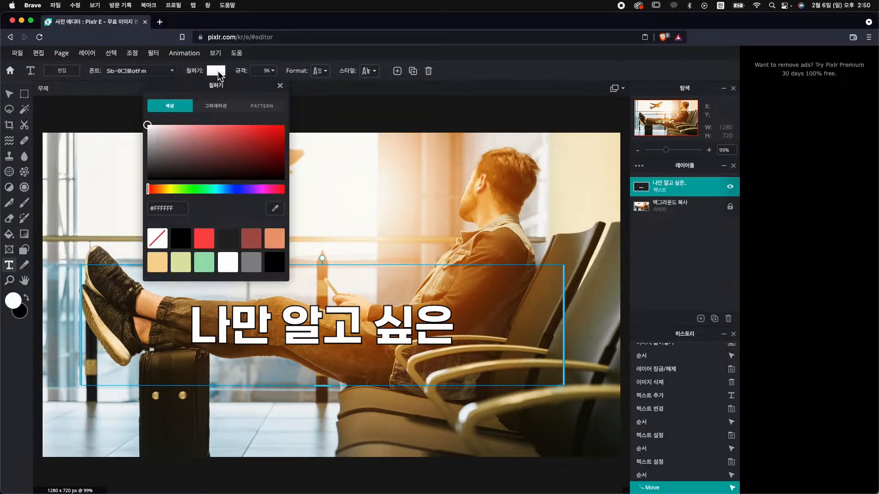
pyautogui.click(168, 189)
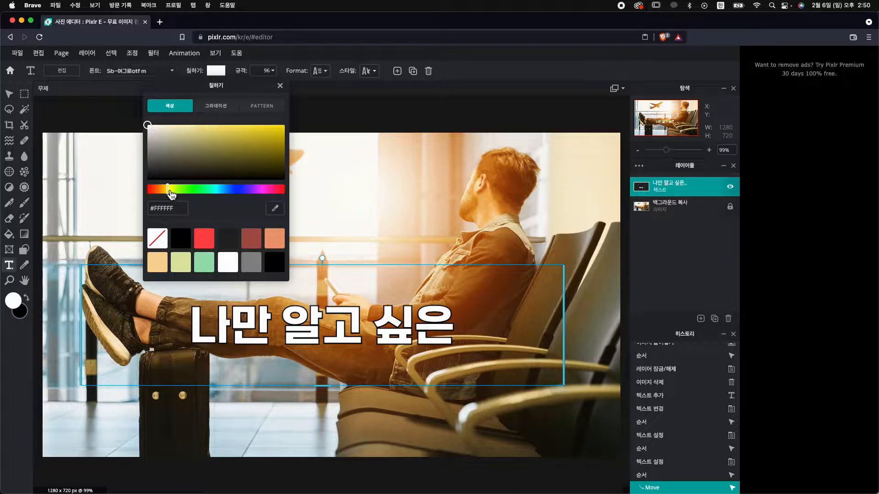
pyautogui.moveTo(204, 153); pyautogui.dragTo(270, 127)
pyautogui.moveTo(172, 192); pyautogui.dragTo(171, 193)
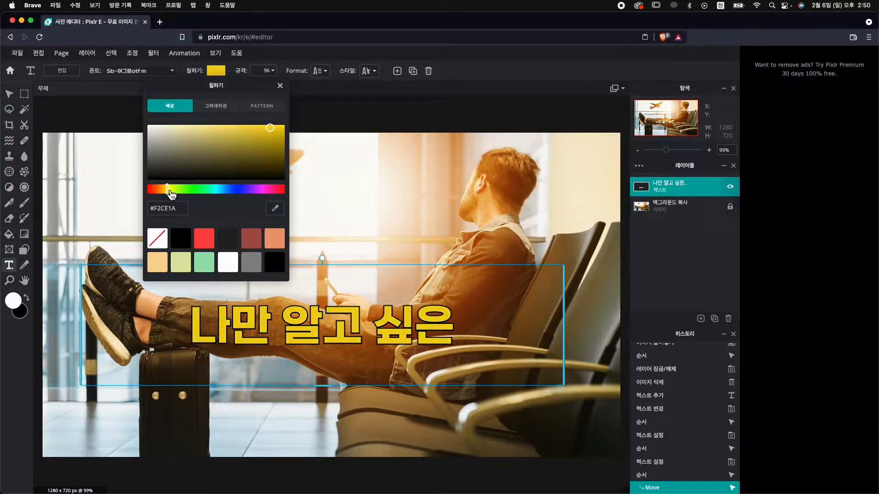
pyautogui.moveTo(187, 137); pyautogui.dragTo(273, 127)
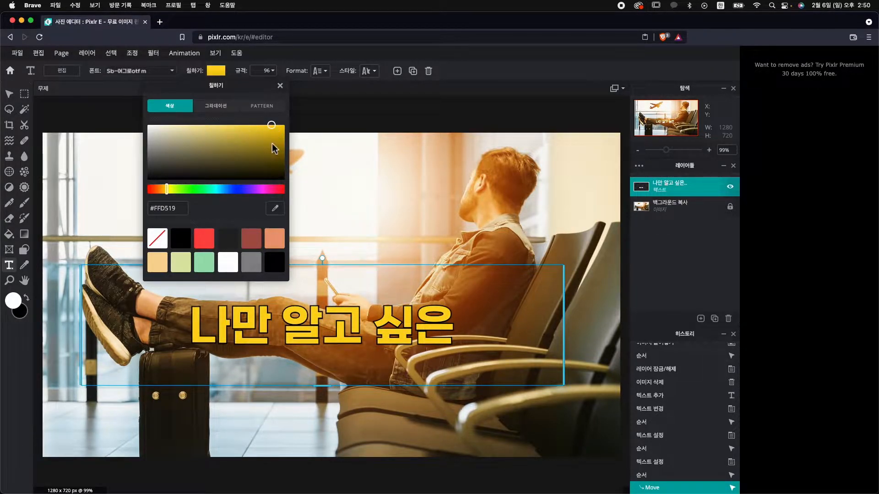
pyautogui.click(285, 70)
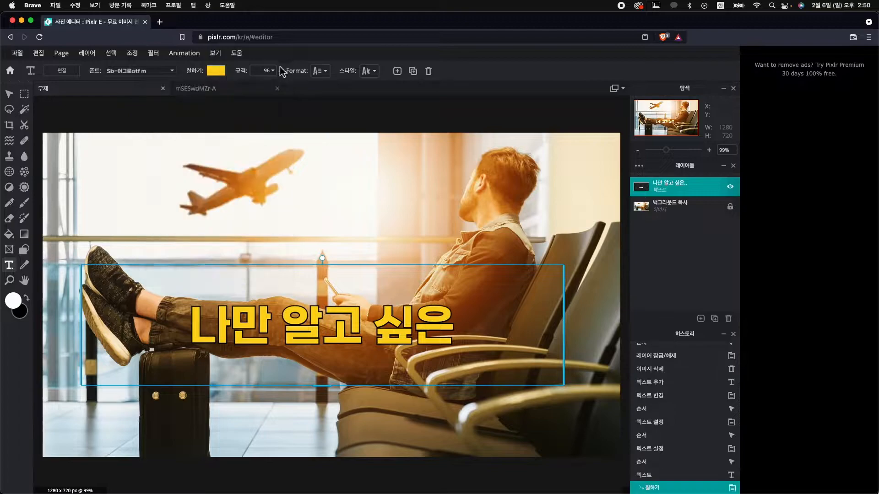
pyautogui.moveTo(354, 334); pyautogui.dragTo(356, 346)
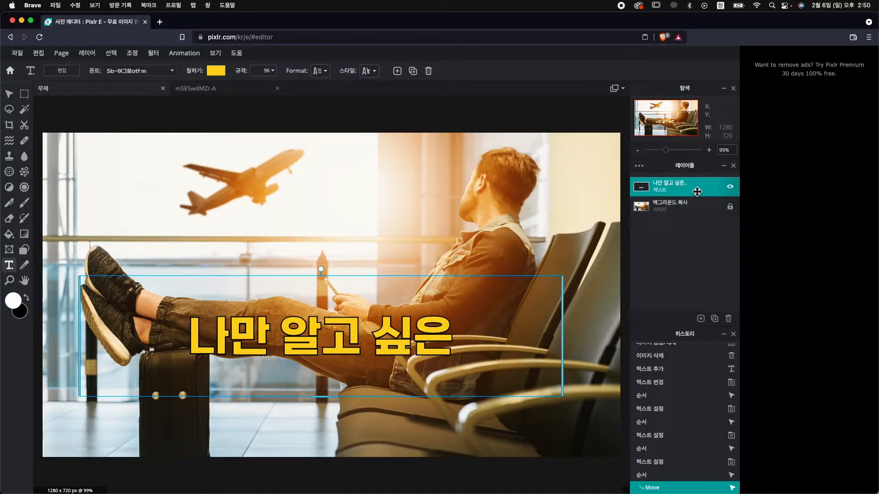
# Step: Duplicate the yellow text layer and place the copy directly beneath the original, at about X 83, Y 438
pyautogui.press('super+j')
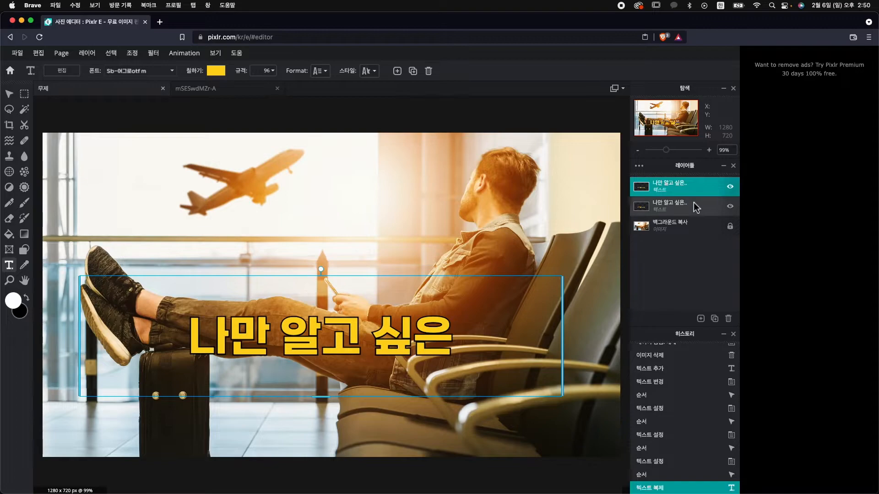
pyautogui.click(681, 205)
pyautogui.click(685, 189)
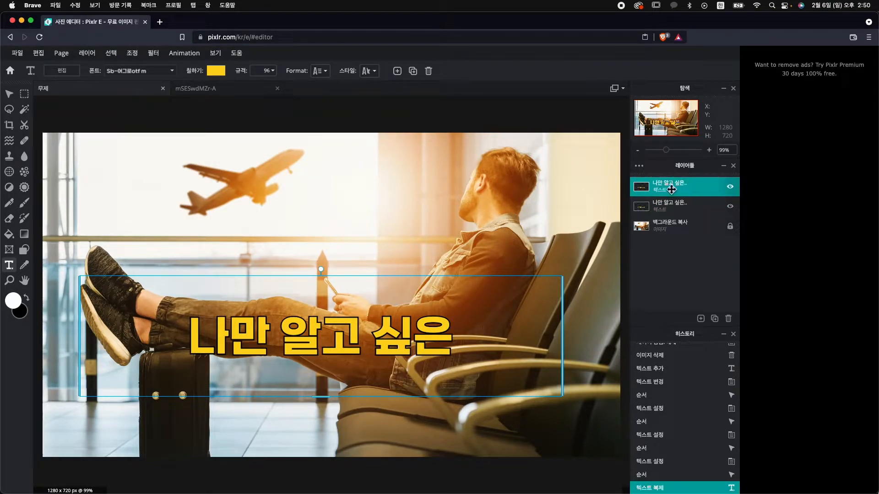
pyautogui.moveTo(345, 330); pyautogui.dragTo(346, 385)
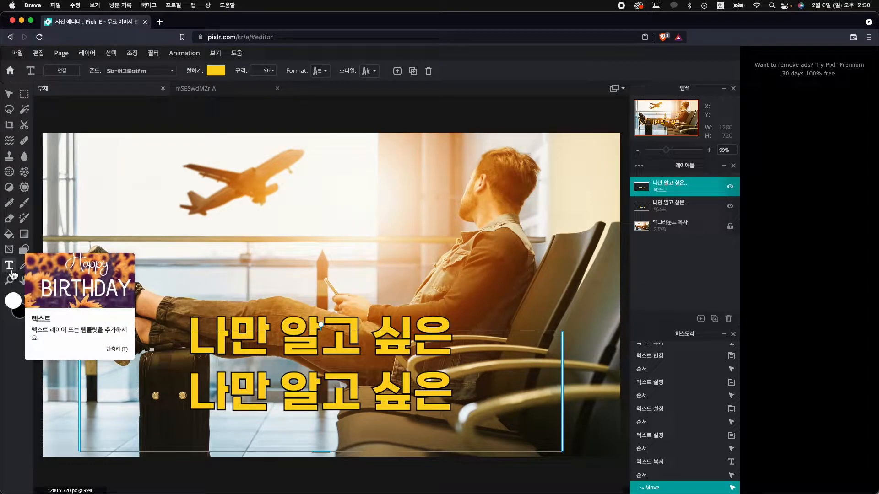
pyautogui.click(10, 97)
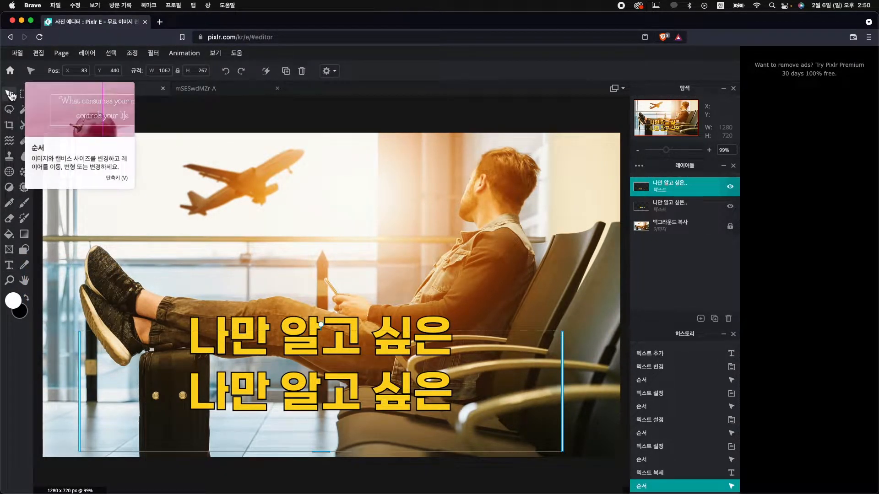
pyautogui.click(9, 265)
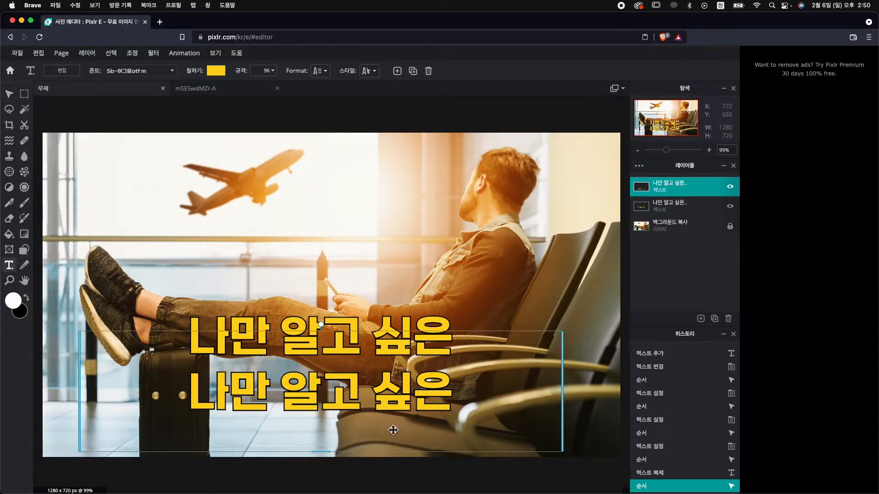
pyautogui.moveTo(399, 397); pyautogui.dragTo(406, 390)
# Step: Replace the lower copy's text with "여행지" and move it left to about X -95, Y 440
pyautogui.doubleClick(402, 387)
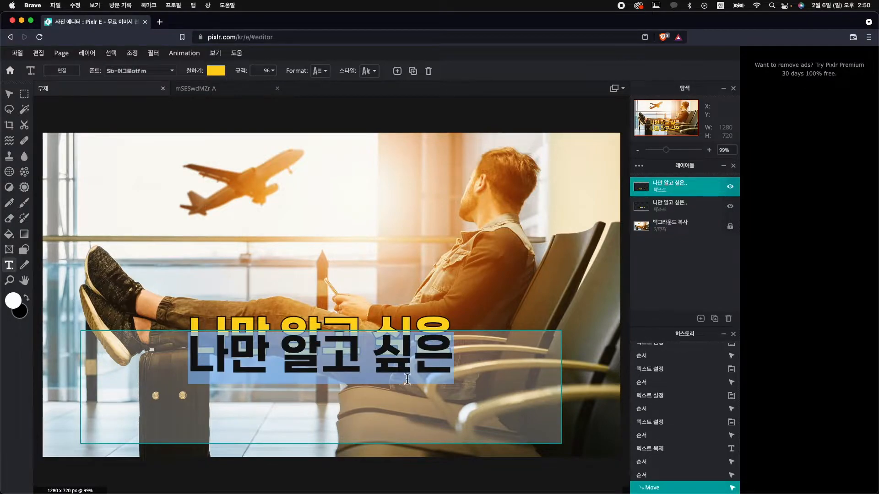
pyautogui.write('여행지 Top10')
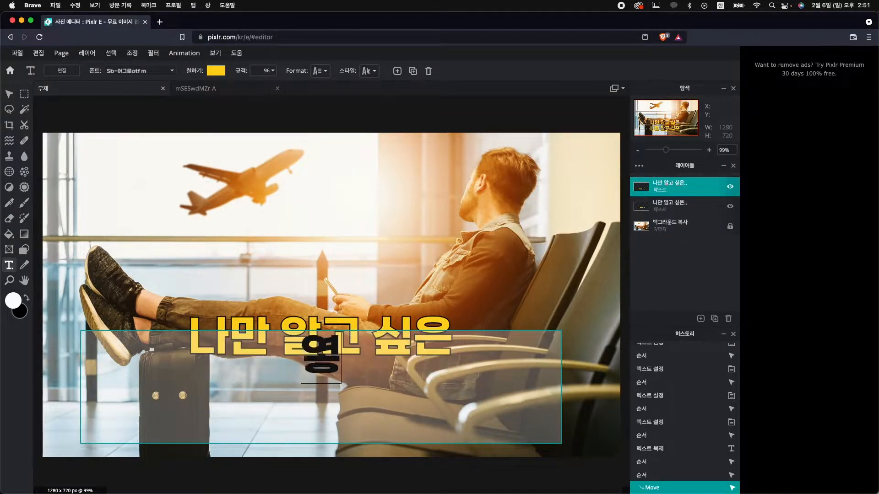
pyautogui.press('Escape')
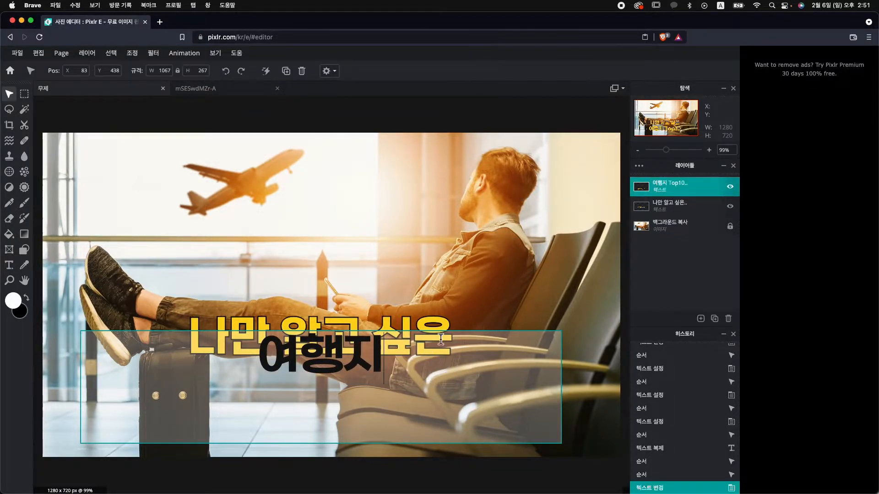
pyautogui.click(10, 95)
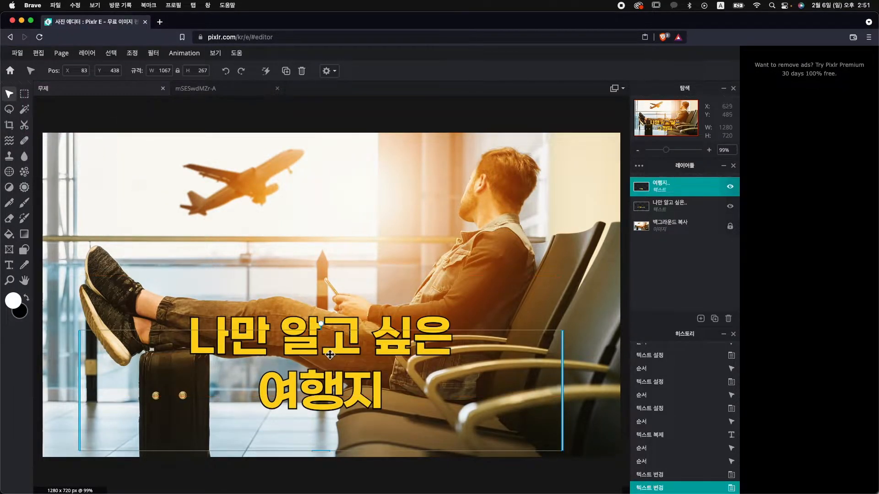
pyautogui.click(435, 280)
pyautogui.moveTo(352, 401); pyautogui.dragTo(285, 397)
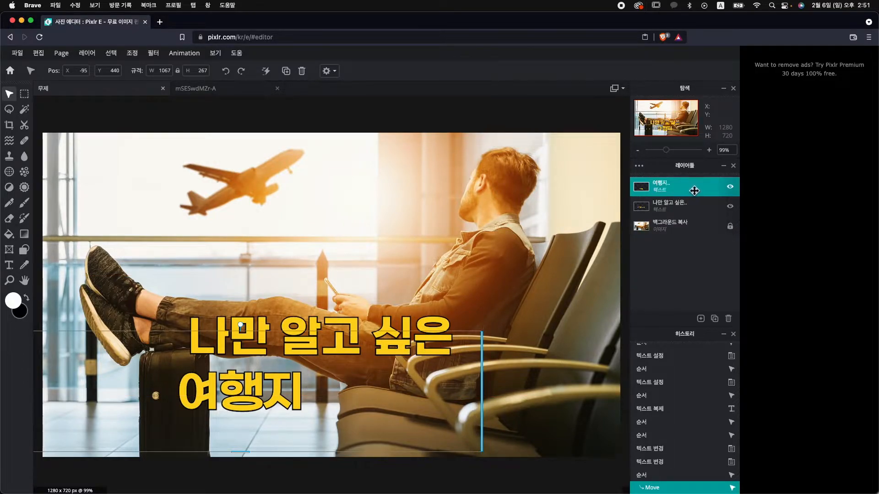
# Step: Duplicate the "여행지" text layer, replace the copy's text with "Top10" and place it beside the original at about X 287
pyautogui.press('super+j')
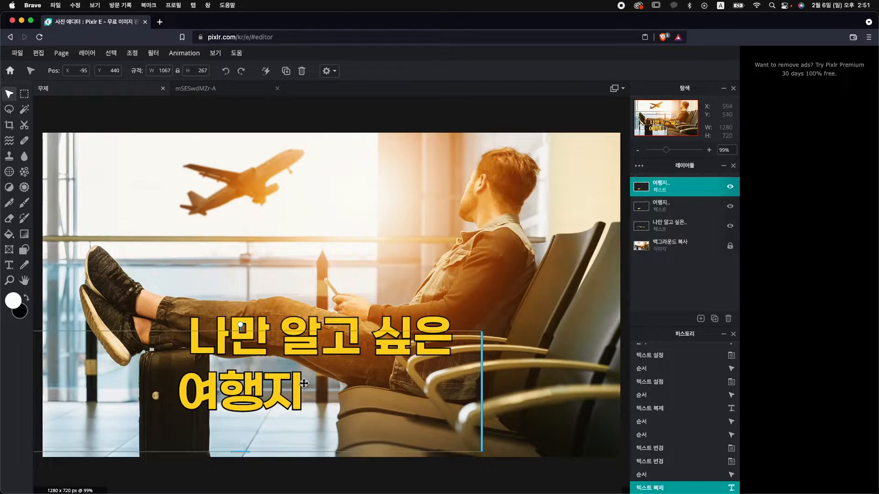
pyautogui.moveTo(279, 391); pyautogui.dragTo(414, 391)
pyautogui.doubleClick(411, 387)
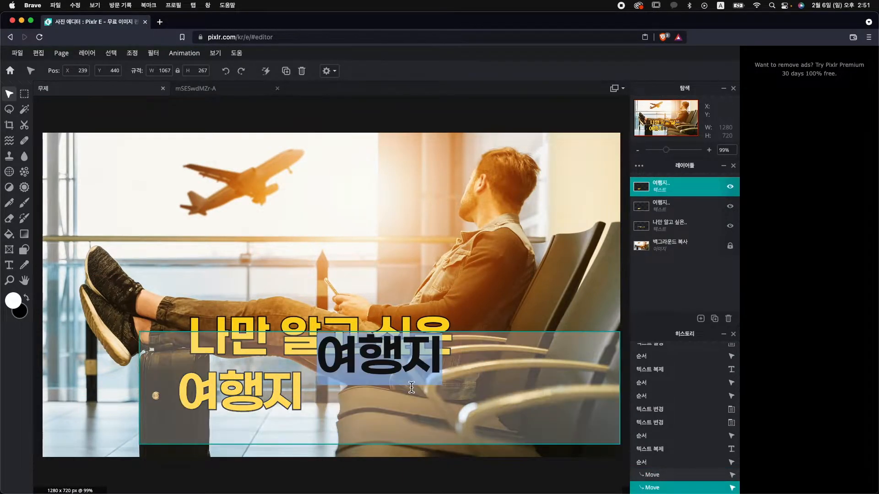
pyautogui.write('Top')
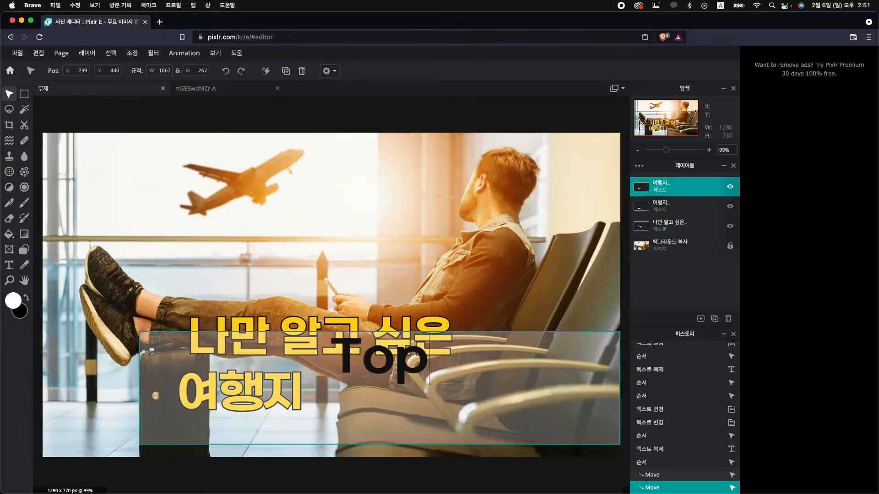
pyautogui.write('10')
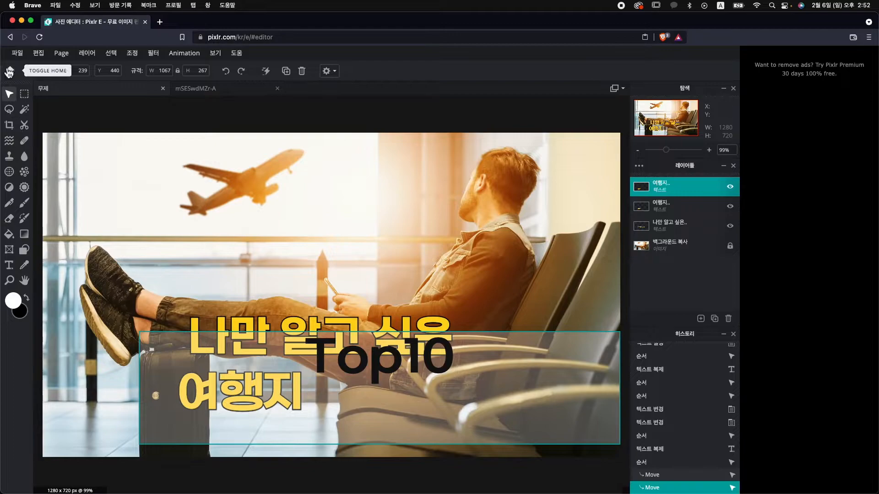
pyautogui.click(11, 93)
pyautogui.moveTo(224, 396); pyautogui.dragTo(246, 396)
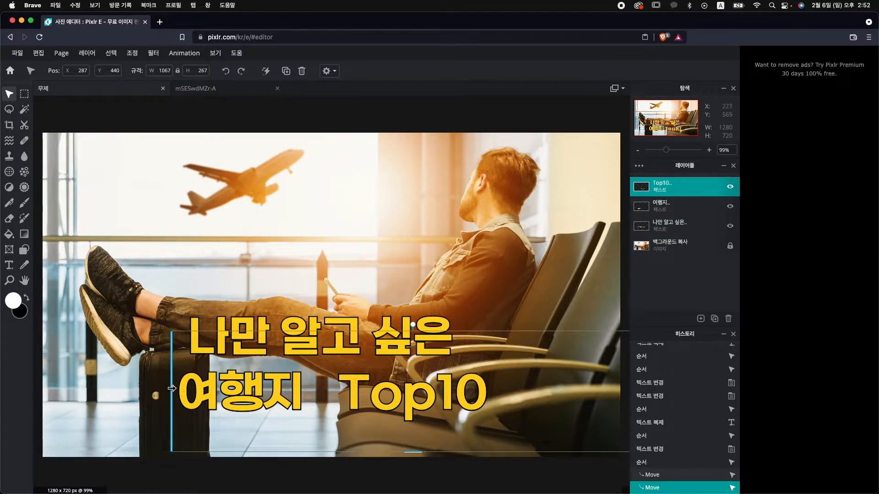
# Step: Narrow the "Top10" and "여행지" text boxes and arrange them close together on the lower line, with "Top10" at about X 539
pyautogui.moveTo(171, 388); pyautogui.dragTo(345, 400)
pyautogui.click(282, 392)
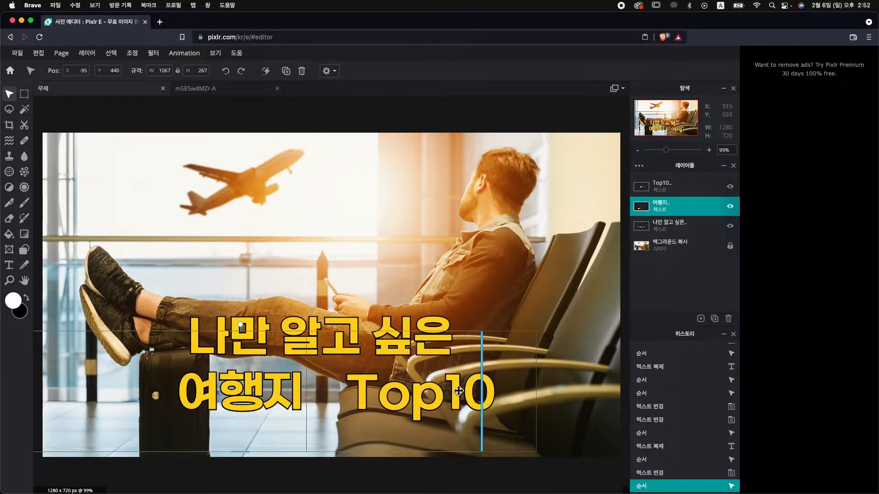
pyautogui.moveTo(482, 390); pyautogui.dragTo(261, 393)
pyautogui.moveTo(150, 396); pyautogui.dragTo(250, 396)
pyautogui.moveTo(340, 391); pyautogui.dragTo(365, 395)
pyautogui.click(391, 395)
pyautogui.moveTo(424, 396); pyautogui.dragTo(401, 399)
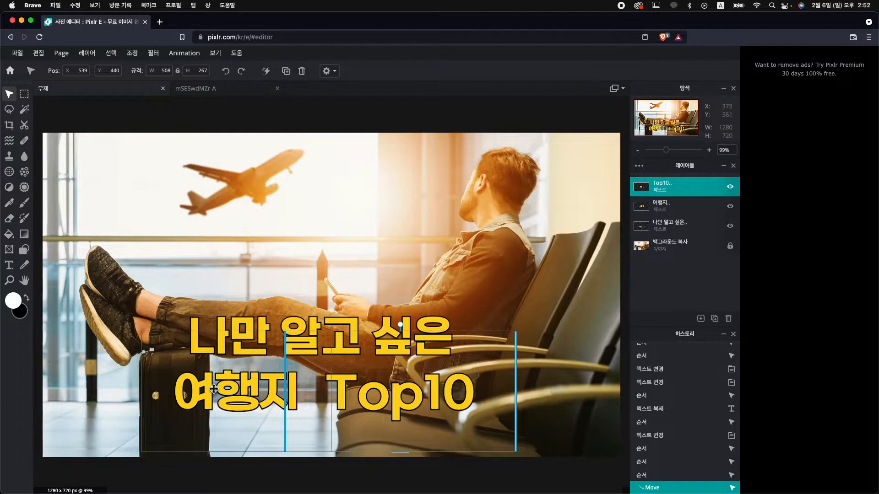
# Step: Reduce the "나만 알고 싶은" text to size 82
pyautogui.click(255, 322)
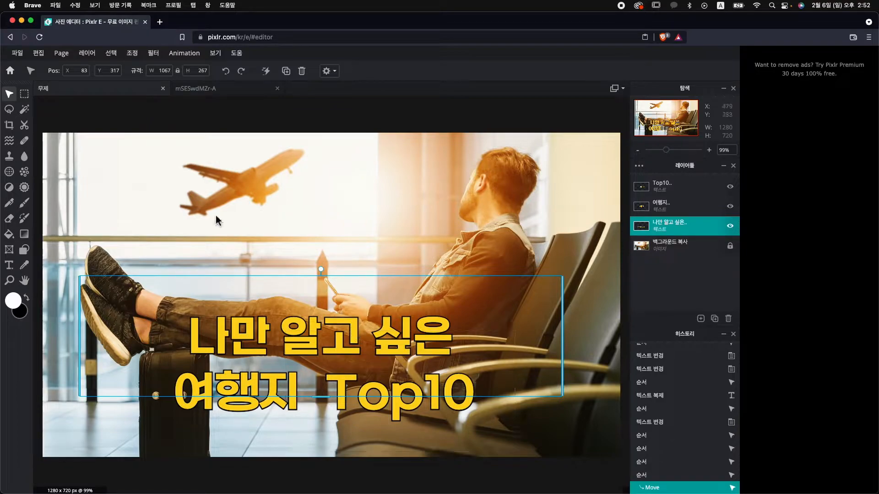
pyautogui.click(11, 266)
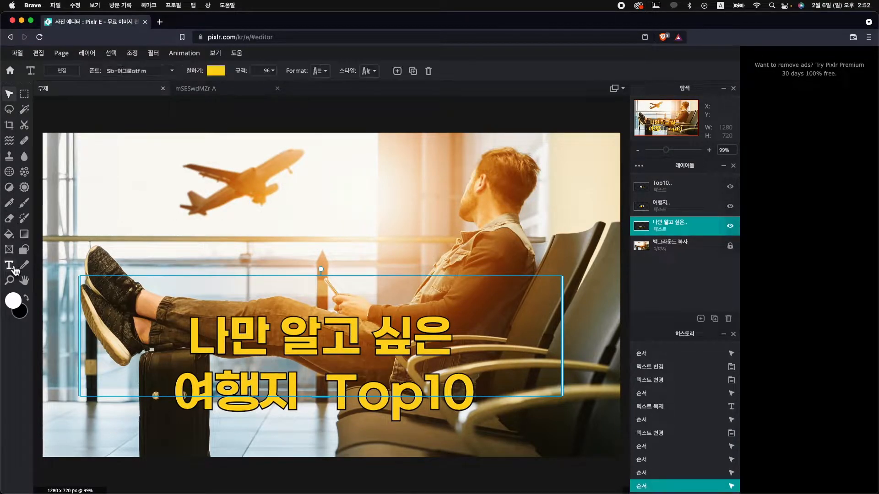
pyautogui.click(267, 70)
pyautogui.moveTo(225, 94); pyautogui.dragTo(222, 95)
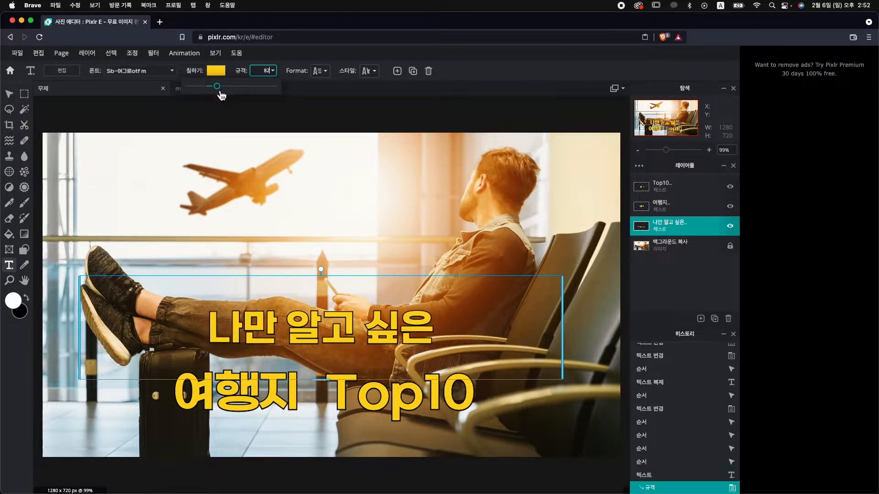
# Step: Set the "나만 알고 싶은" text's letter spacing to 10 and make it italic
pyautogui.click(327, 76)
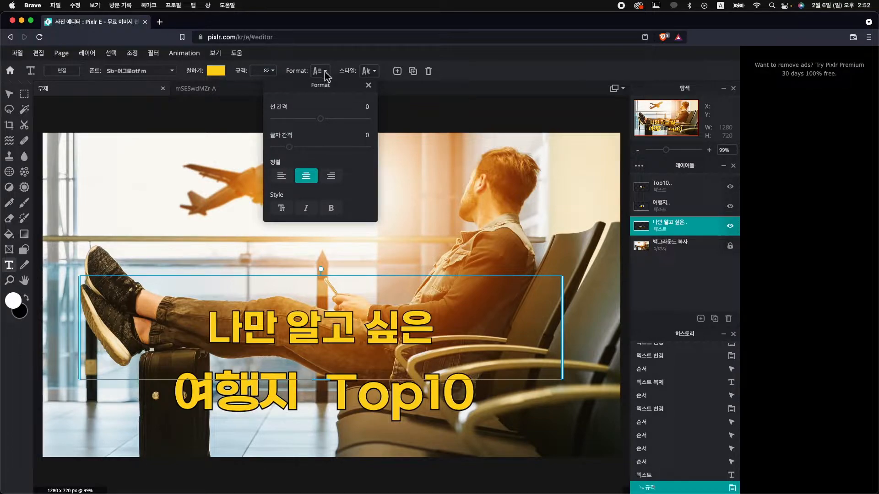
pyautogui.moveTo(294, 153); pyautogui.dragTo(301, 153)
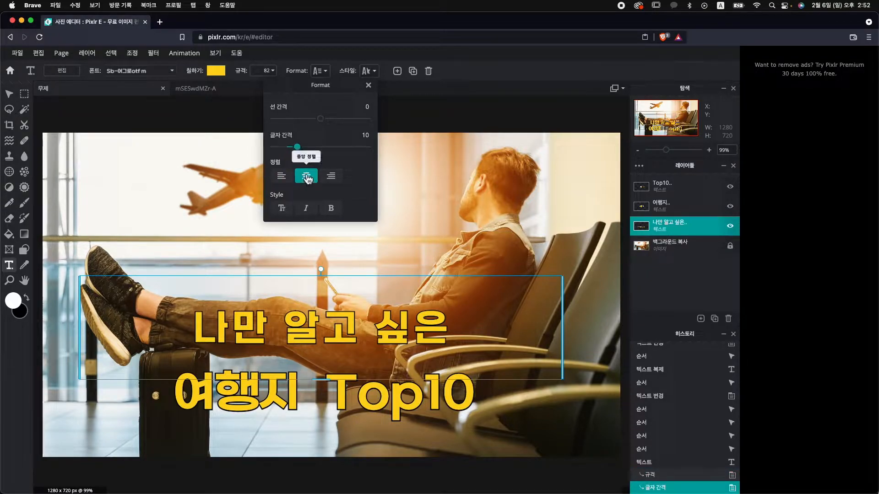
pyautogui.click(307, 209)
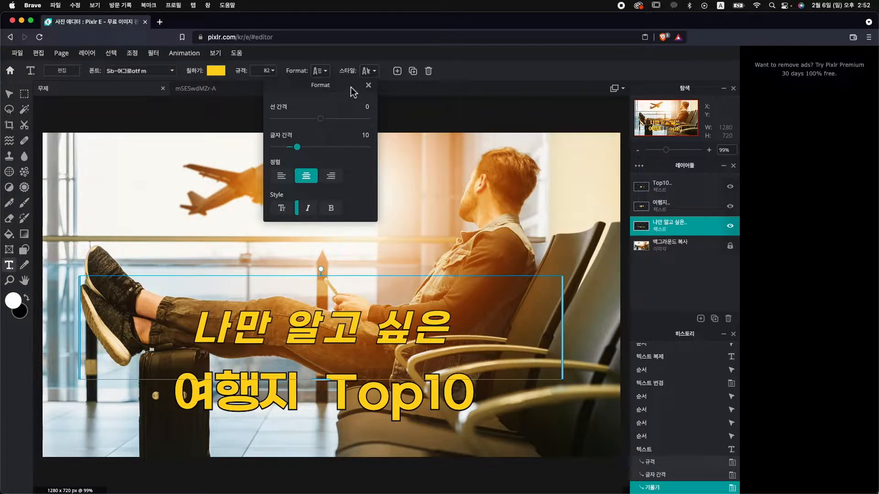
# Step: Enable an Arc curve with a value of 37 on the "나만 알고 싶은" text
pyautogui.click(368, 72)
pyautogui.click(408, 108)
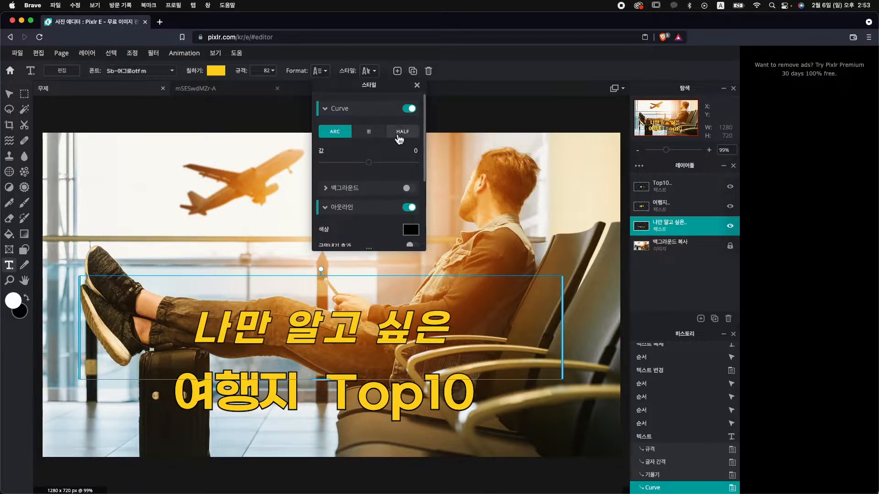
pyautogui.moveTo(369, 162); pyautogui.dragTo(386, 164)
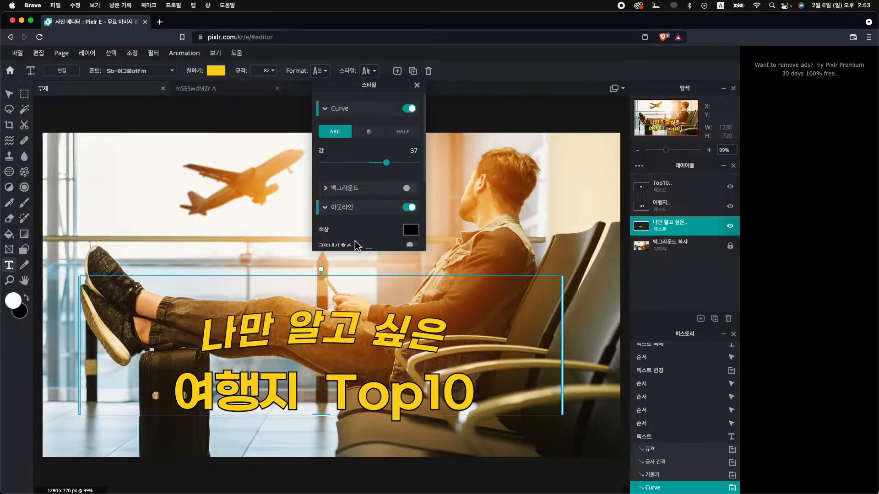
# Step: Enable a shadow on the "나만 알고 싶은" text and set its blur to 0
pyautogui.scroll(-3, 378, 215)
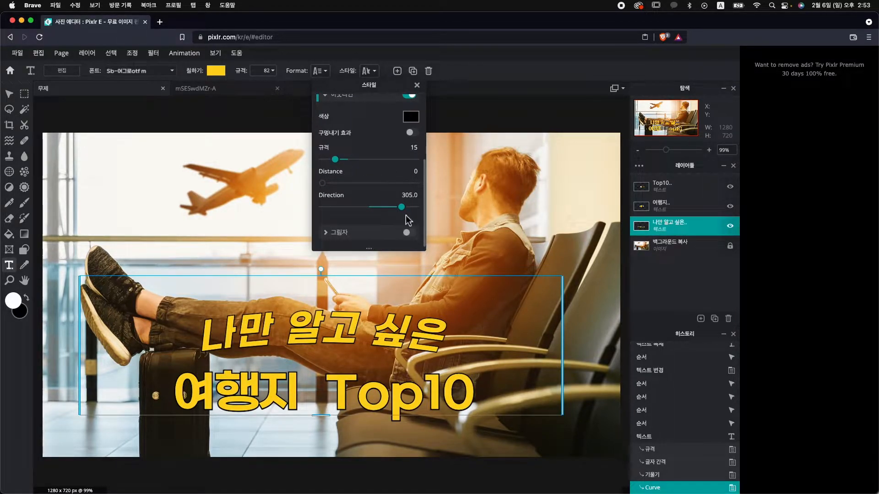
pyautogui.click(409, 233)
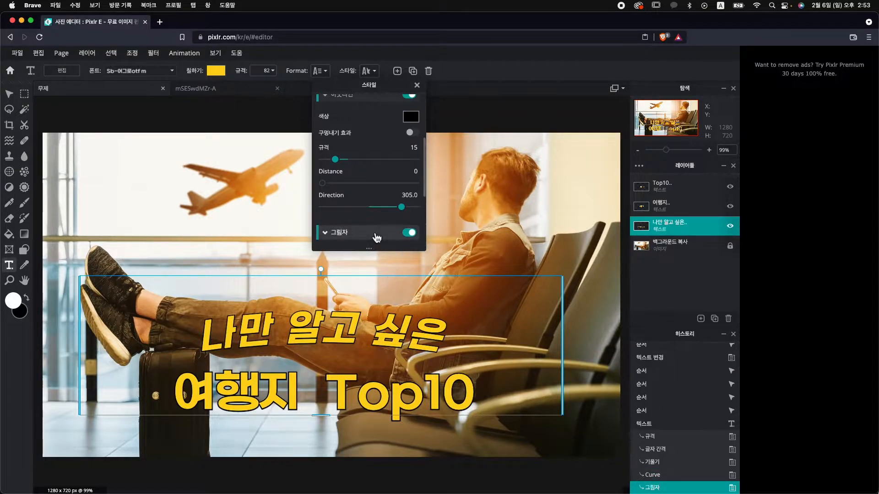
pyautogui.scroll(-3, 389, 231)
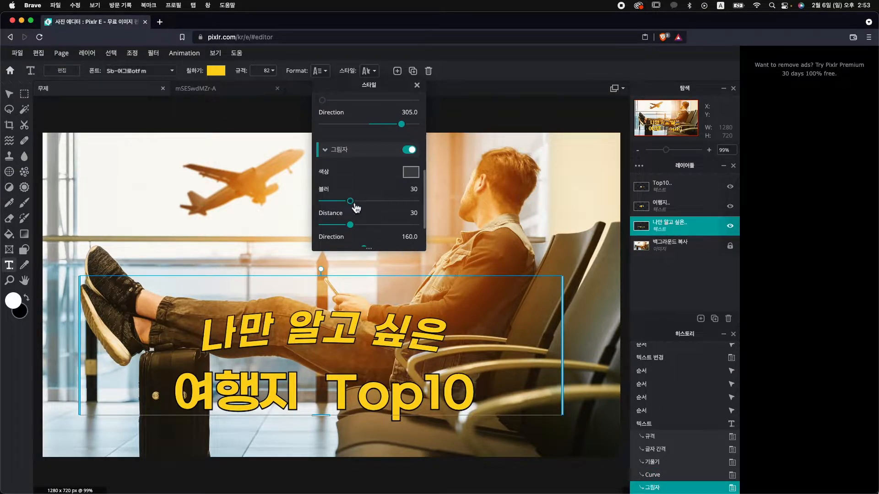
pyautogui.moveTo(354, 205); pyautogui.dragTo(322, 205)
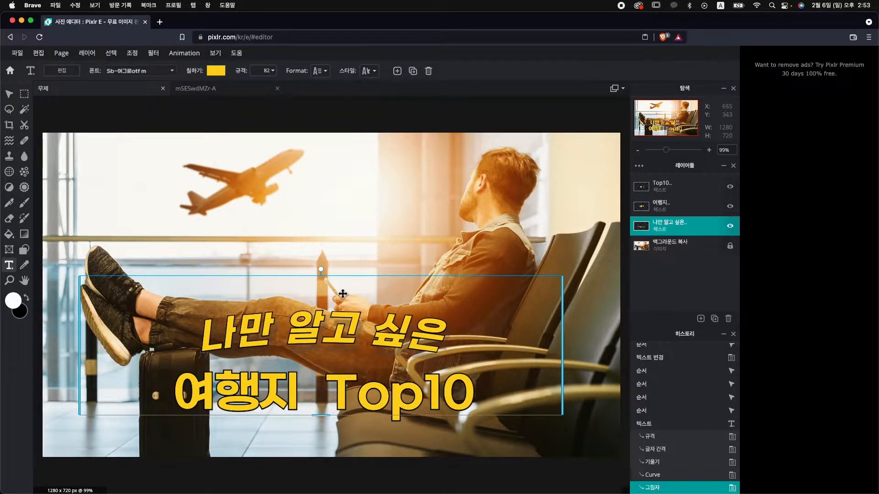
# Step: Set the "나만 알고 싶은" text shadow's direction to 99.2 and its opacity to 41
pyautogui.click(374, 73)
pyautogui.click(387, 207)
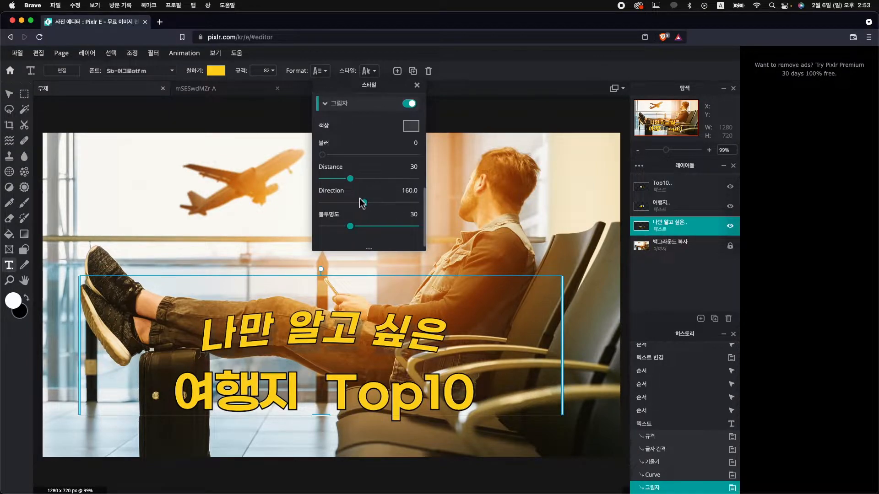
pyautogui.moveTo(371, 207); pyautogui.dragTo(357, 211)
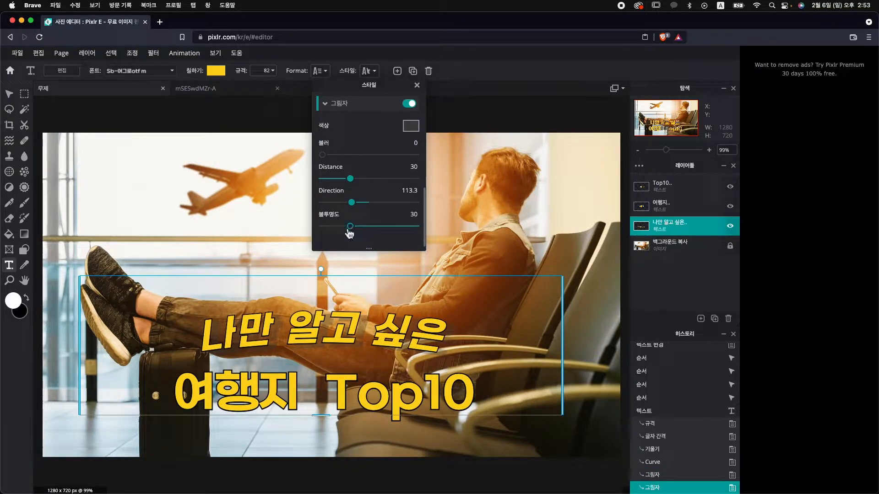
pyautogui.moveTo(354, 232); pyautogui.dragTo(402, 235)
pyautogui.moveTo(393, 232); pyautogui.dragTo(361, 231)
pyautogui.moveTo(351, 202); pyautogui.dragTo(348, 202)
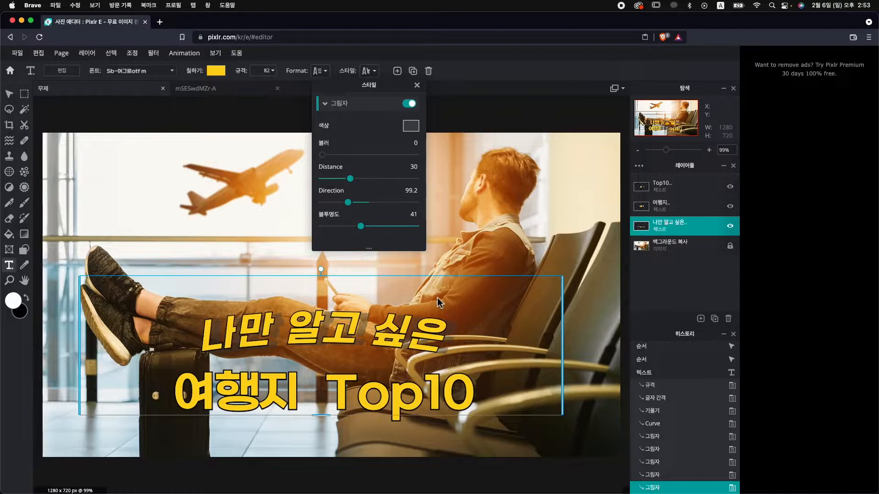
pyautogui.click(448, 323)
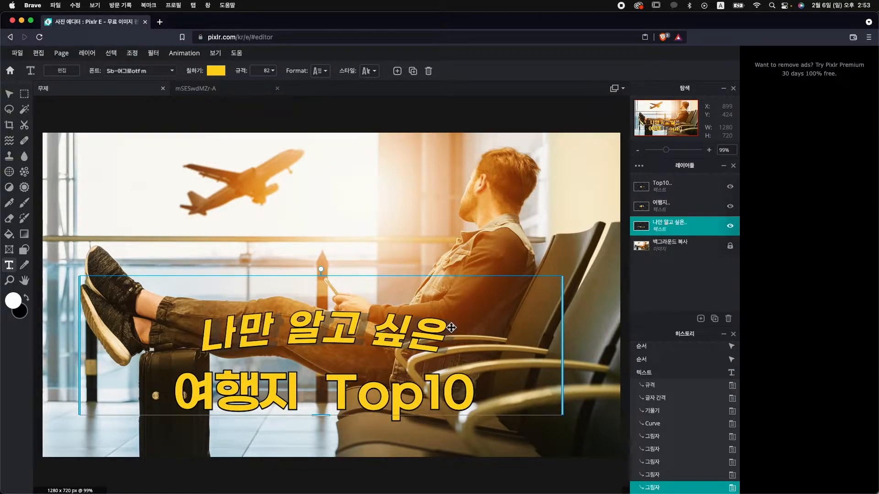
# Step: Change the "여행지" text's fill colour to white #FFFFFF
pyautogui.doubleClick(284, 393)
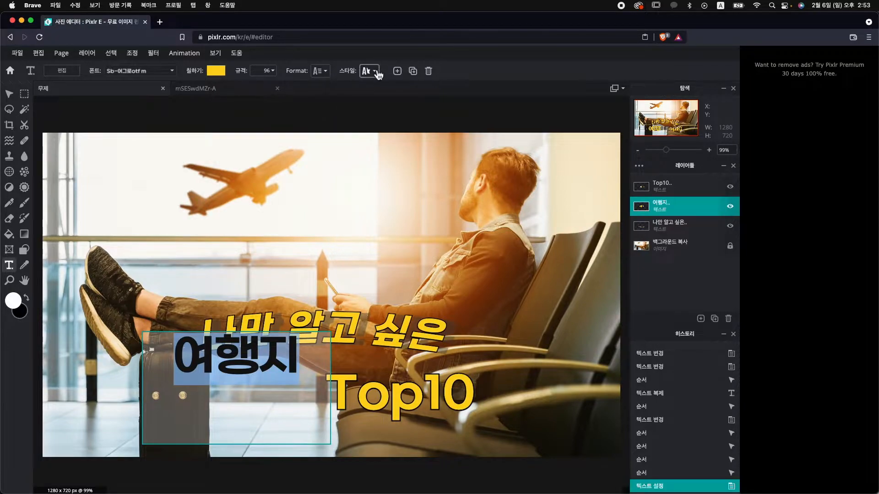
pyautogui.click(159, 330)
pyautogui.click(232, 411)
pyautogui.click(276, 447)
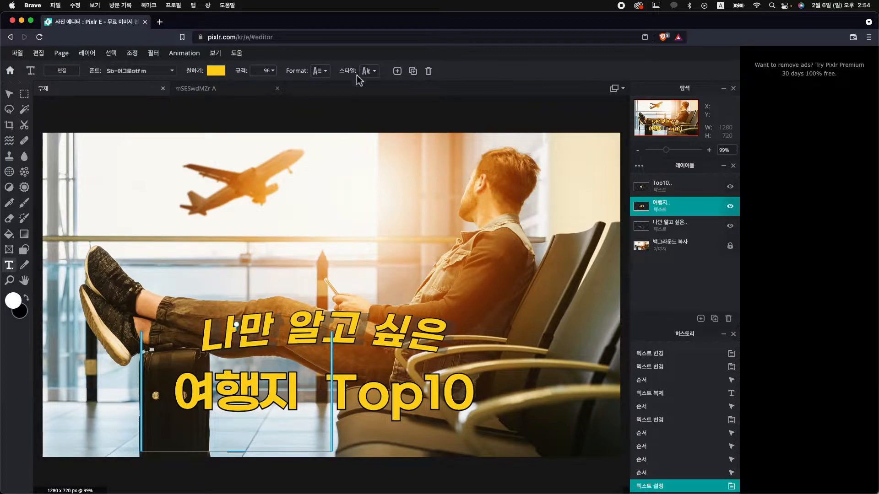
pyautogui.click(222, 72)
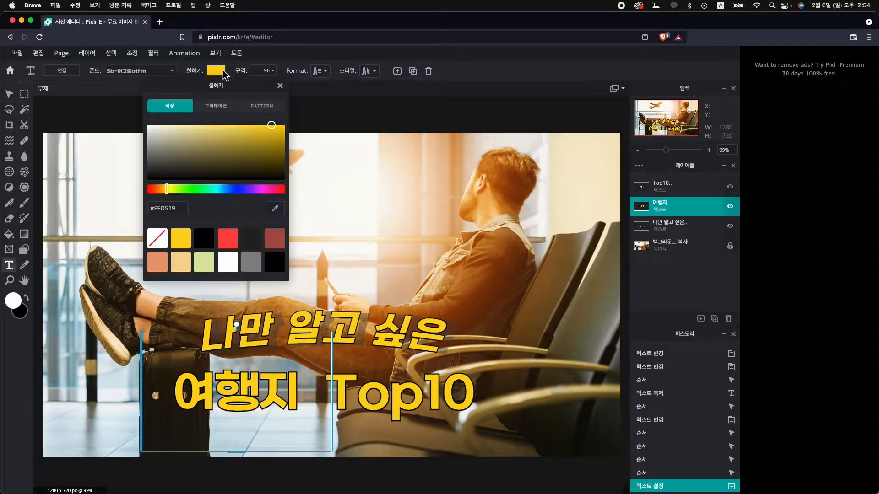
pyautogui.moveTo(184, 145); pyautogui.dragTo(144, 125)
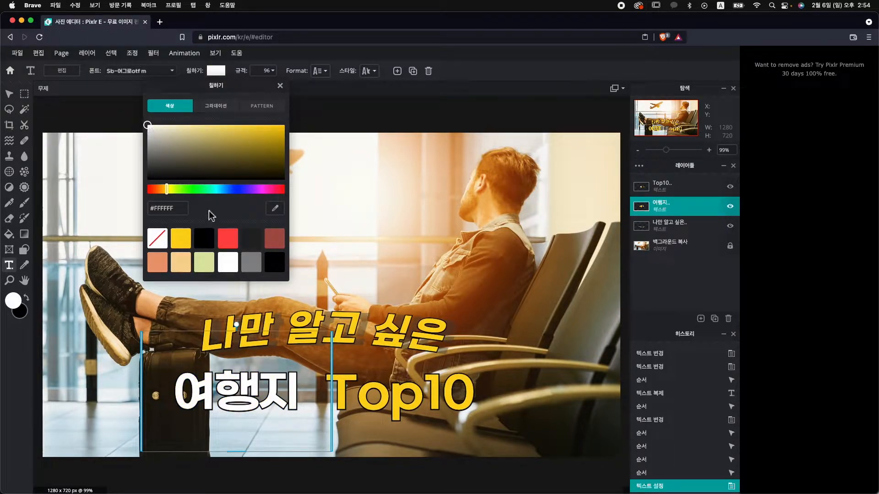
# Step: Change the "Top10" text's fill colour to red #FB4A4A
pyautogui.click(386, 402)
pyautogui.click(386, 402)
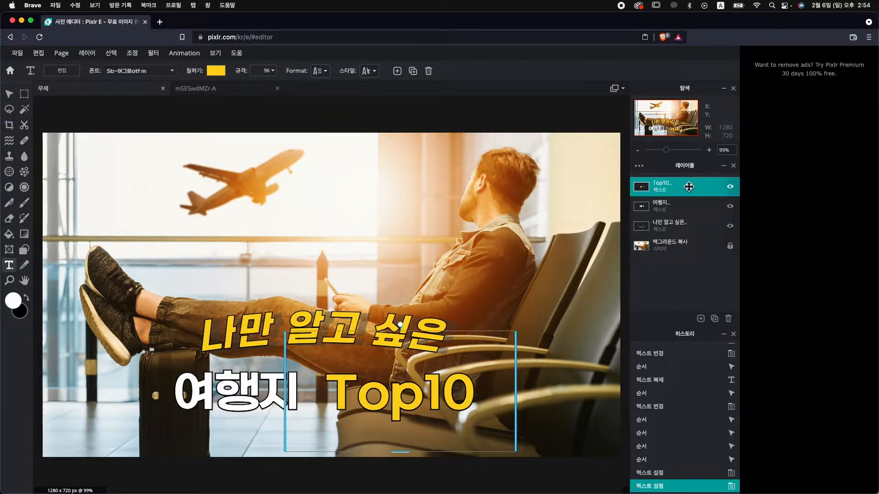
pyautogui.click(215, 72)
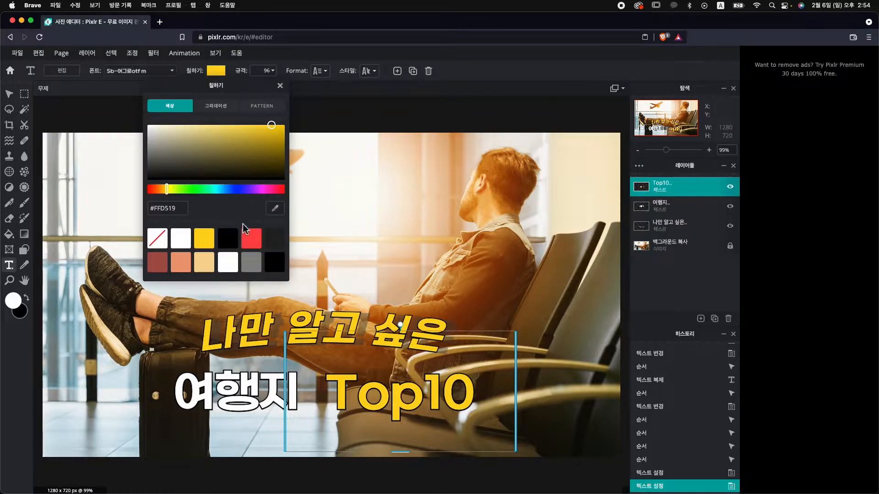
pyautogui.click(261, 243)
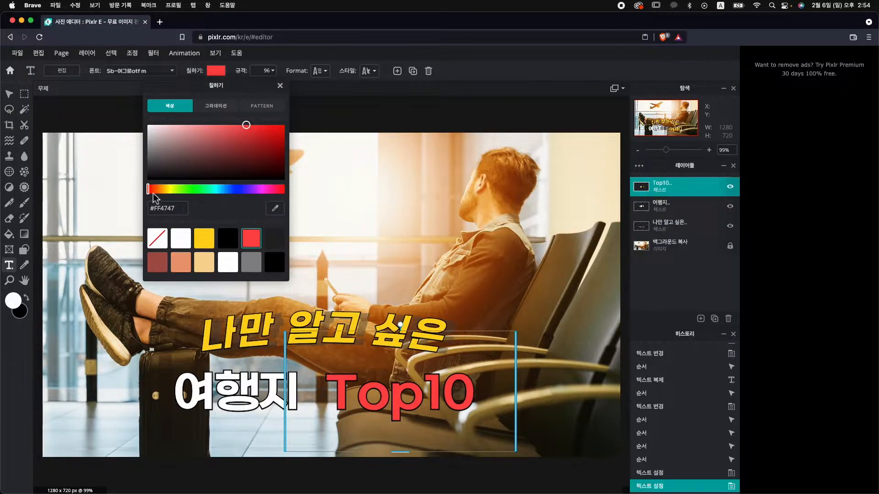
pyautogui.click(208, 165)
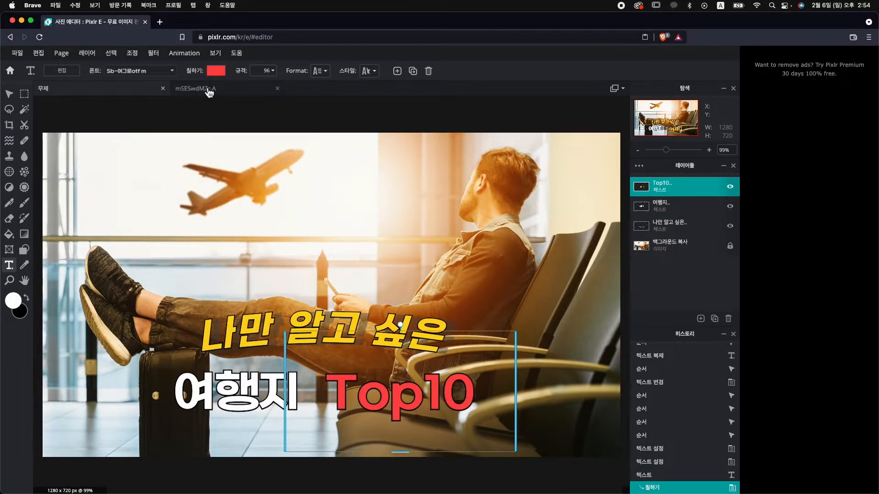
pyautogui.click(215, 71)
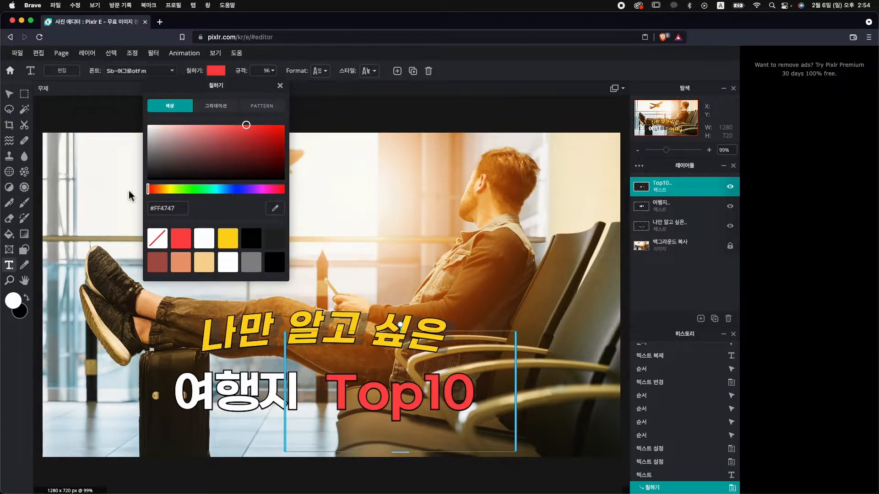
pyautogui.moveTo(246, 125)
pyautogui.mouseDown()
pyautogui.moveTo(218, 131)
pyautogui.moveTo(244, 128)
pyautogui.mouseUp()
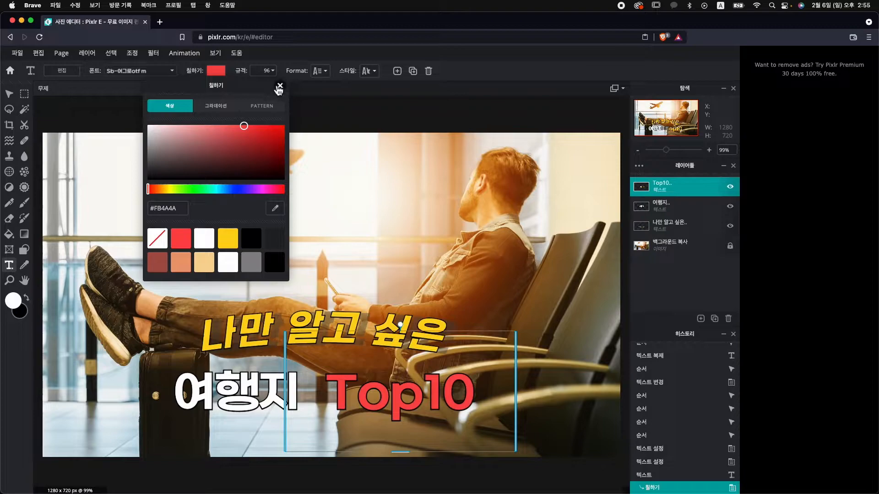
pyautogui.click(279, 87)
# Step: Enlarge the "Top10" text to size 135
pyautogui.click(272, 71)
pyautogui.moveTo(235, 89); pyautogui.dragTo(225, 97)
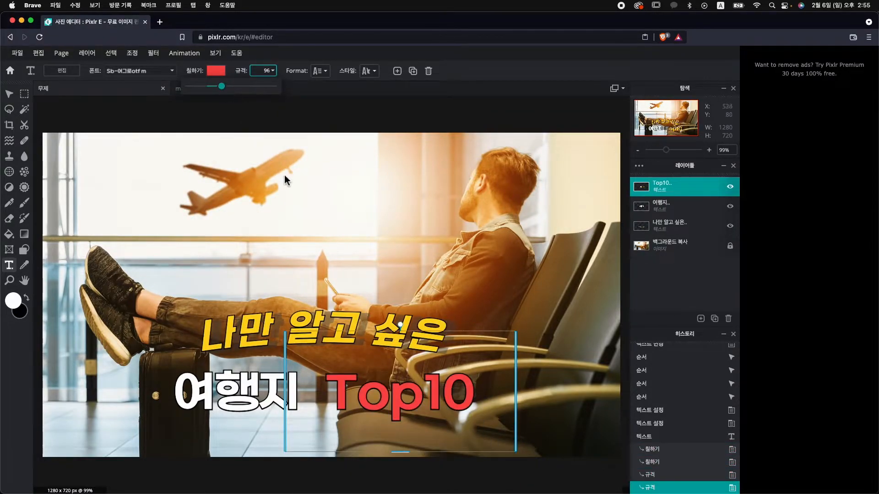
pyautogui.click(227, 87)
pyautogui.moveTo(229, 89); pyautogui.dragTo(224, 88)
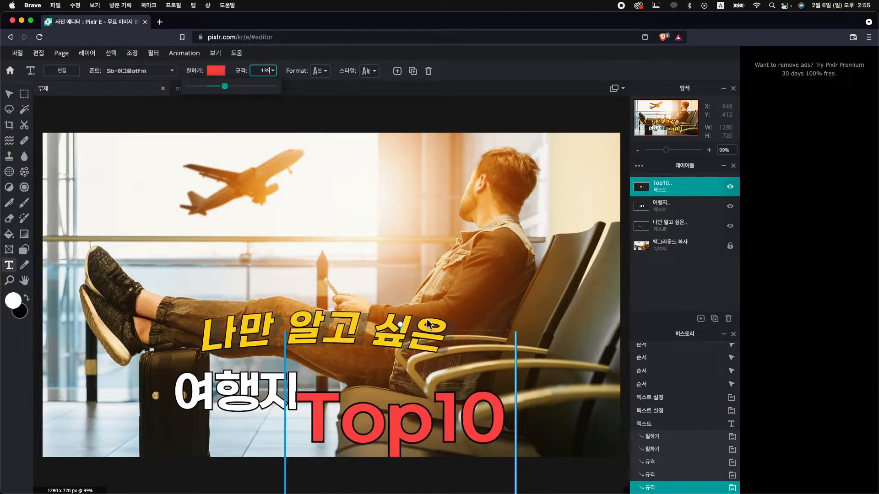
# Step: Move the "Top10" text up beside "여행지" and change its outline colour to white #FFFFFF
pyautogui.moveTo(429, 423); pyautogui.dragTo(445, 394)
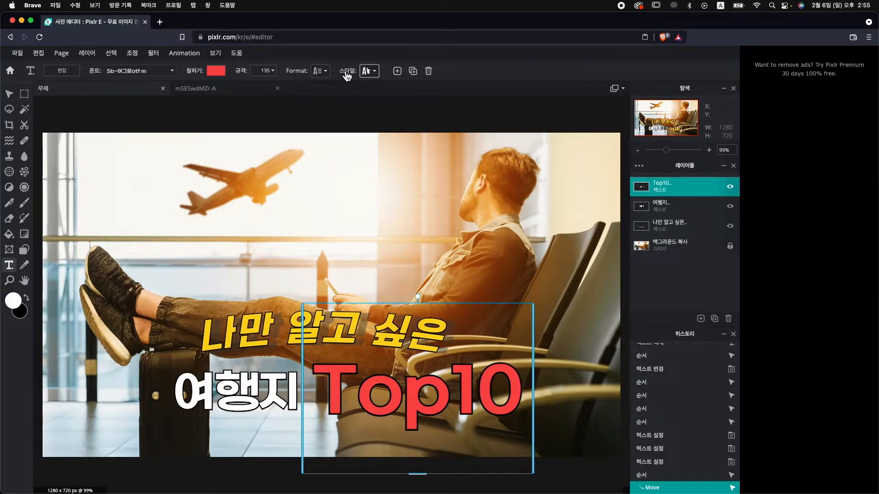
pyautogui.click(367, 71)
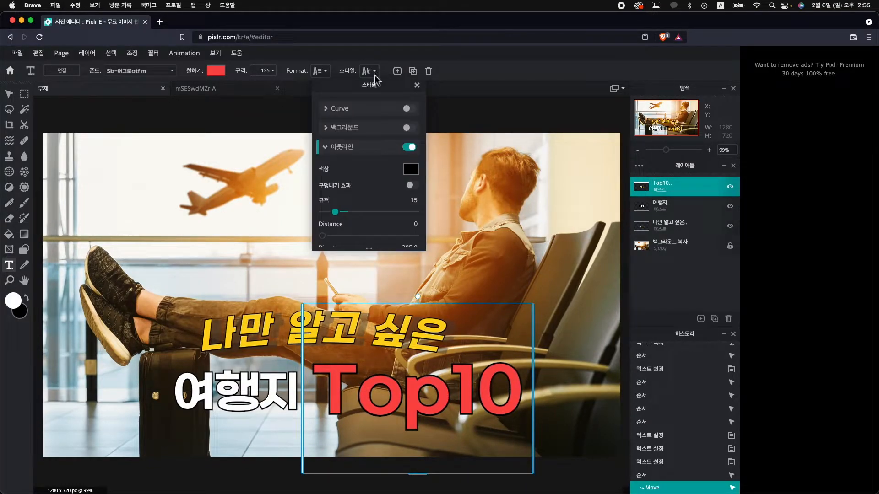
pyautogui.click(410, 169)
pyautogui.click(335, 211)
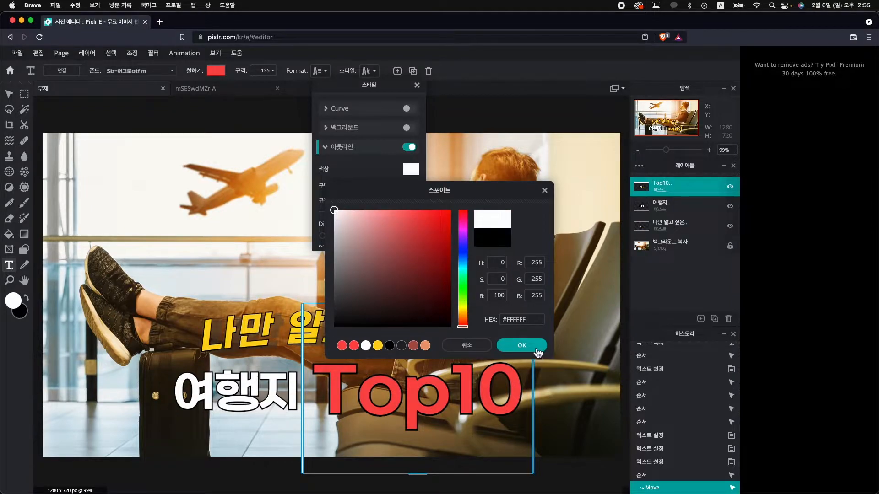
pyautogui.click(522, 347)
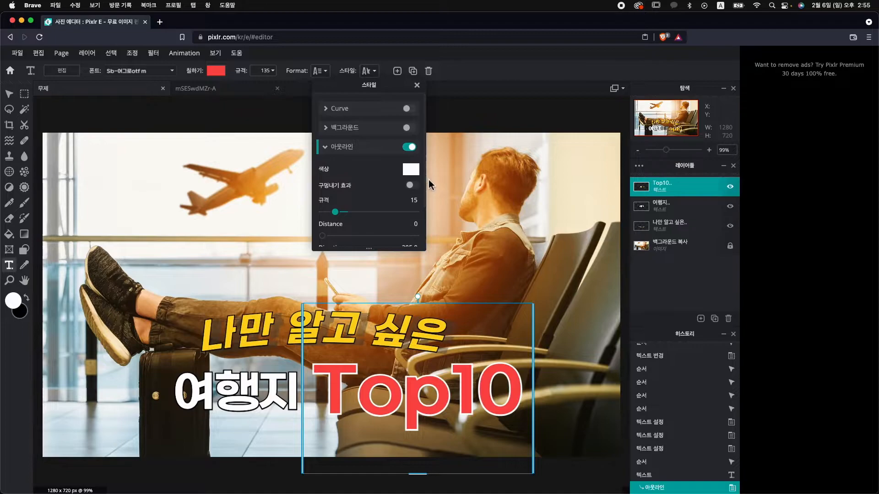
# Step: Set the "나만 알고 싶은" text shadow's distance to 10 and its opacity to 20
pyautogui.click(267, 327)
pyautogui.click(287, 321)
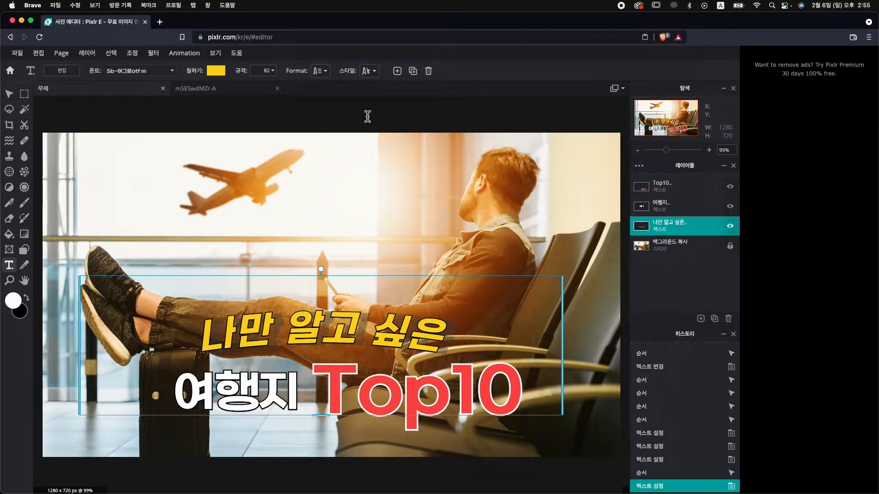
pyautogui.click(369, 72)
pyautogui.scroll(-3, 365, 161)
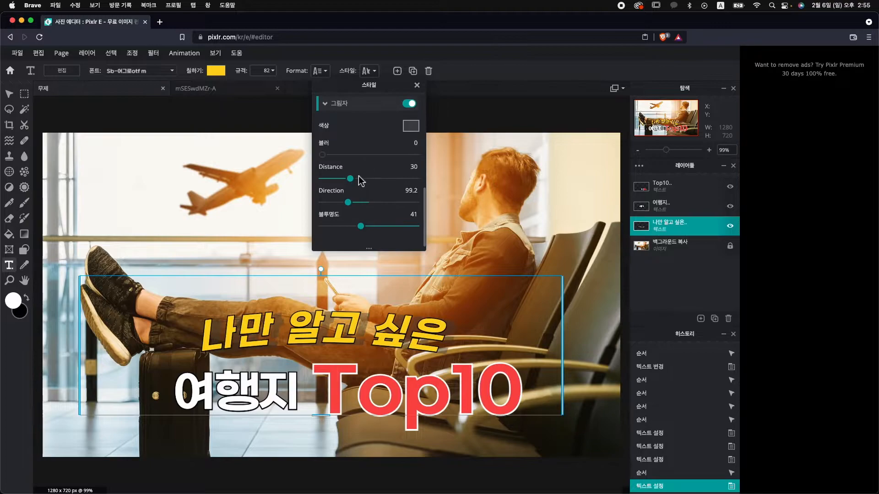
pyautogui.moveTo(357, 184); pyautogui.dragTo(333, 181)
pyautogui.moveTo(364, 235); pyautogui.dragTo(348, 231)
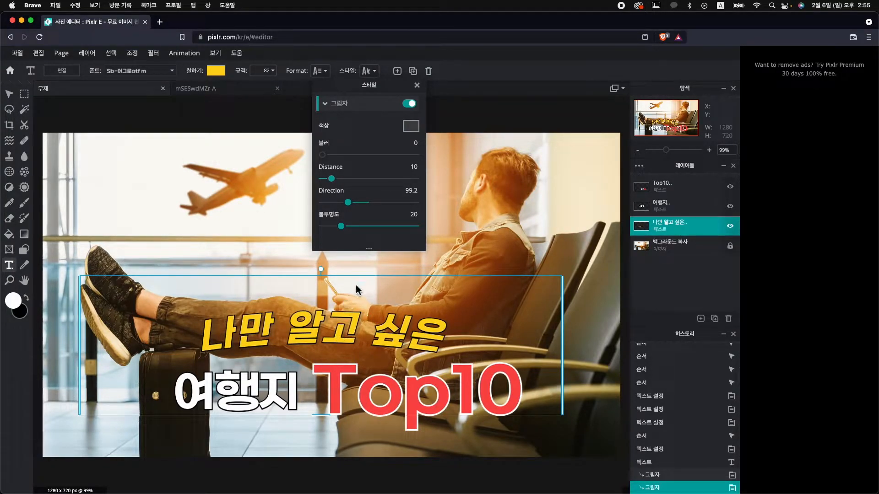
pyautogui.click(417, 86)
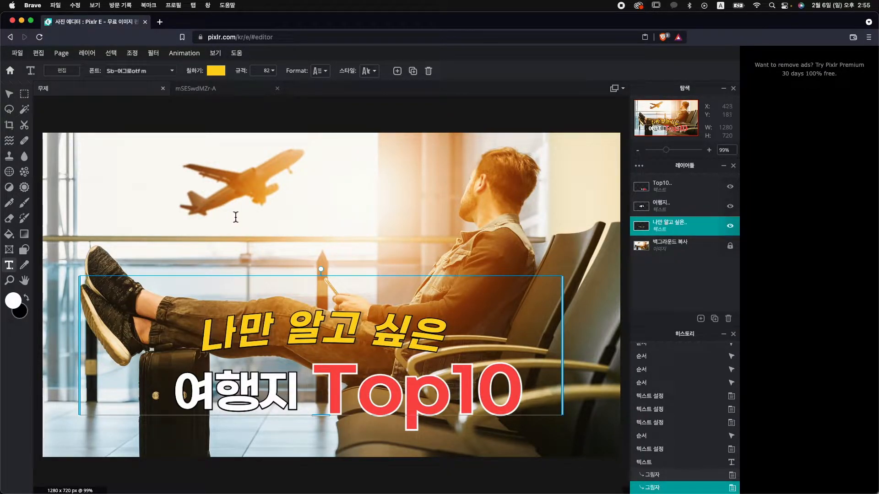
# Step: Add a new text layer reading "미주 / 아시아 / 유럽"
pyautogui.click(9, 266)
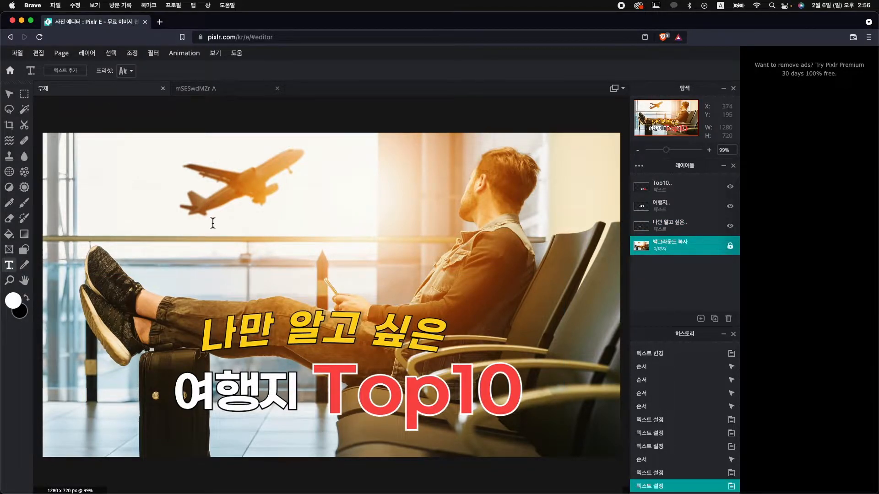
pyautogui.click(240, 231)
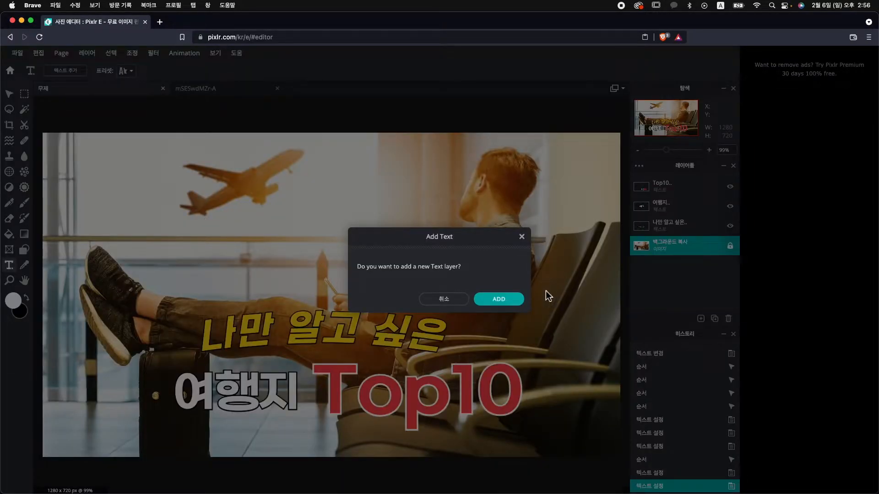
pyautogui.click(512, 302)
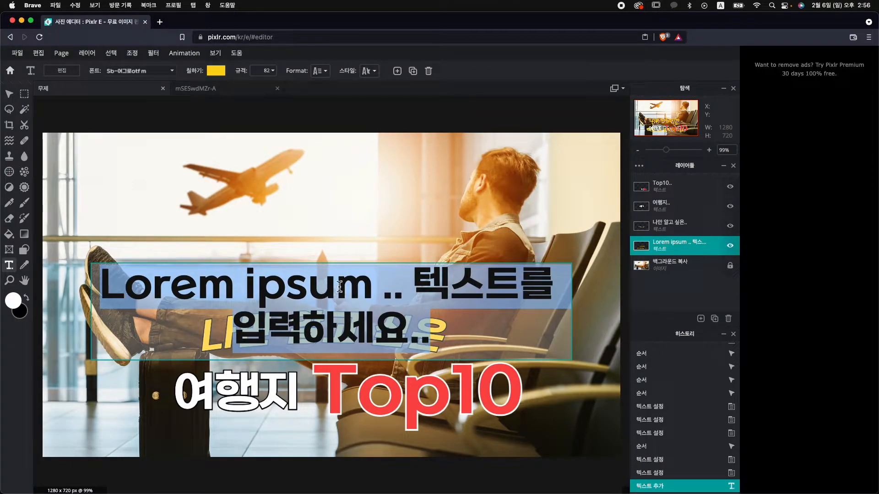
pyautogui.press('BackSpace')
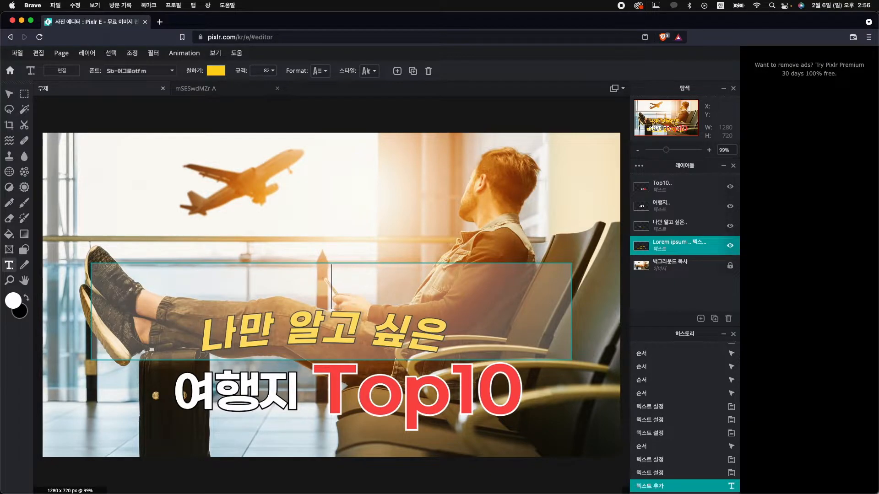
pyautogui.write('미주 / 아시아 / ')
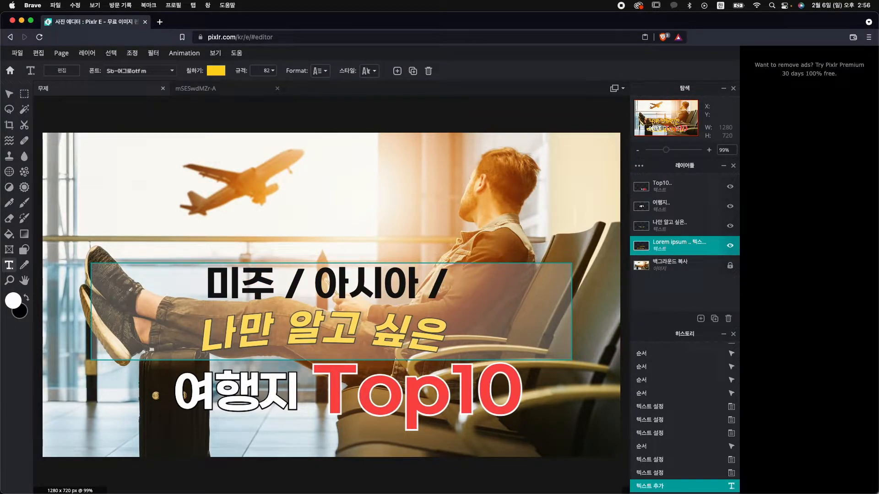
pyautogui.write('유럽')
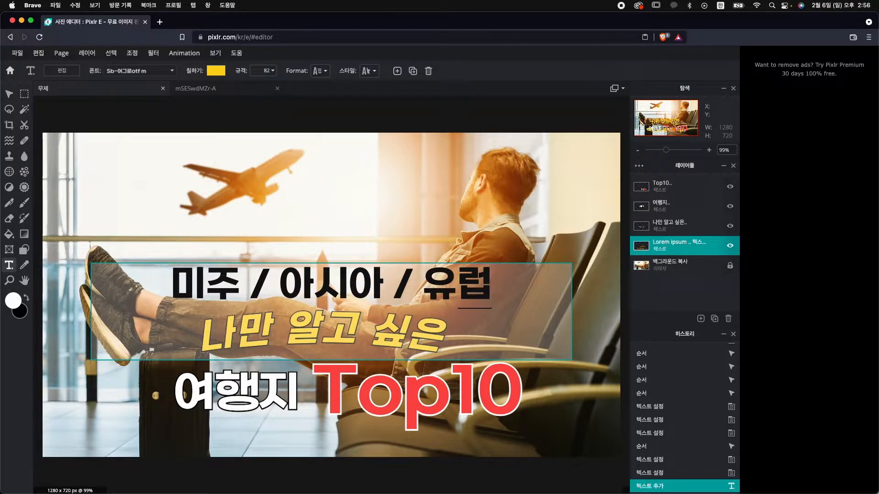
# Step: Move the "나만 알고 싶은" text just above "여행지 Top10", to X 116, Y 331, and lock its layer
pyautogui.click(14, 98)
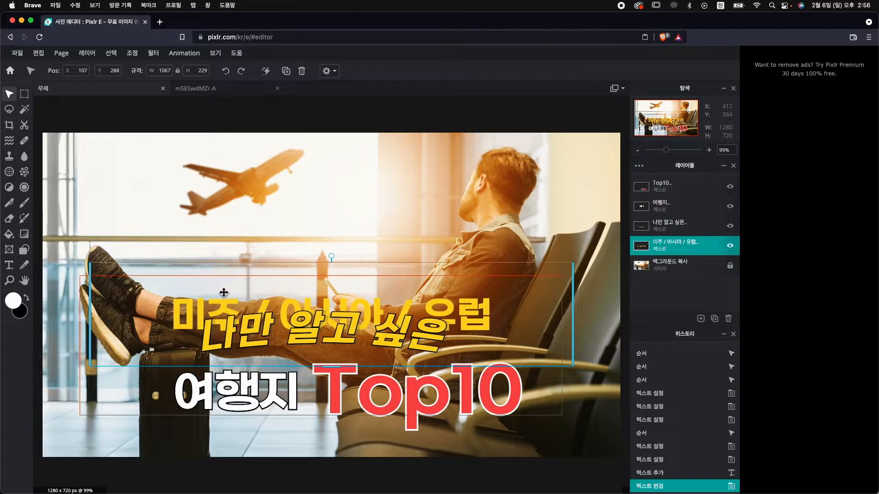
pyautogui.click(170, 271)
pyautogui.moveTo(171, 271); pyautogui.dragTo(176, 251)
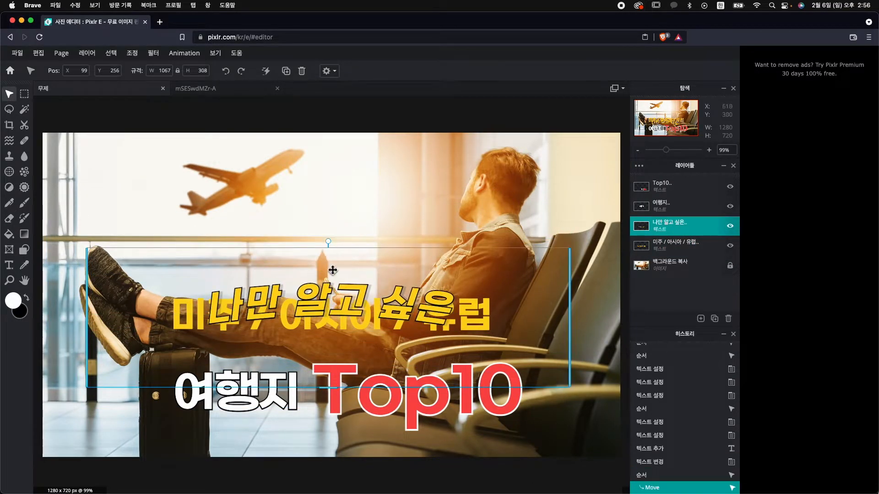
pyautogui.moveTo(397, 282); pyautogui.dragTo(404, 315)
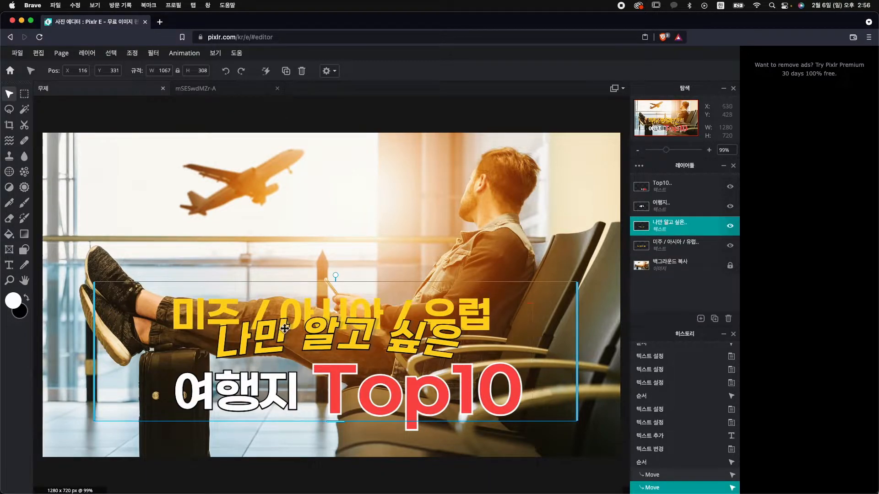
pyautogui.click(699, 227)
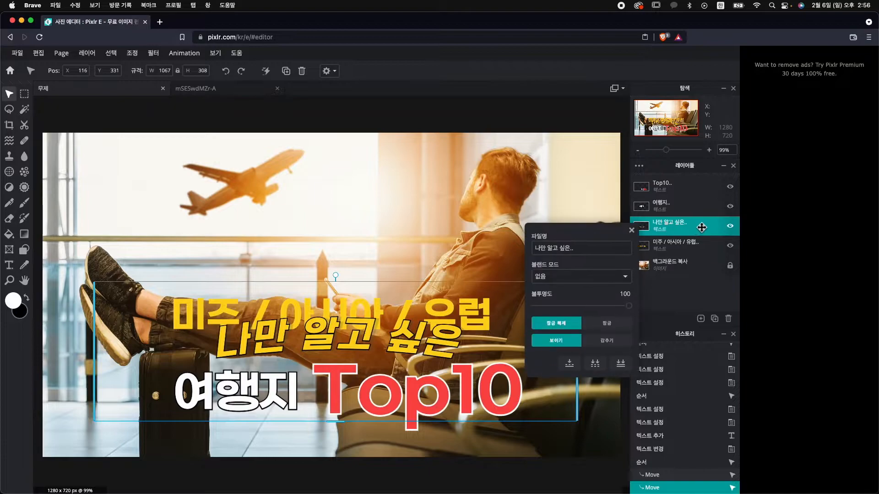
pyautogui.click(609, 323)
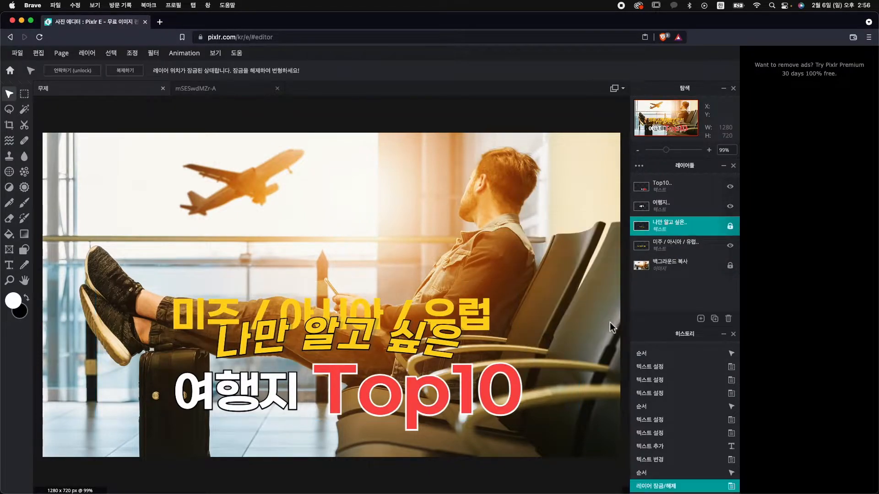
# Step: Move the "미주 / 아시아 / 유럽" text up to just below the airplane, at X -35, Y 92
pyautogui.click(235, 313)
pyautogui.moveTo(205, 303); pyautogui.dragTo(178, 234)
pyautogui.moveTo(237, 274); pyautogui.dragTo(191, 242)
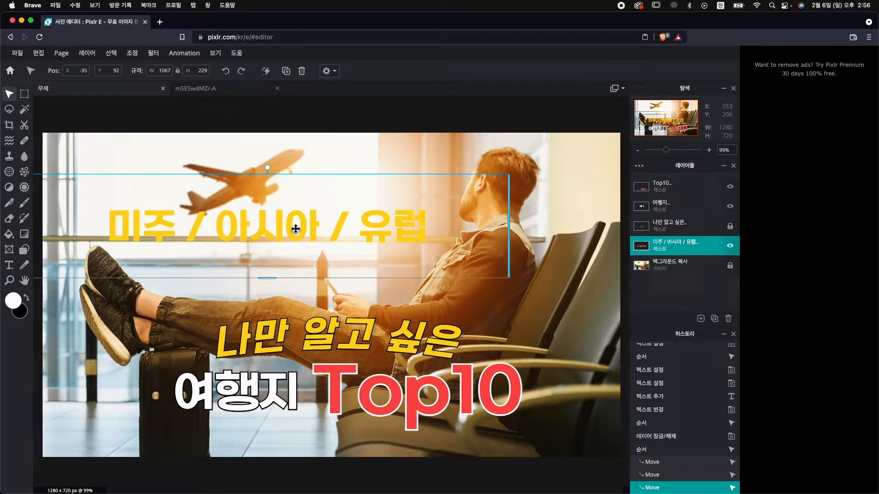
# Step: Give the "미주 / 아시아 / 유럽" text the thin handwriting font and a red #FF2119 fill
pyautogui.press('t')
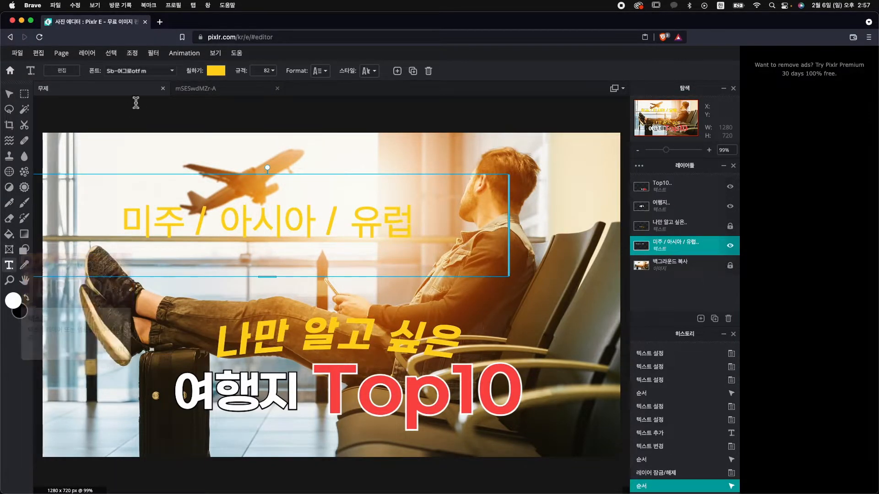
pyautogui.click(158, 73)
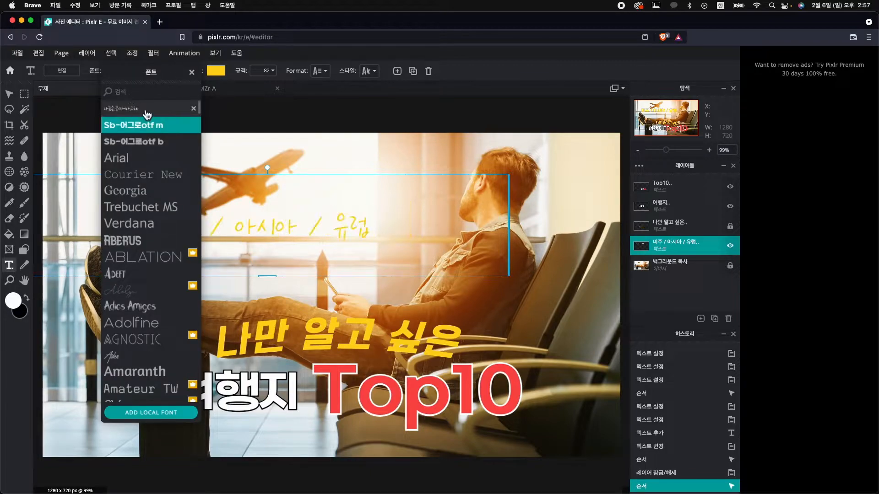
pyautogui.click(146, 114)
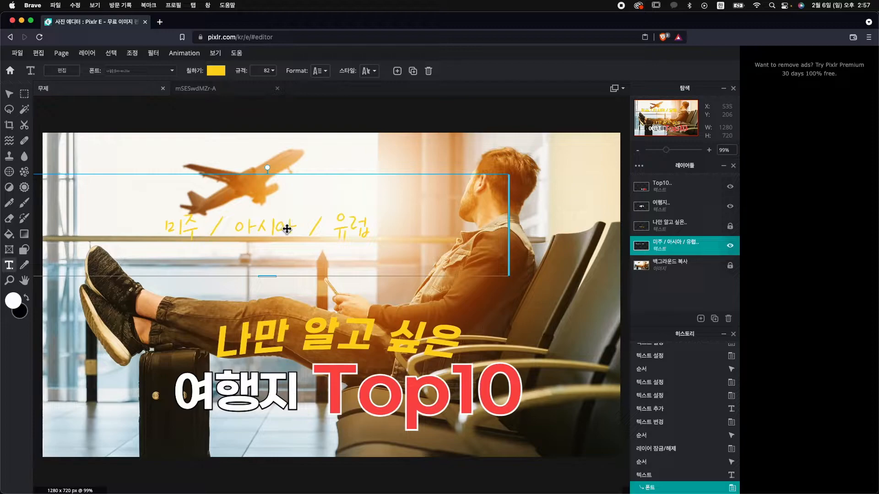
pyautogui.click(216, 71)
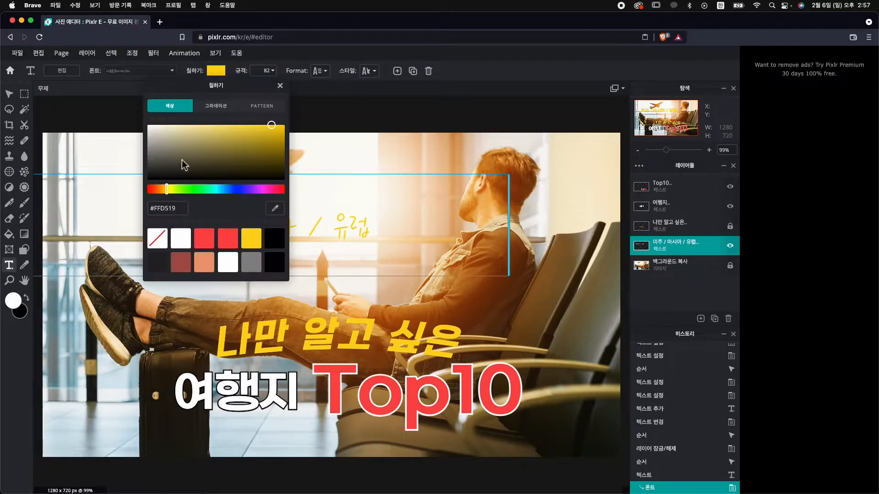
pyautogui.click(150, 190)
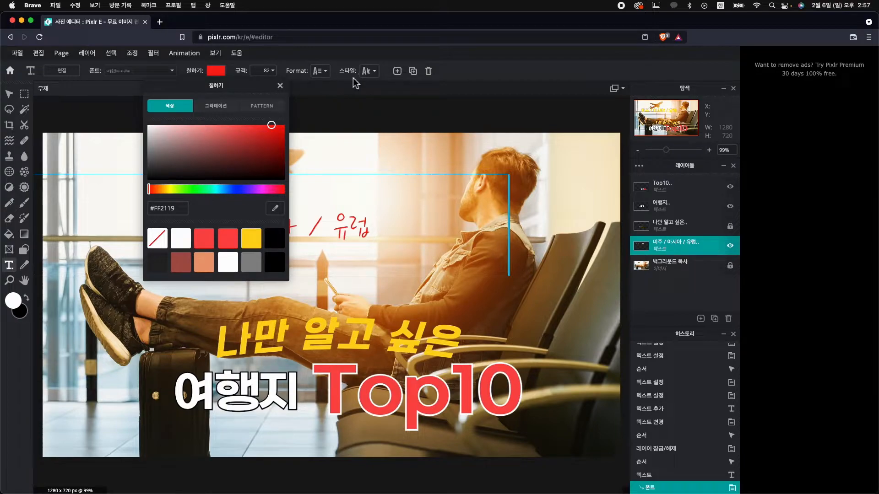
# Step: Add a black #000000 outline of size 12 to the "미주 / 아시아 / 유럽" text
pyautogui.click(369, 71)
pyautogui.click(368, 71)
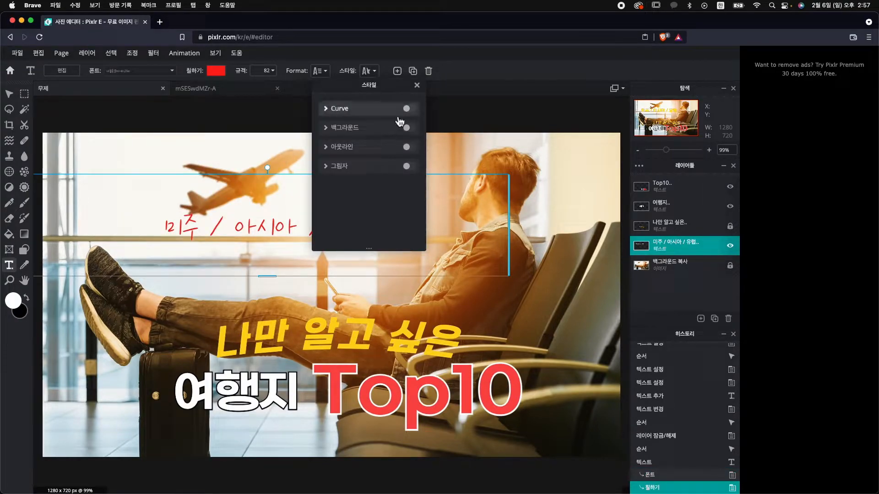
pyautogui.click(411, 150)
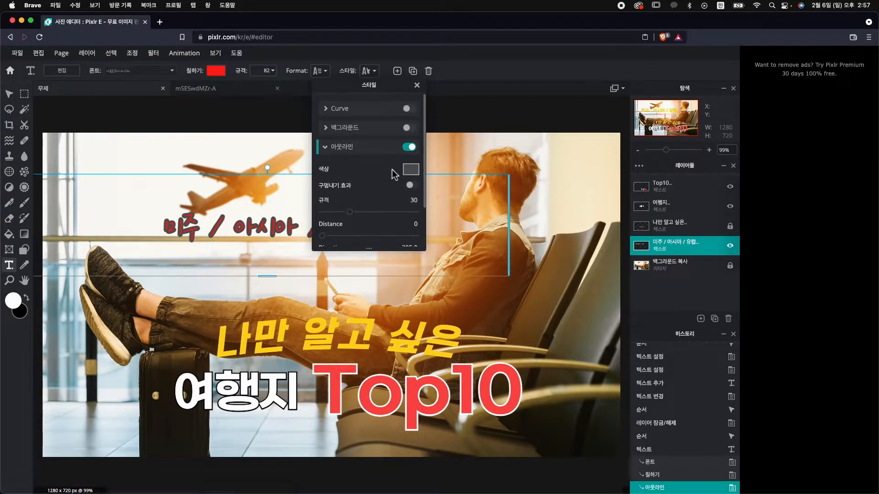
pyautogui.click(411, 170)
pyautogui.moveTo(334, 290); pyautogui.dragTo(340, 322)
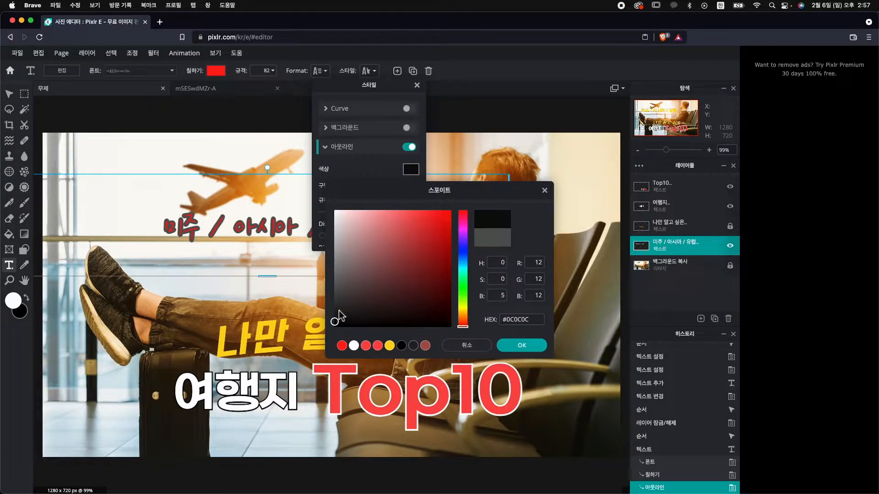
pyautogui.click(334, 312)
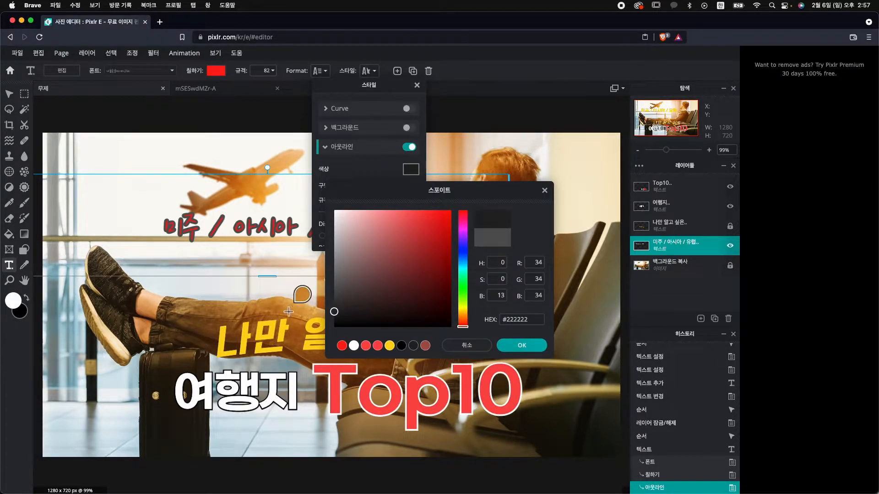
pyautogui.click(285, 312)
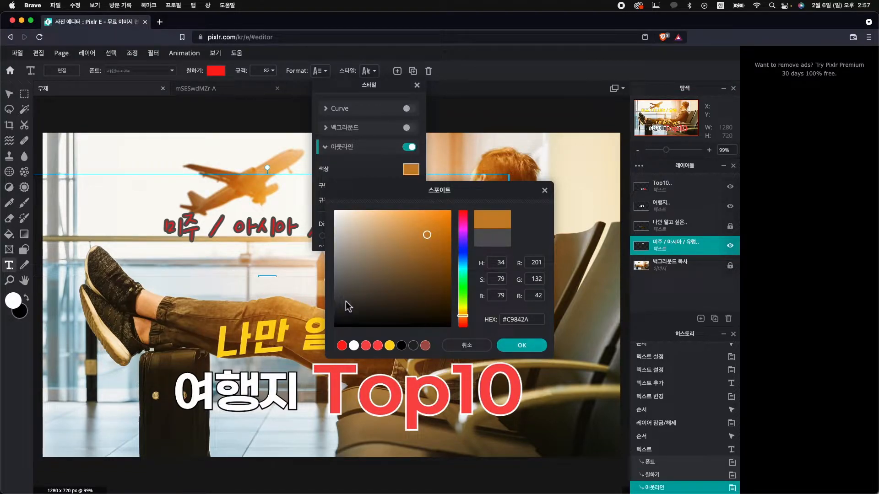
pyautogui.moveTo(347, 304); pyautogui.dragTo(334, 327)
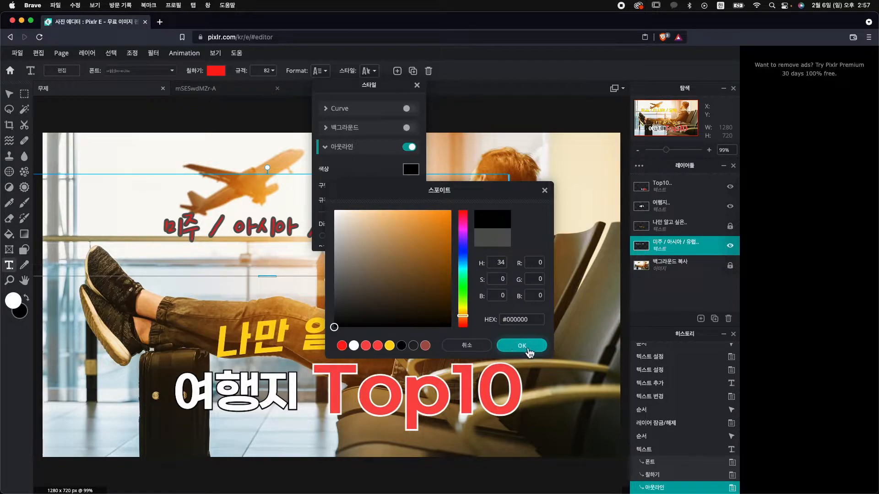
pyautogui.click(529, 351)
pyautogui.moveTo(411, 213); pyautogui.dragTo(338, 222)
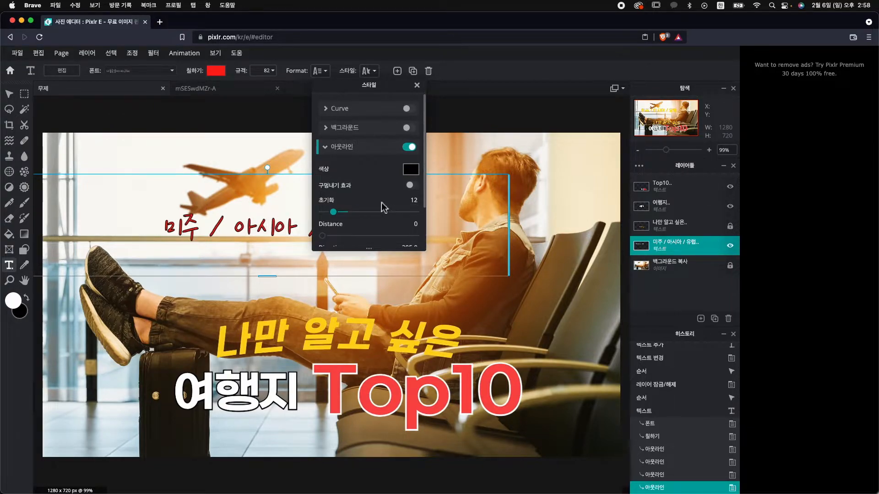
pyautogui.click(254, 231)
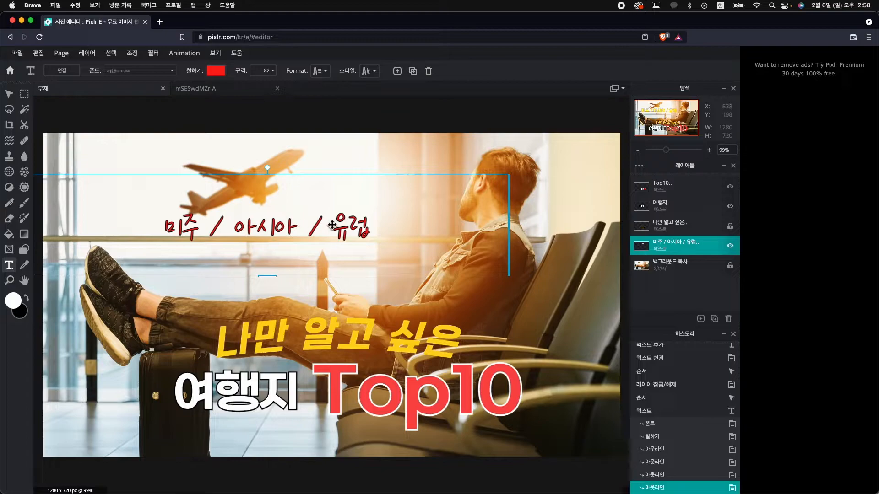
# Step: Nudge the "미주 / 아시아 / 유럽" text slightly up and to the right
pyautogui.scroll(6, 328, 225)
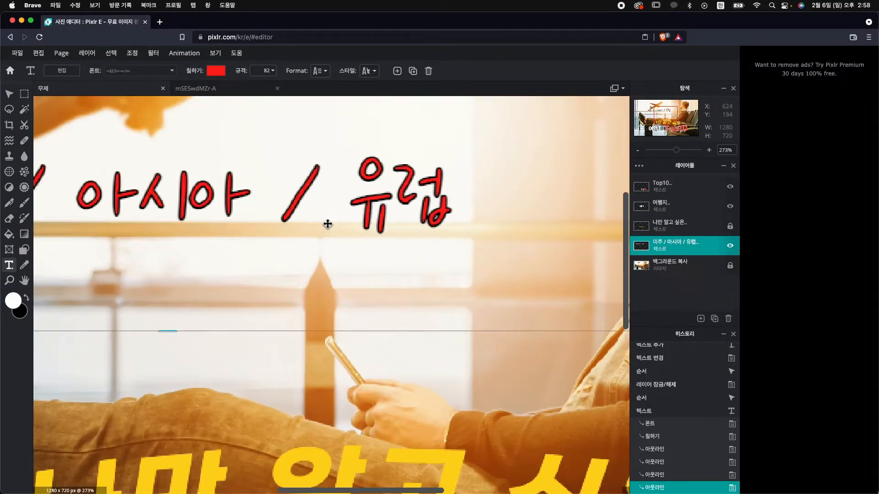
pyautogui.moveTo(327, 224)
pyautogui.mouseDown()
pyautogui.moveTo(339, 241)
pyautogui.moveTo(355, 215)
pyautogui.moveTo(333, 209)
pyautogui.mouseUp()
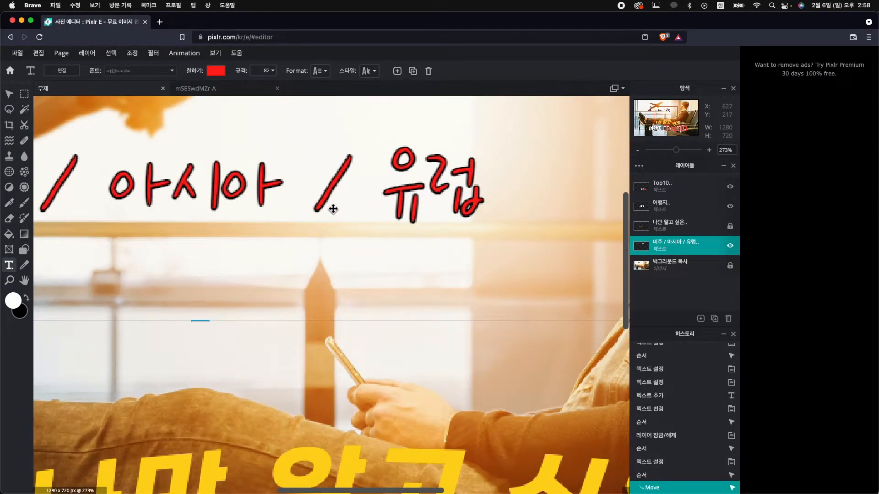
# Step: Nudge the "미주 / 아시아 / 유럽" text slightly further to the right below the airplane
pyautogui.scroll(-1, 334, 209)
pyautogui.scroll(1, 332, 208)
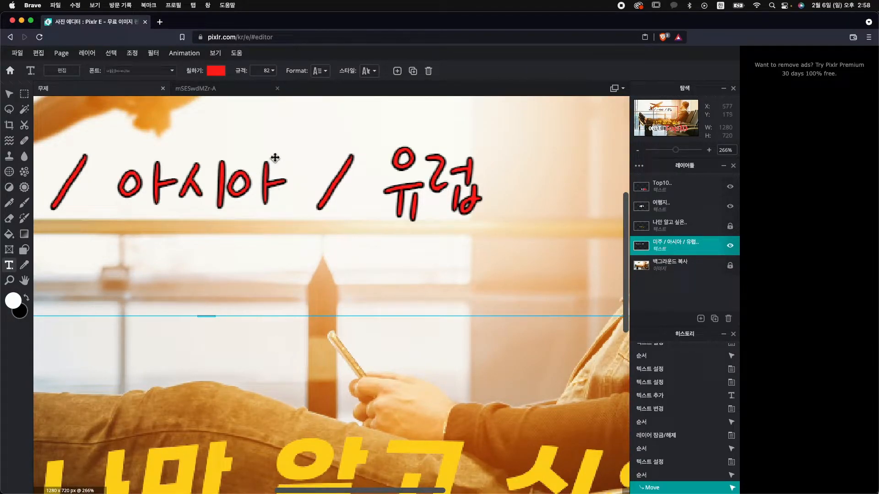
pyautogui.scroll(-3, 288, 196)
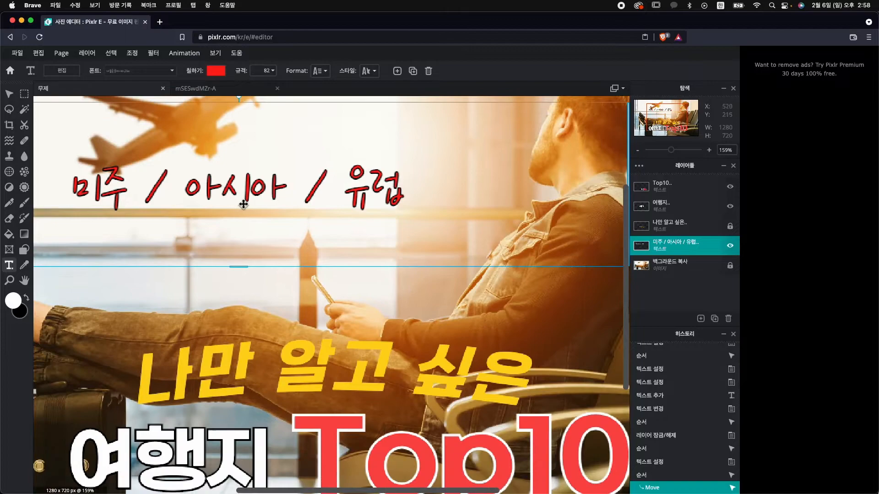
pyautogui.moveTo(241, 189); pyautogui.dragTo(246, 191)
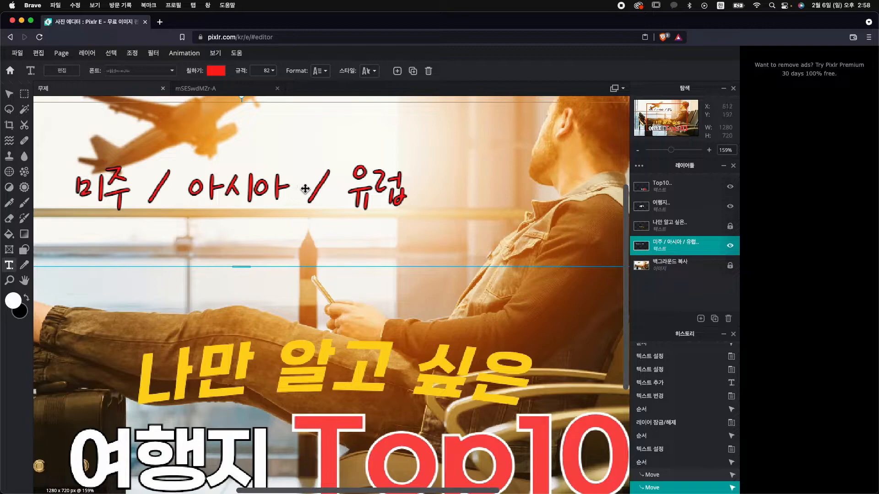
# Step: Try a light red #F17171 outline colour on the "미주 / 아시아 / 유럽" text
pyautogui.click(365, 71)
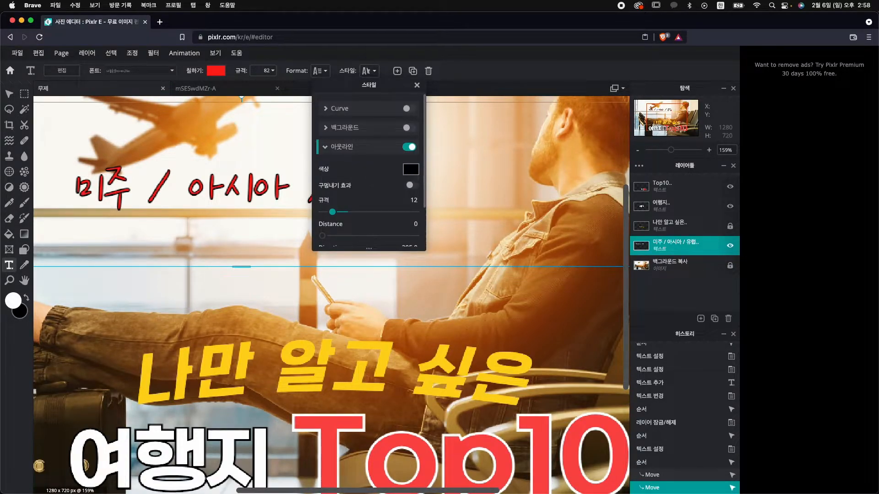
pyautogui.click(415, 173)
pyautogui.click(397, 216)
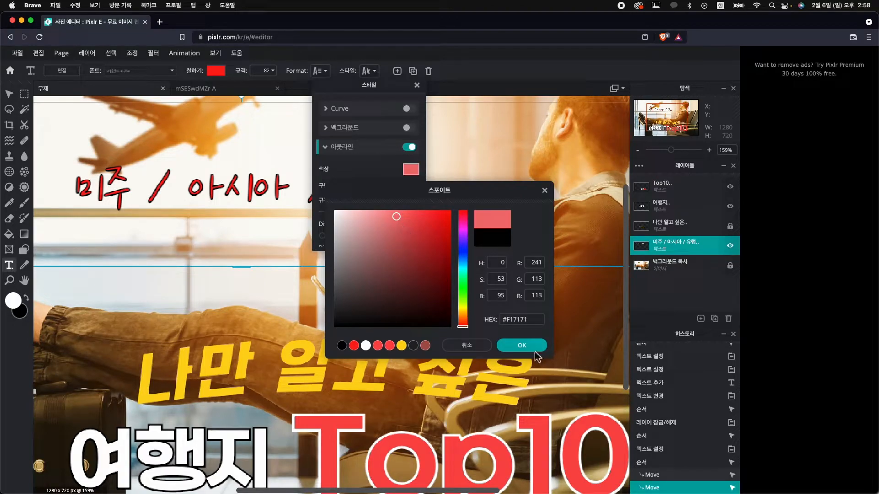
pyautogui.click(535, 351)
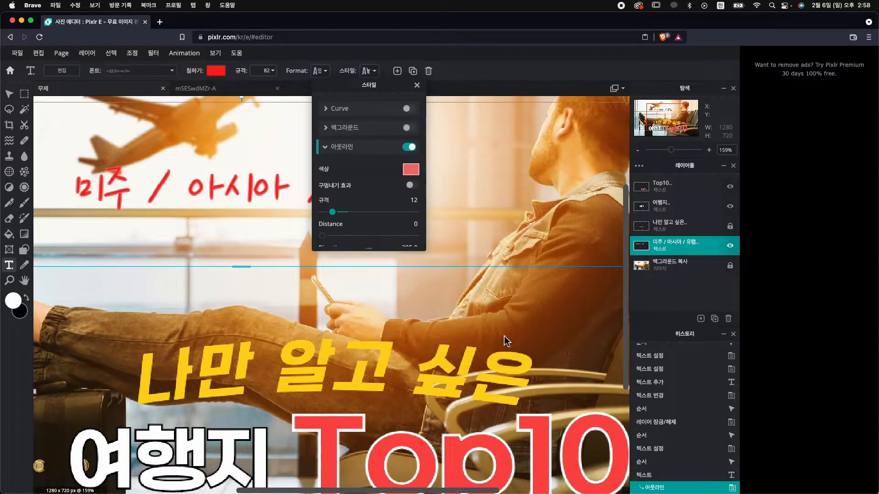
# Step: Set the outline colour of the "미주 / 아시아 / 유럽" text to near-black #0B0B0B
pyautogui.click(410, 170)
pyautogui.click(336, 323)
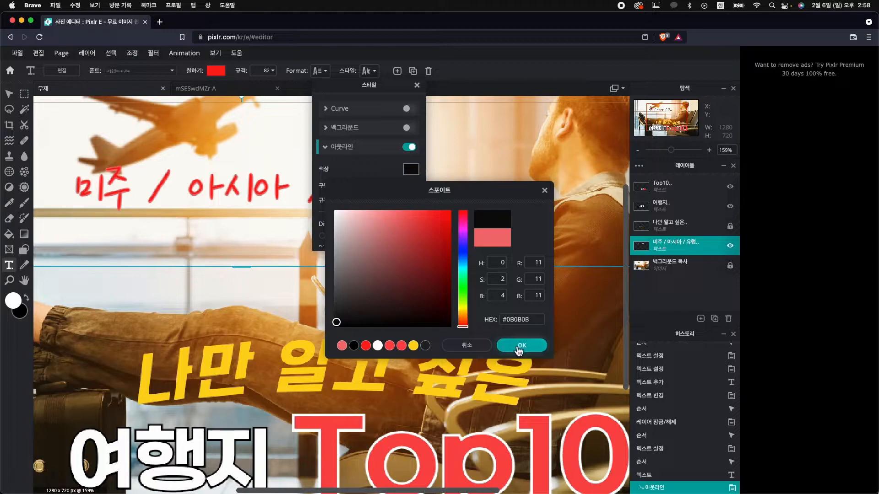
pyautogui.click(521, 345)
pyautogui.click(416, 85)
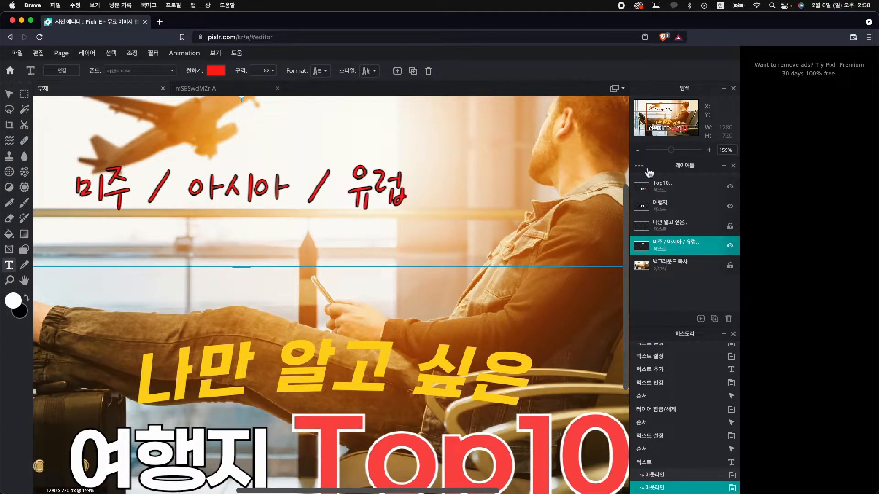
# Step: Add an empty layer directly above the "미주 / 아시아 / 유럽" text layer
pyautogui.click(731, 247)
pyautogui.click(731, 247)
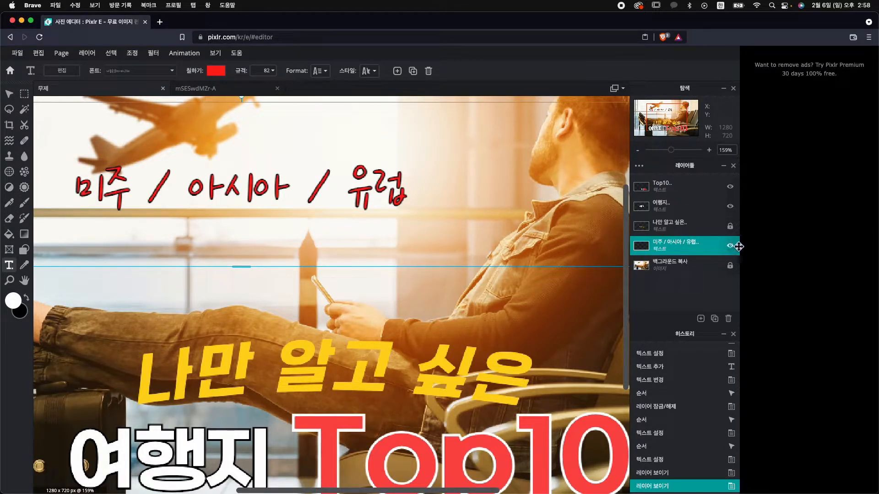
pyautogui.click(697, 247)
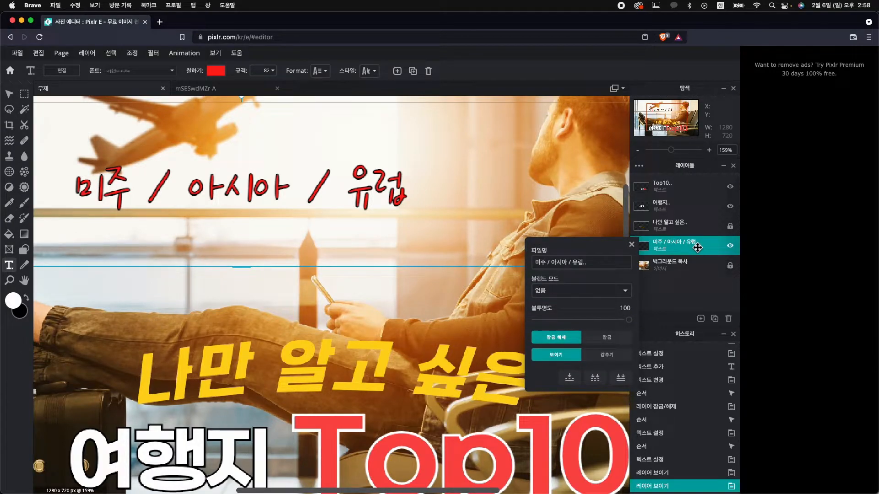
pyautogui.click(700, 319)
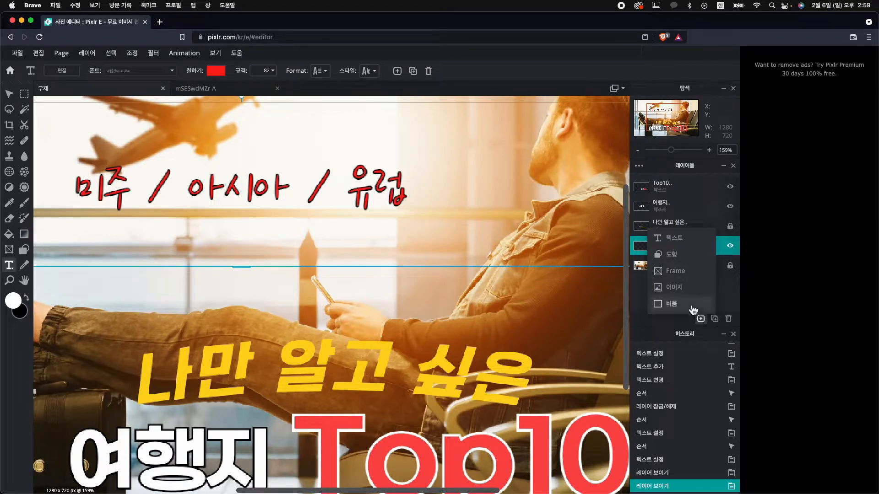
pyautogui.click(701, 319)
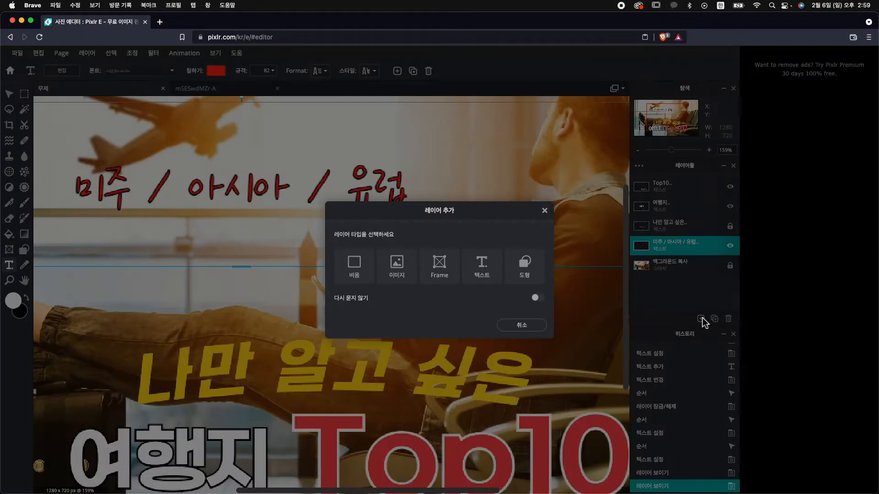
pyautogui.click(355, 267)
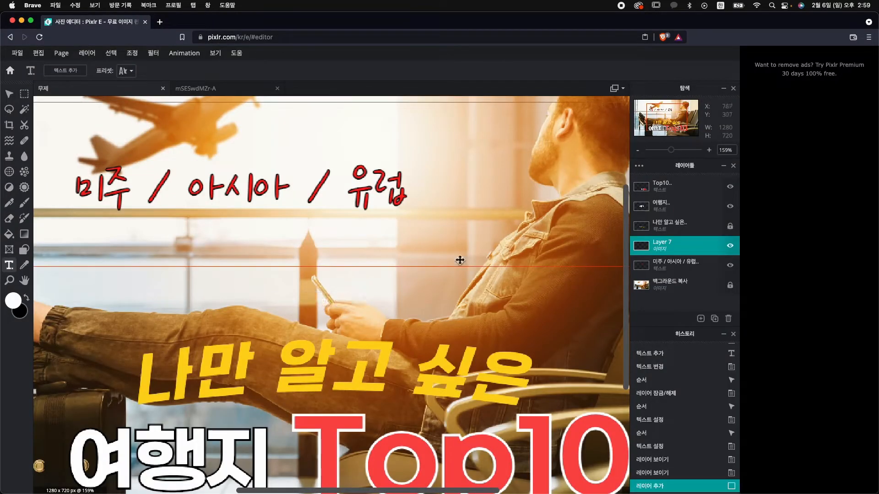
# Step: Merge the new empty layer down with the "미주 / 아시아 / 유럽" text layer and check it by toggling its visibility
pyautogui.click(669, 248)
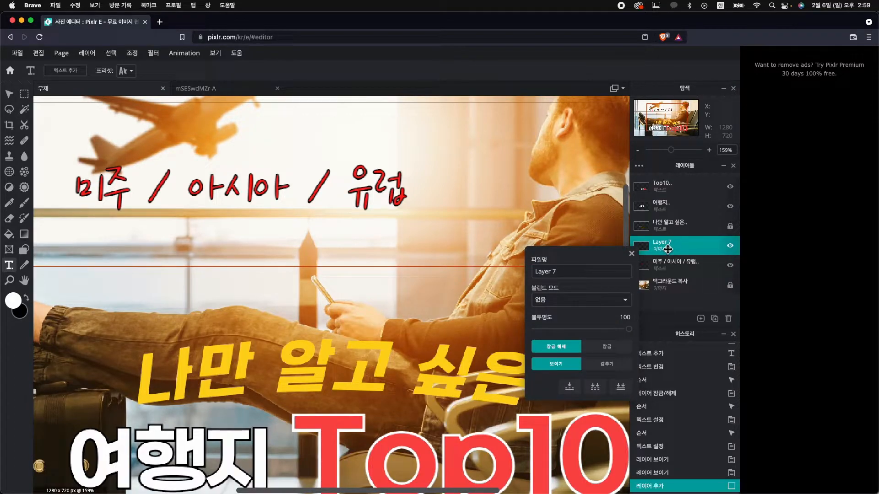
pyautogui.click(580, 390)
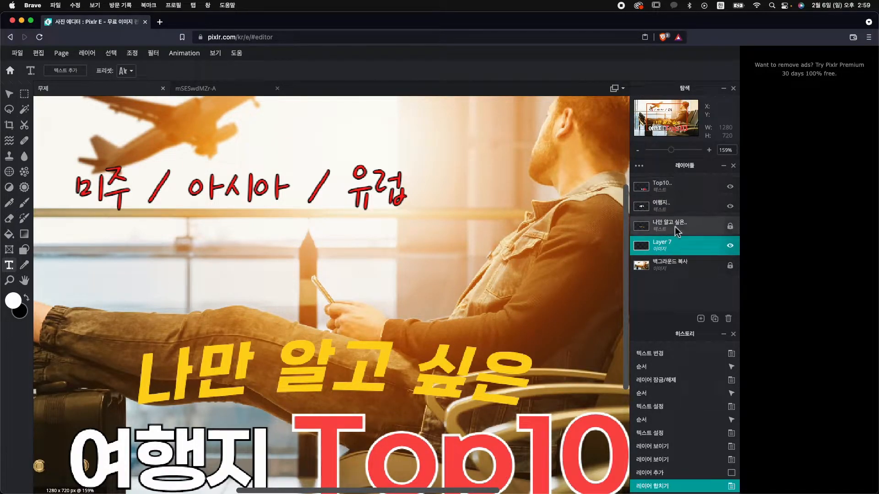
pyautogui.click(733, 248)
pyautogui.click(732, 248)
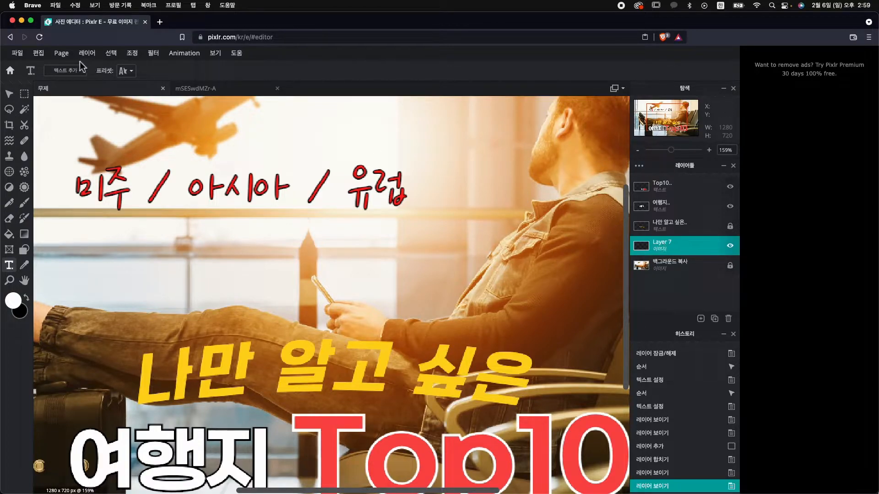
# Step: Apply an orange #FFB509 stroke of size 4 around the lettering on the merged subtitle layer
pyautogui.click(39, 53)
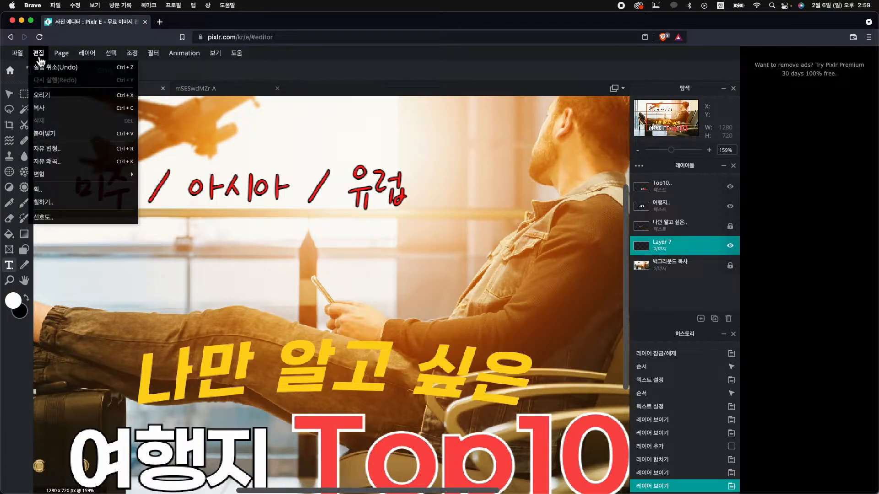
pyautogui.click(83, 195)
pyautogui.click(508, 231)
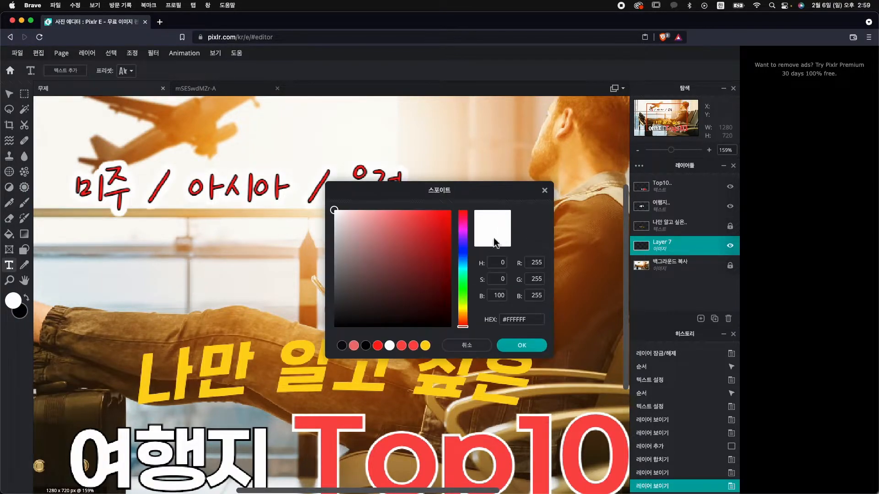
pyautogui.click(466, 314)
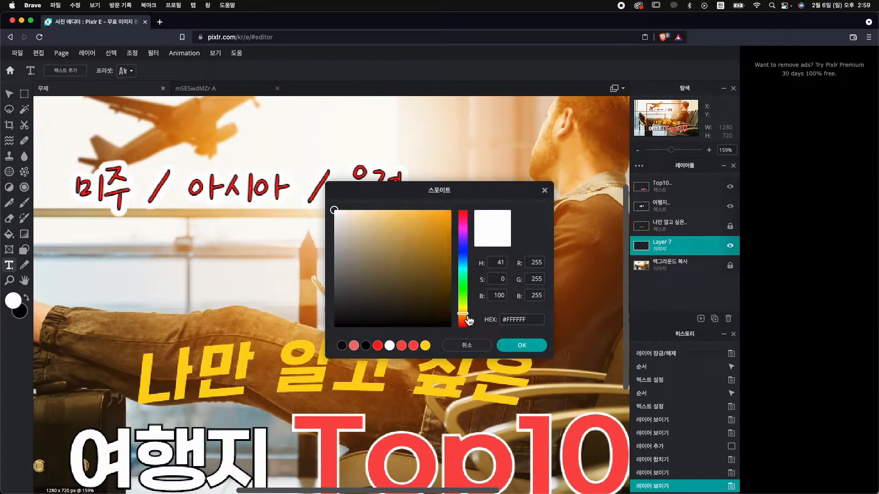
pyautogui.click(447, 210)
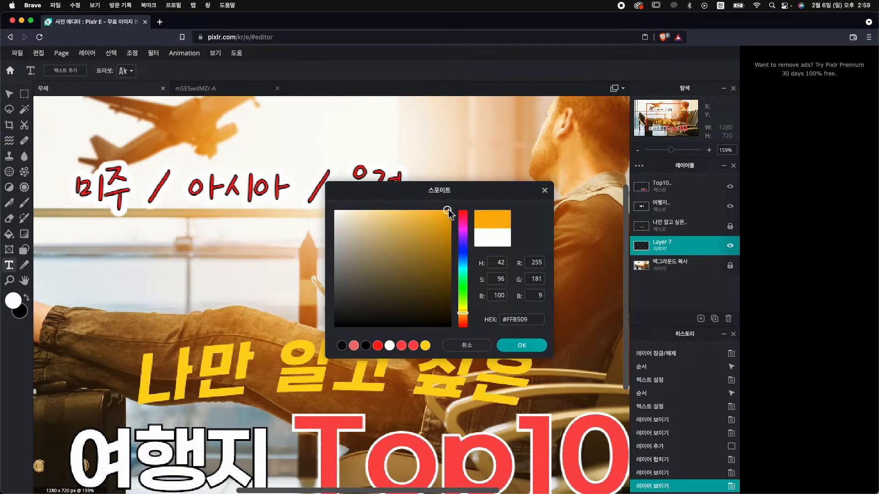
pyautogui.click(523, 346)
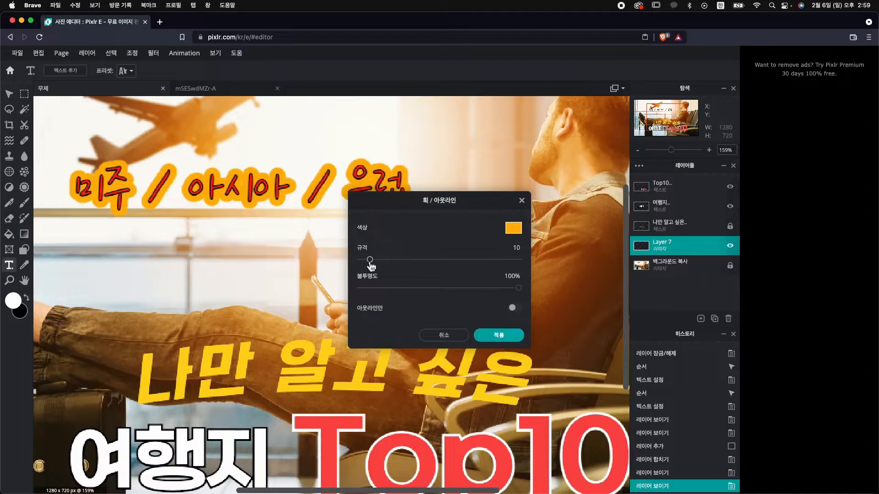
pyautogui.moveTo(369, 260); pyautogui.dragTo(365, 260)
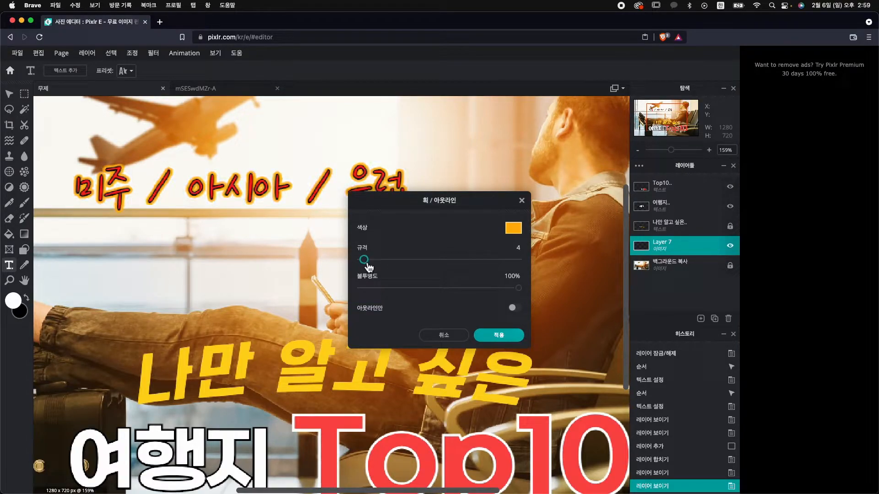
pyautogui.click(516, 311)
pyautogui.click(515, 311)
pyautogui.click(500, 336)
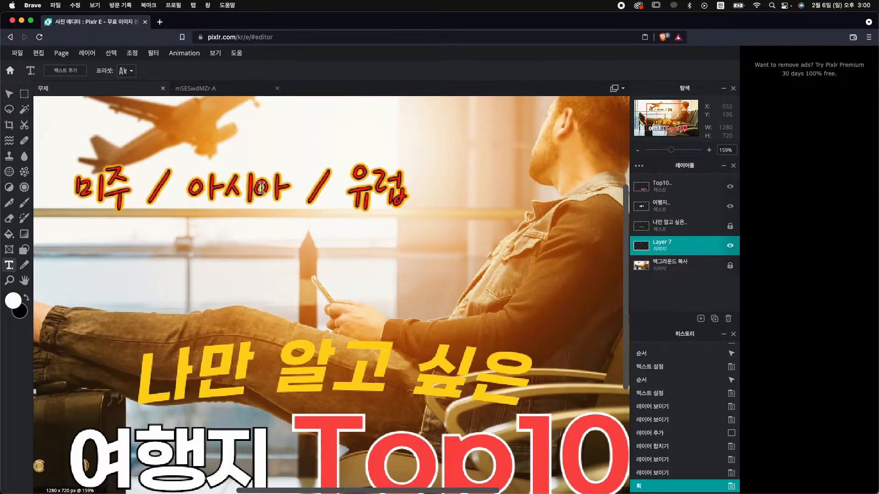
# Step: View the whole thumbnail and compare it with the merged subtitle layer hidden and shown
pyautogui.press('super+0')
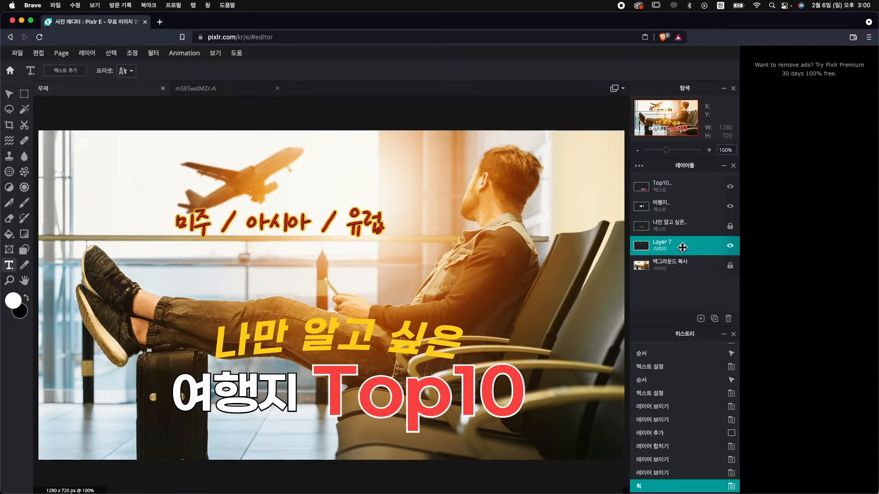
pyautogui.click(731, 246)
pyautogui.click(730, 246)
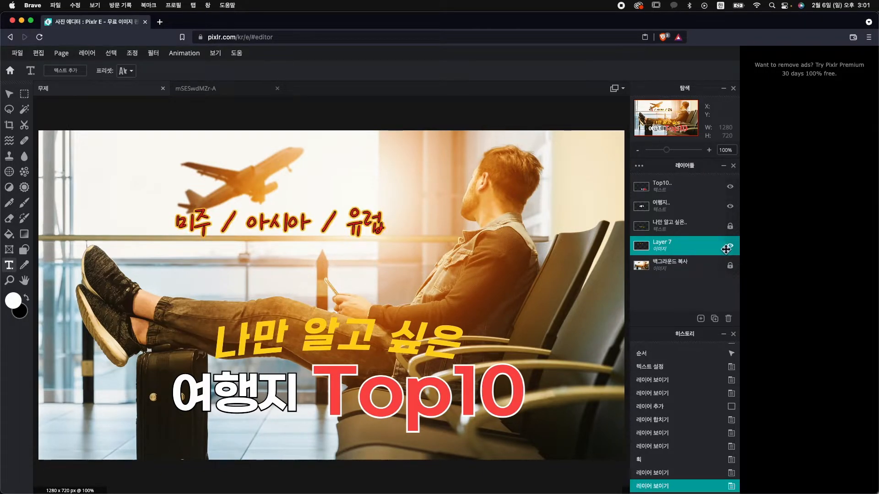
pyautogui.click(730, 246)
pyautogui.click(730, 245)
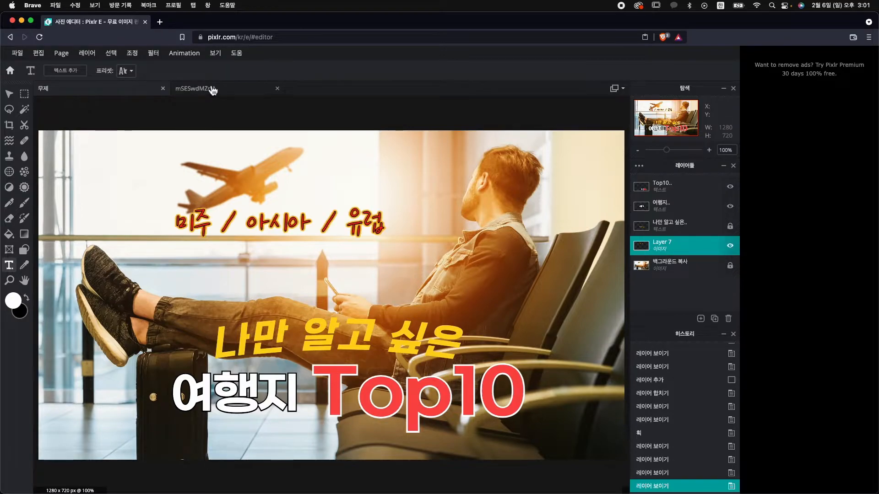
# Step: Set the subtitle layer's brightness to 14 and raise its contrast
pyautogui.click(134, 55)
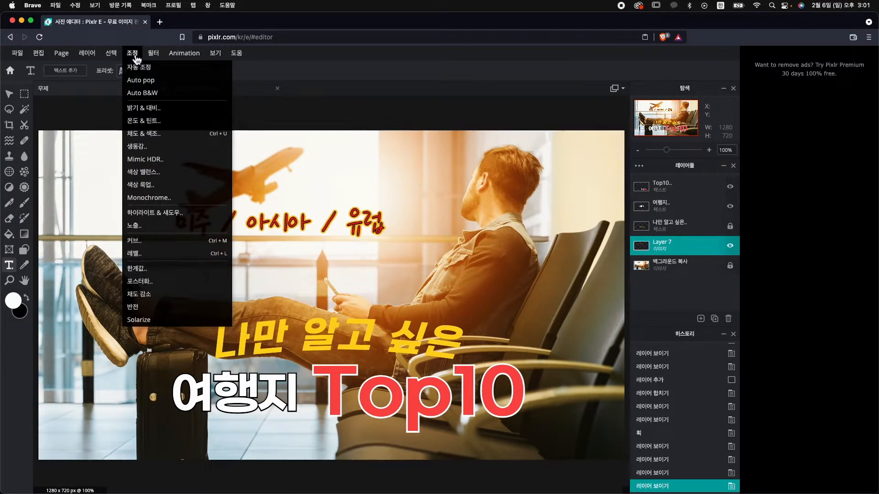
pyautogui.click(156, 110)
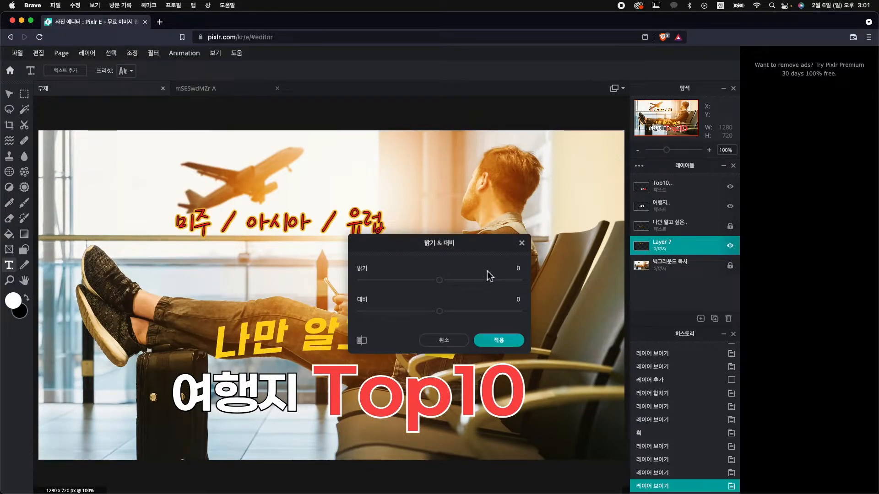
pyautogui.moveTo(497, 253); pyautogui.dragTo(504, 252)
pyautogui.moveTo(478, 289); pyautogui.dragTo(497, 289)
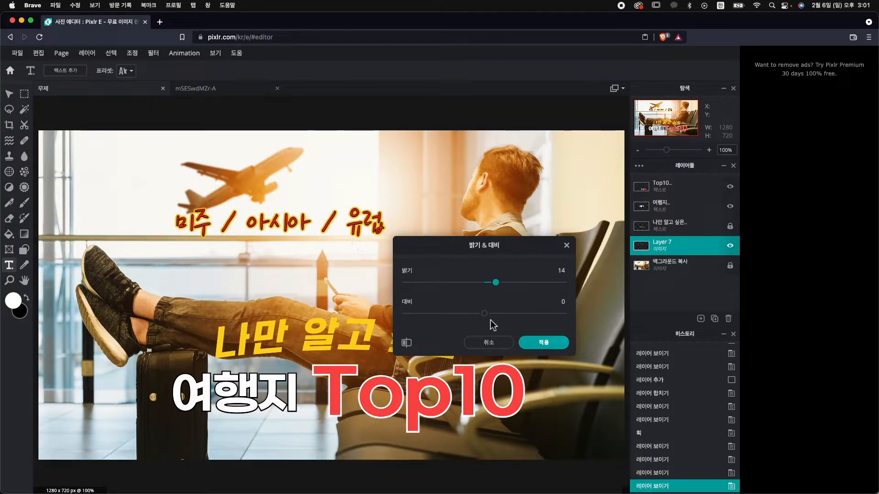
pyautogui.moveTo(486, 319); pyautogui.dragTo(513, 323)
pyautogui.click(552, 344)
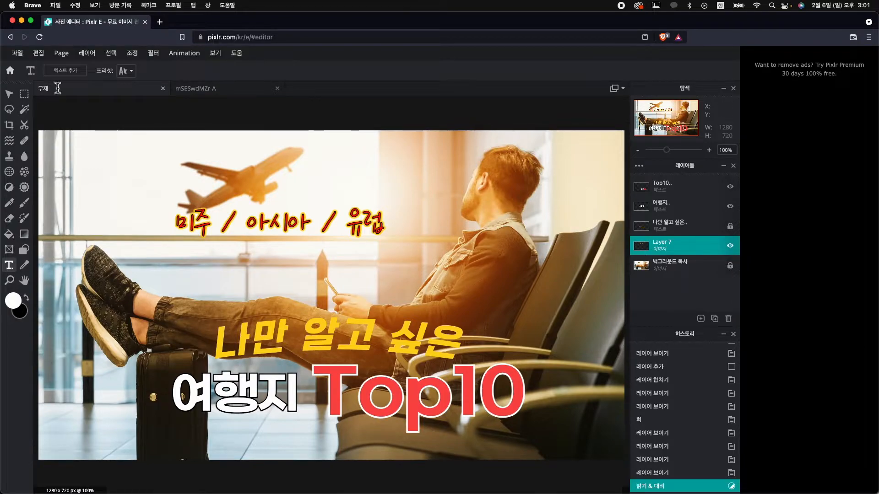
# Step: Shrink the subtitle layer to 1061 x 406 and place it just below the airplane at X -67, Y -5
pyautogui.click(13, 96)
pyautogui.moveTo(360, 231); pyautogui.dragTo(336, 235)
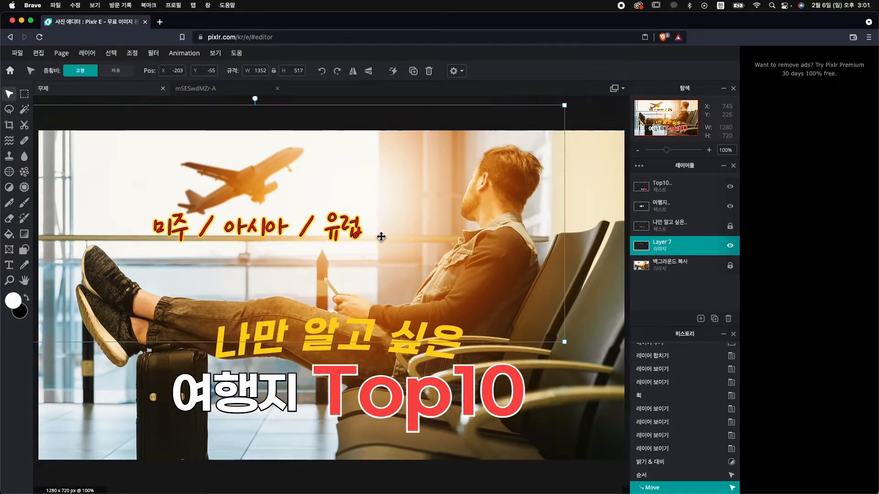
pyautogui.moveTo(564, 343); pyautogui.dragTo(432, 293)
pyautogui.moveTo(267, 204); pyautogui.dragTo(329, 227)
pyautogui.scroll(-1, 398, 251)
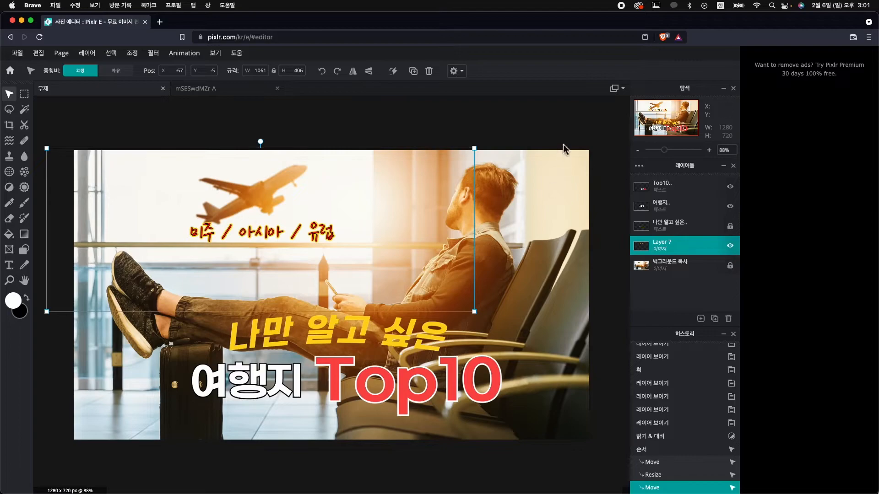
# Step: Unlock the yellow "나만 알고 싶은" text layer and select it
pyautogui.click(520, 254)
pyautogui.click(321, 321)
pyautogui.click(302, 325)
pyautogui.click(297, 339)
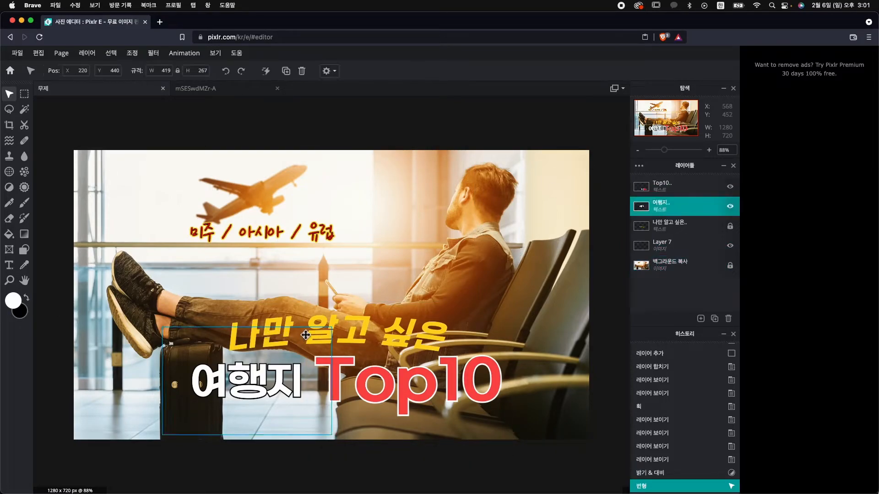
pyautogui.click(312, 320)
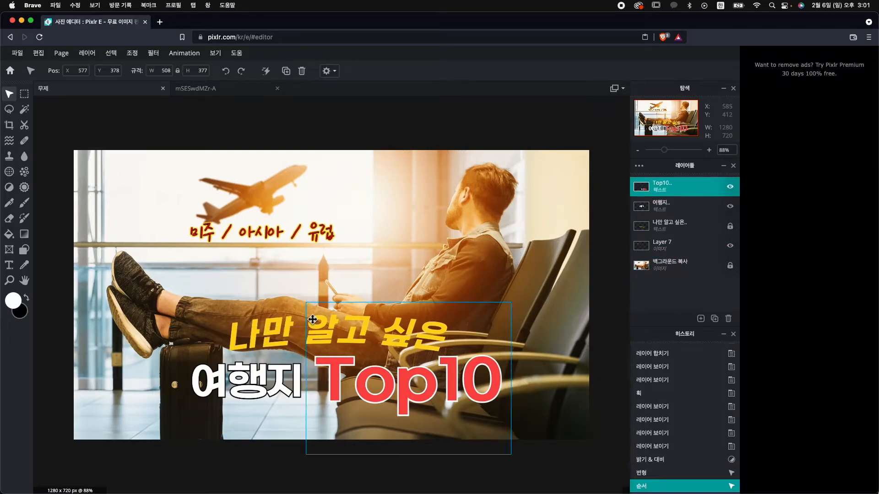
pyautogui.click(731, 226)
pyautogui.click(708, 232)
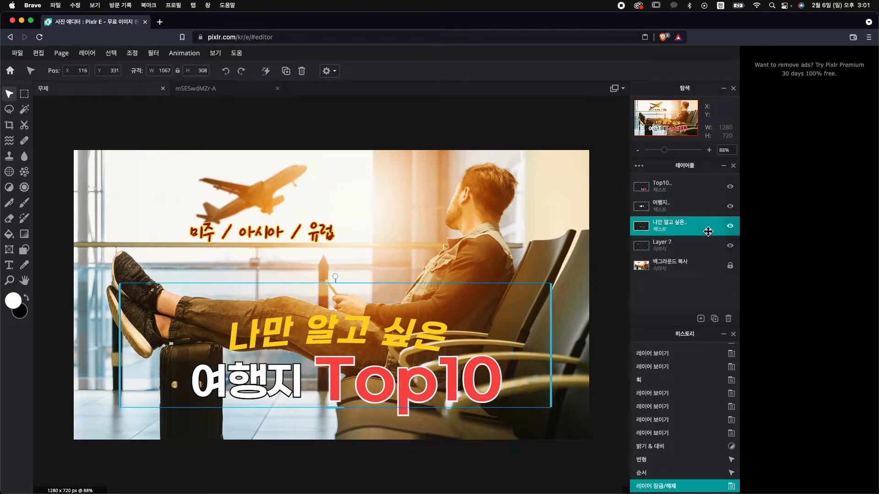
# Step: Give the yellow "나만 알고 싶은" text a black outline of size 14
pyautogui.click(9, 265)
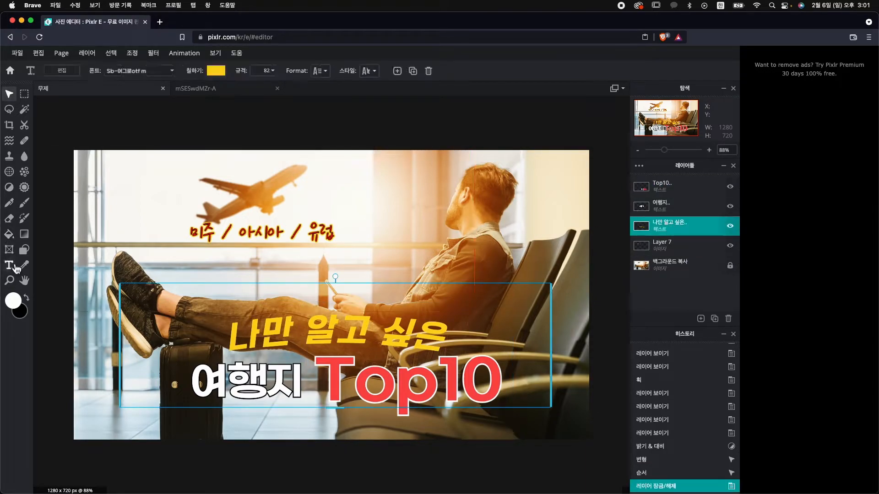
pyautogui.click(369, 71)
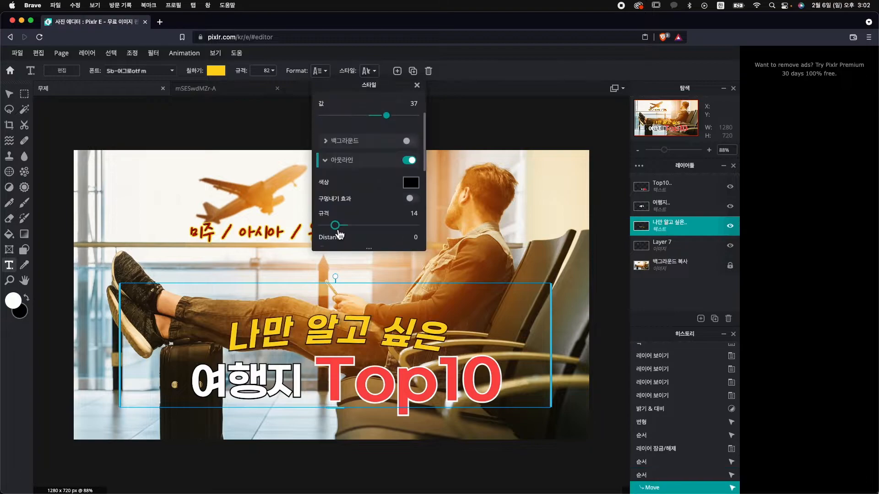
pyautogui.click(338, 232)
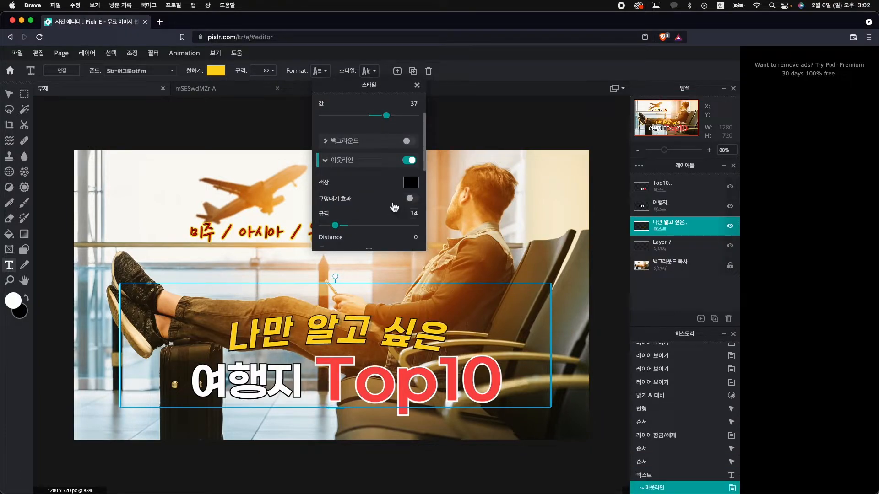
pyautogui.click(417, 85)
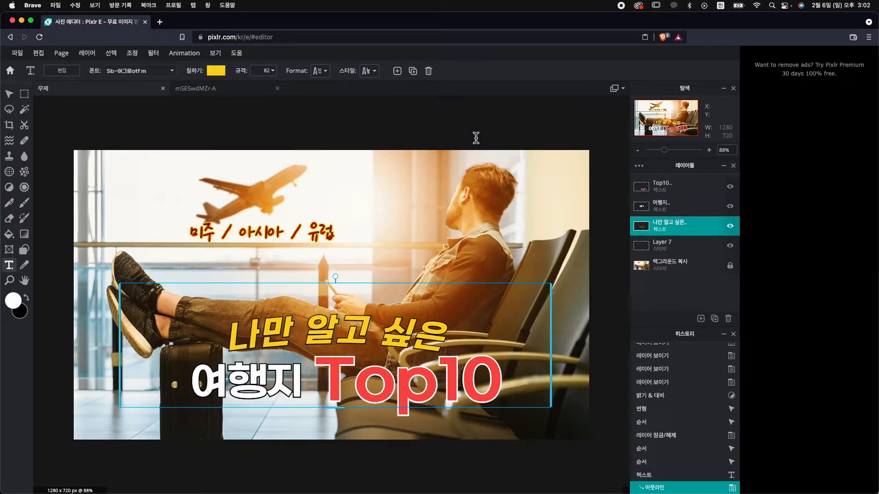
pyautogui.click(497, 125)
pyautogui.press('v')
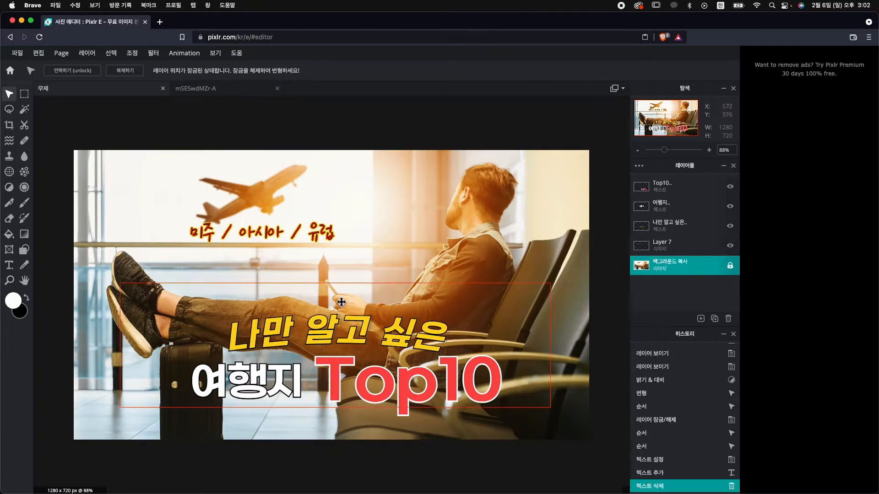
# Step: Select the three title text layers together and move them slightly left and down on the photo
pyautogui.moveTo(540, 466); pyautogui.dragTo(152, 311)
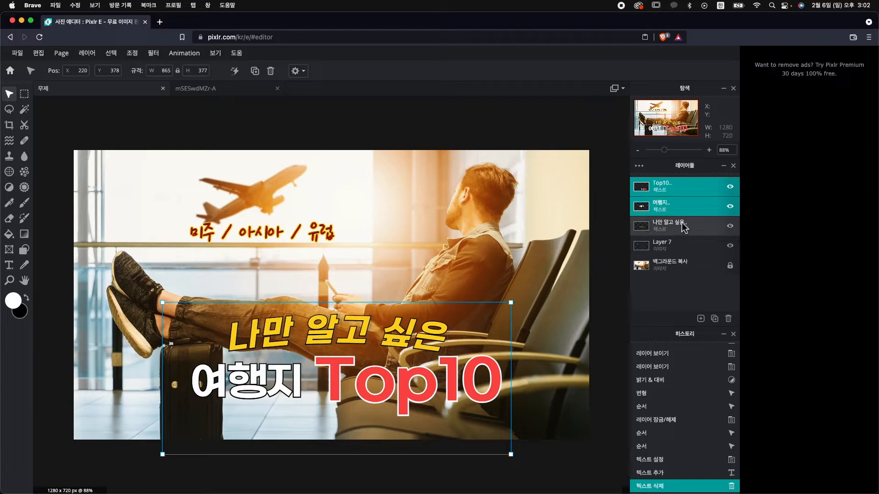
pyautogui.keyDown('super'); pyautogui.click(694, 205); pyautogui.keyUp('super')
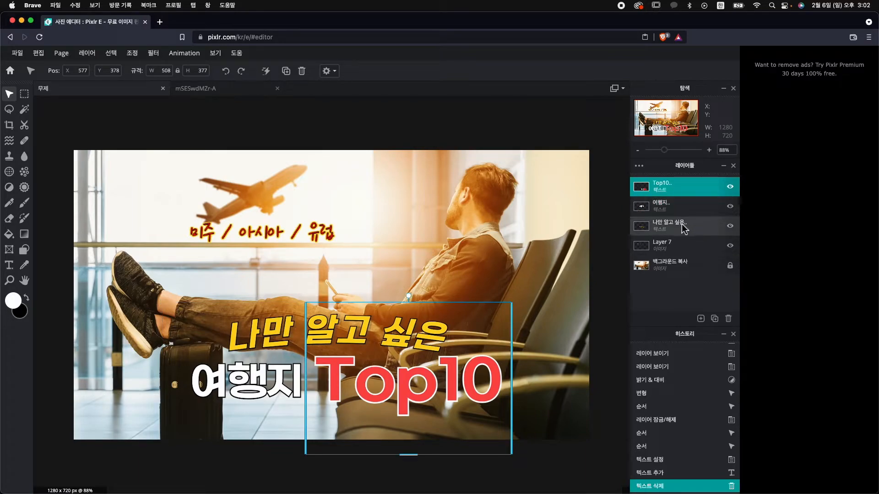
pyautogui.keyDown('super'); pyautogui.click(688, 208); pyautogui.keyUp('super')
pyautogui.keyDown('super'); pyautogui.click(690, 227); pyautogui.keyUp('super')
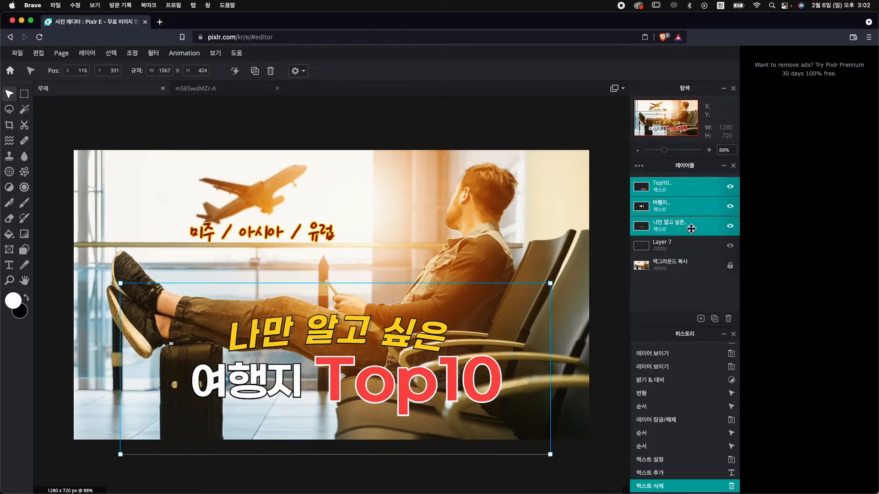
pyautogui.moveTo(435, 349)
pyautogui.mouseDown()
pyautogui.moveTo(439, 361)
pyautogui.moveTo(425, 355)
pyautogui.mouseUp()
pyautogui.click(522, 474)
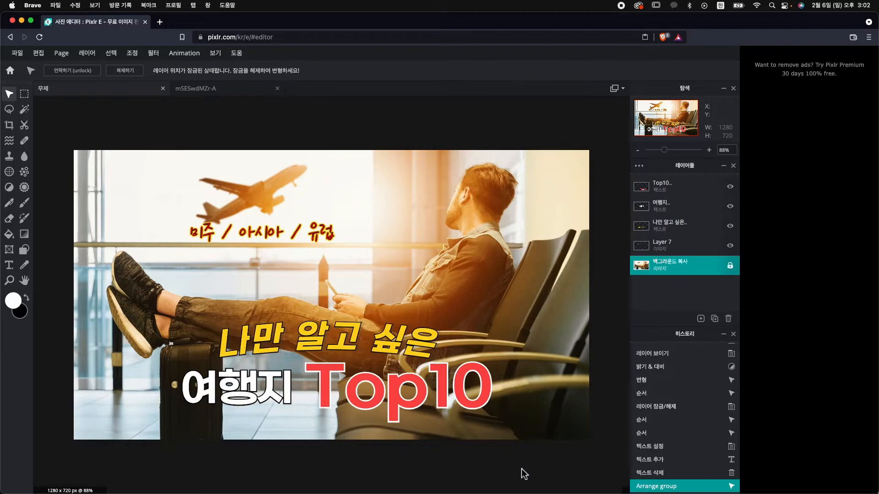
# Step: Add an empty layer directly above the background photo and choose the blue-orange-blue preset for the Gradient tool
pyautogui.click(701, 319)
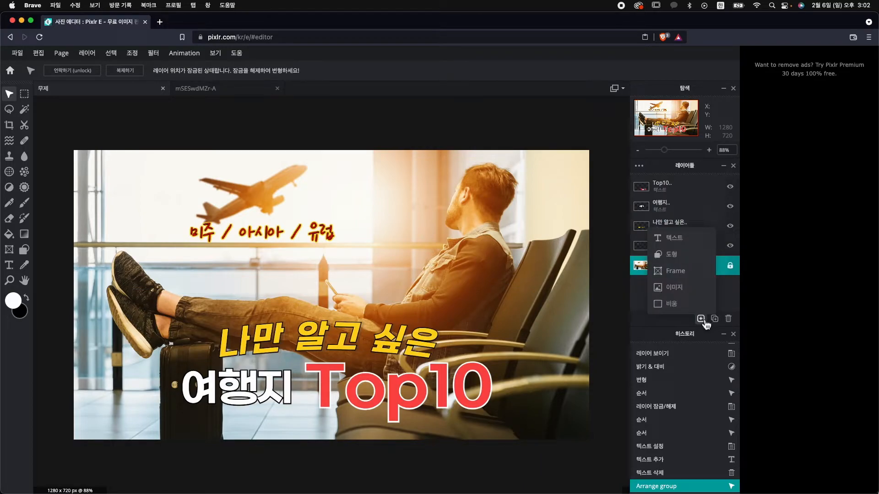
pyautogui.click(689, 307)
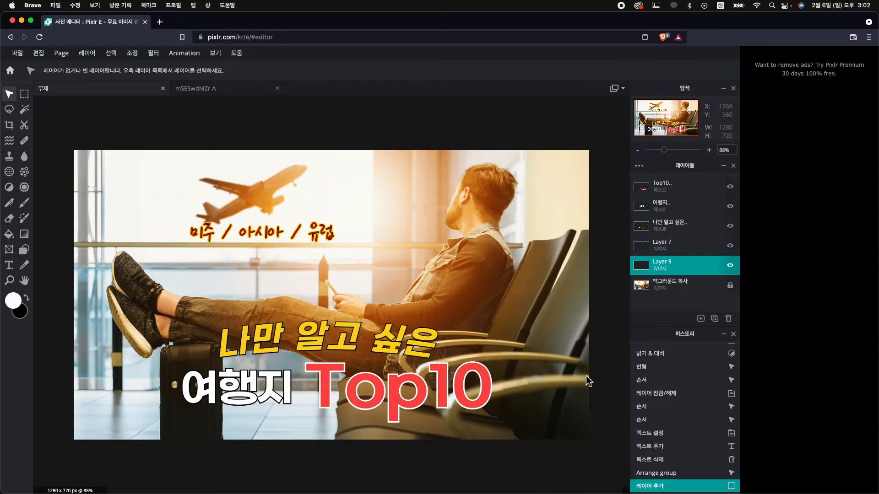
pyautogui.click(25, 234)
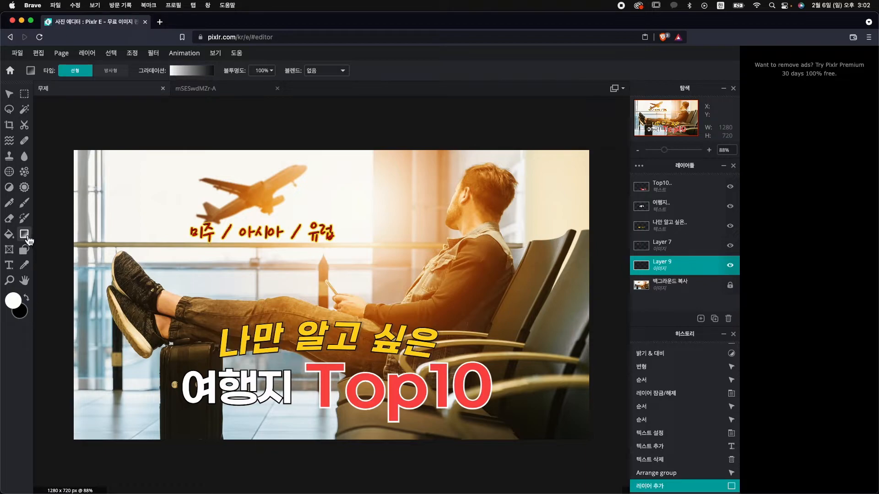
pyautogui.click(191, 72)
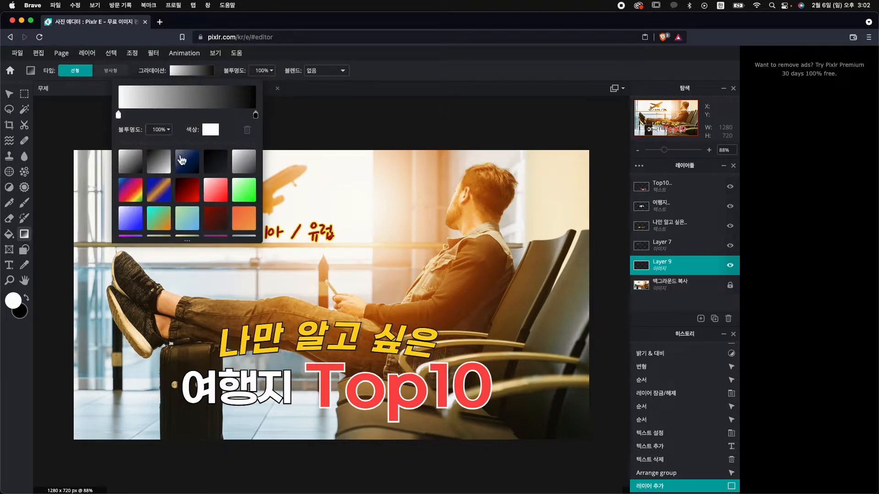
pyautogui.click(144, 195)
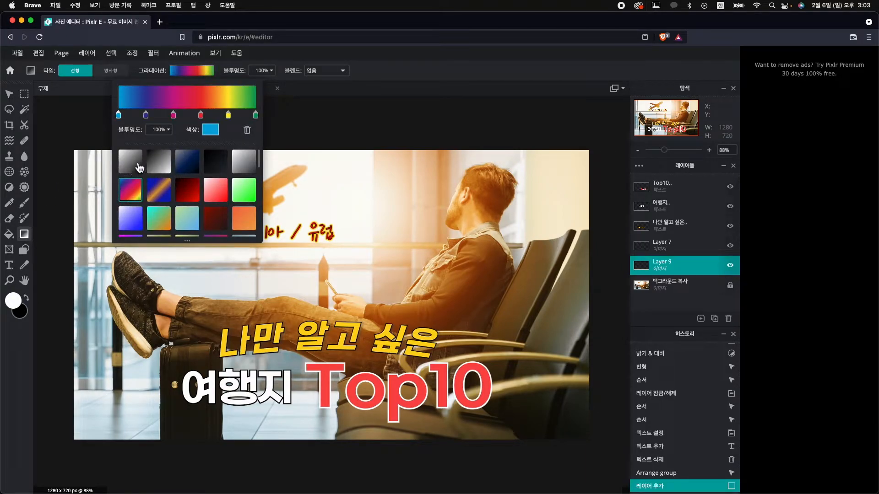
pyautogui.click(138, 166)
pyautogui.click(159, 191)
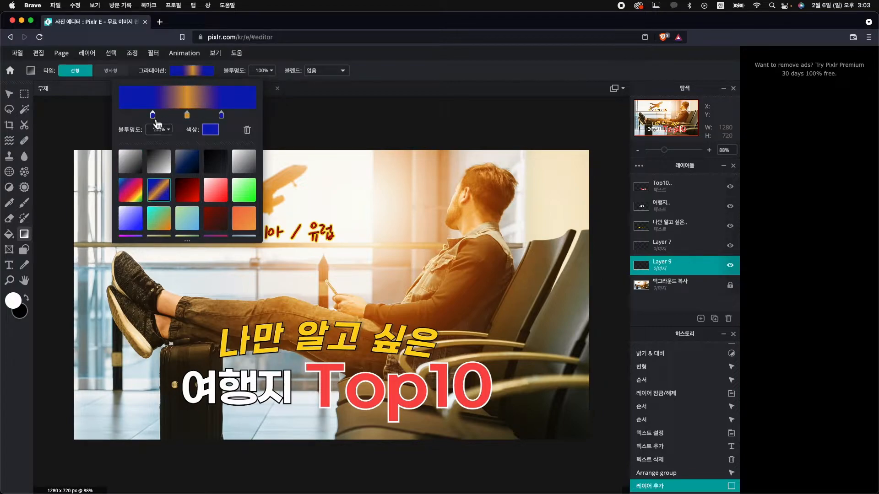
# Step: Remove the orange middle stop from the gradient and move the two blue stops to its outer ends
pyautogui.moveTo(153, 114); pyautogui.dragTo(133, 115)
pyautogui.moveTo(187, 114); pyautogui.dragTo(181, 114)
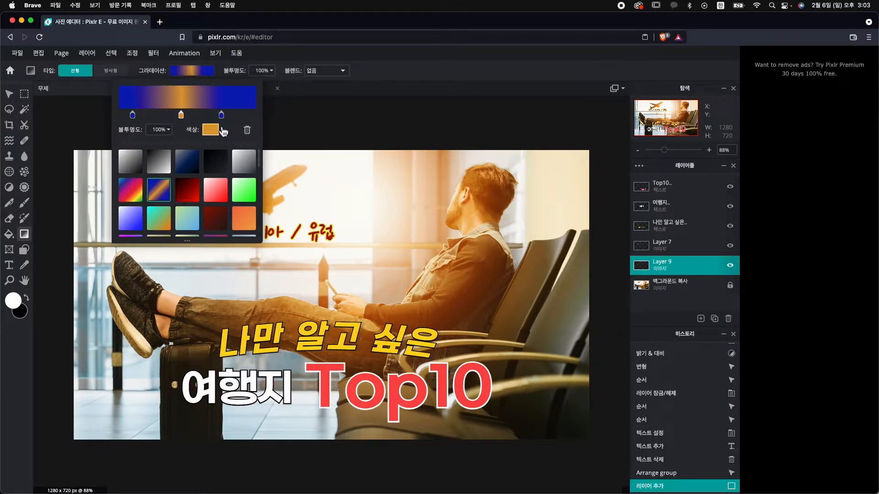
pyautogui.click(247, 130)
pyautogui.moveTo(222, 115); pyautogui.dragTo(274, 118)
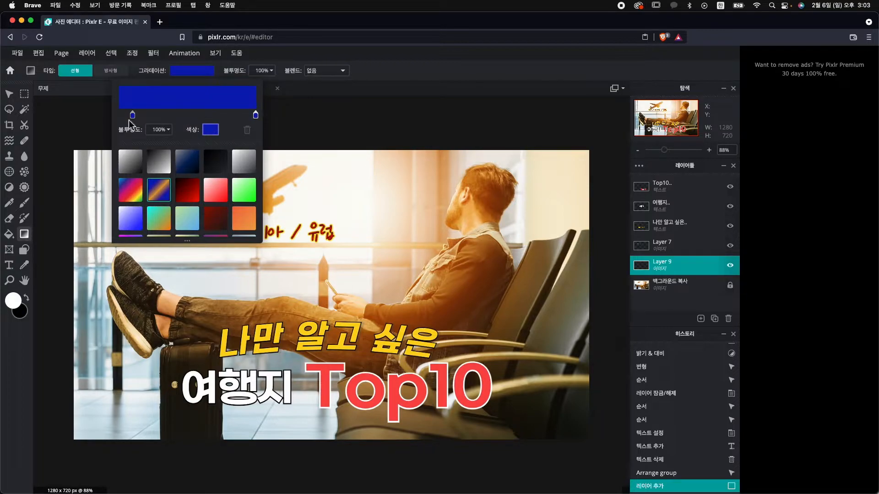
pyautogui.moveTo(132, 115); pyautogui.dragTo(105, 121)
# Step: Set both gradient stops to black and lower the end stop's opacity to 0%
pyautogui.click(211, 130)
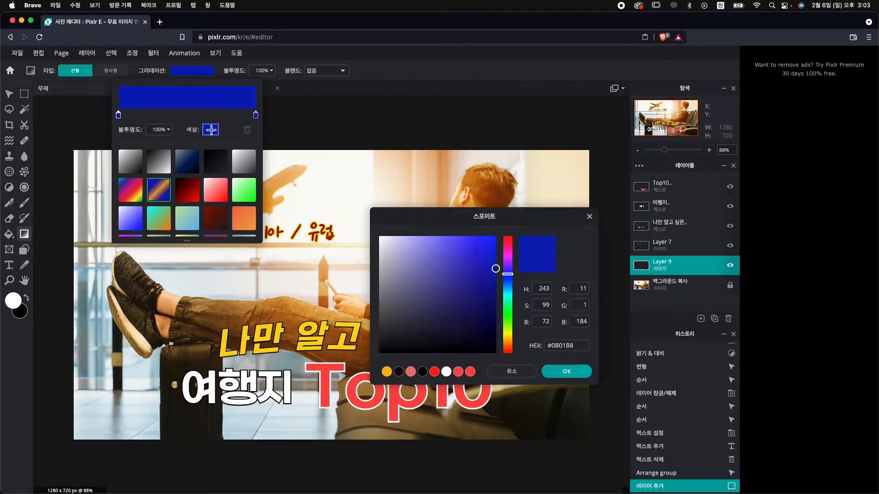
pyautogui.click(403, 368)
pyautogui.click(572, 370)
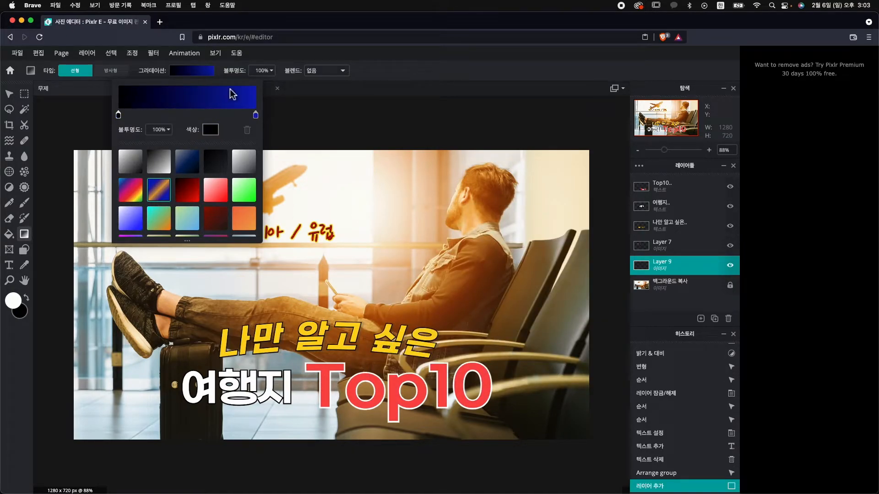
pyautogui.click(257, 116)
pyautogui.click(211, 130)
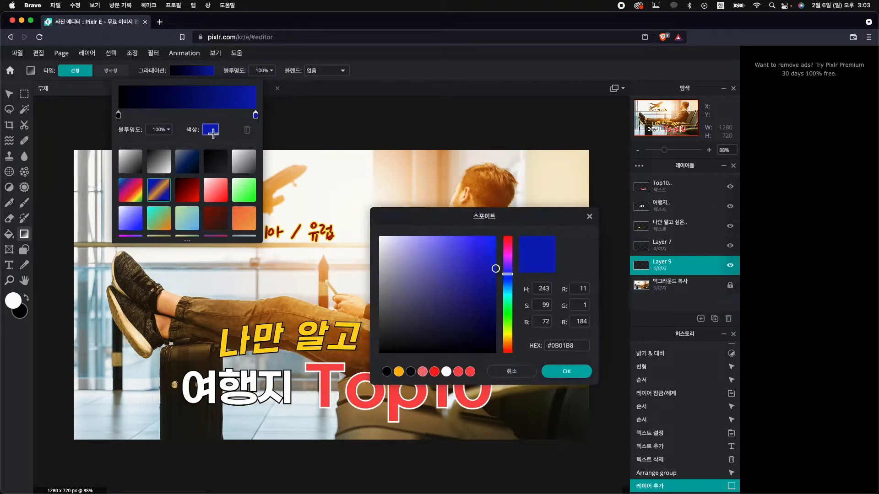
pyautogui.click(379, 351)
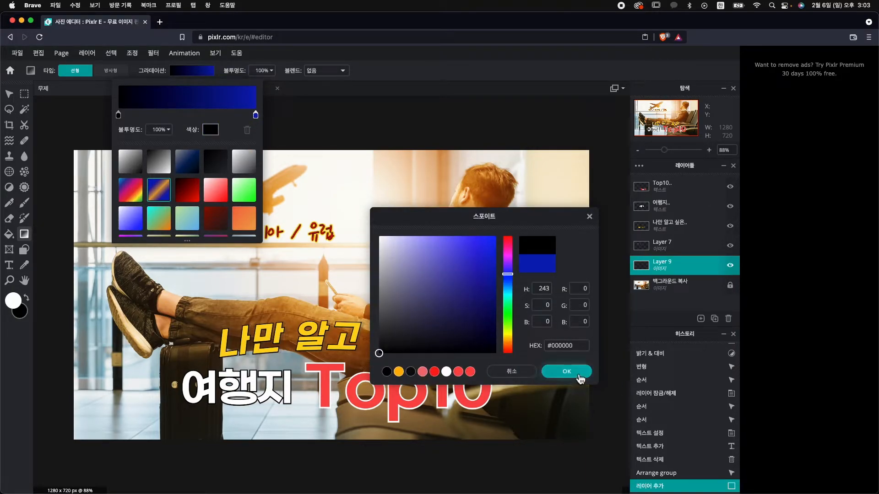
pyautogui.click(574, 372)
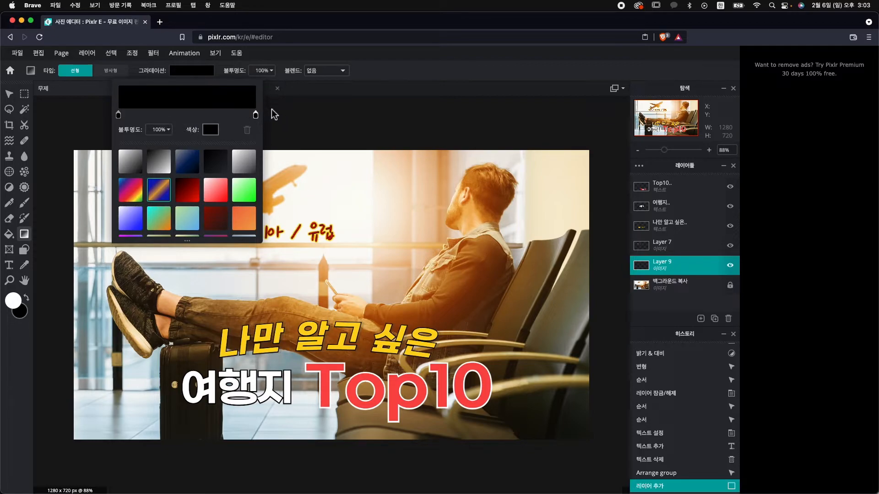
pyautogui.click(161, 130)
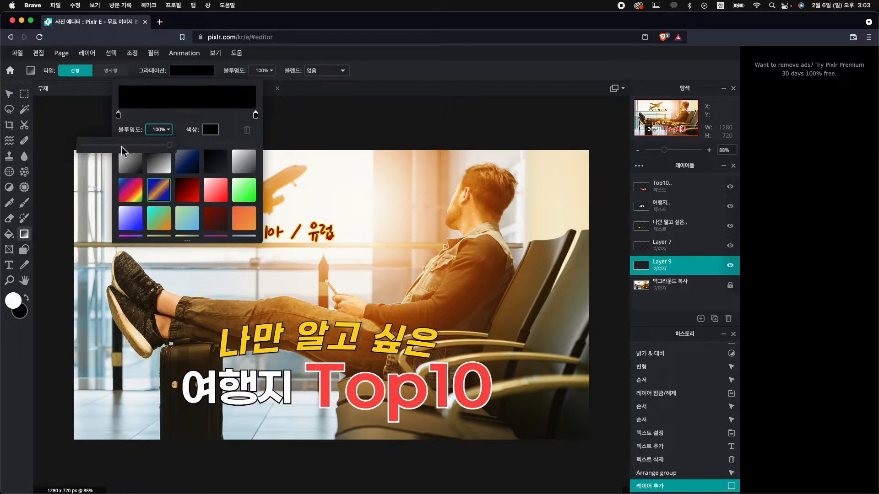
pyautogui.moveTo(122, 145); pyautogui.dragTo(80, 147)
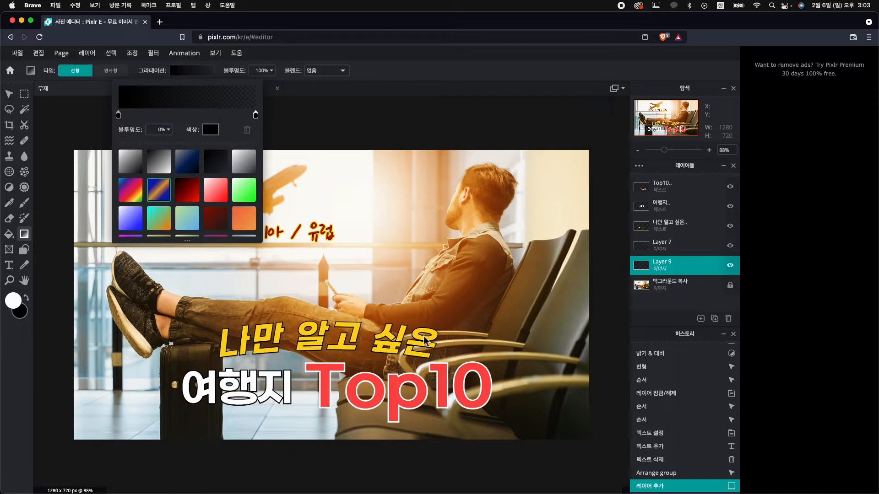
# Step: Draw several black-to-transparent gradients on the empty layer, fading up from the photo's bottom edge and in from its right side
pyautogui.click(679, 265)
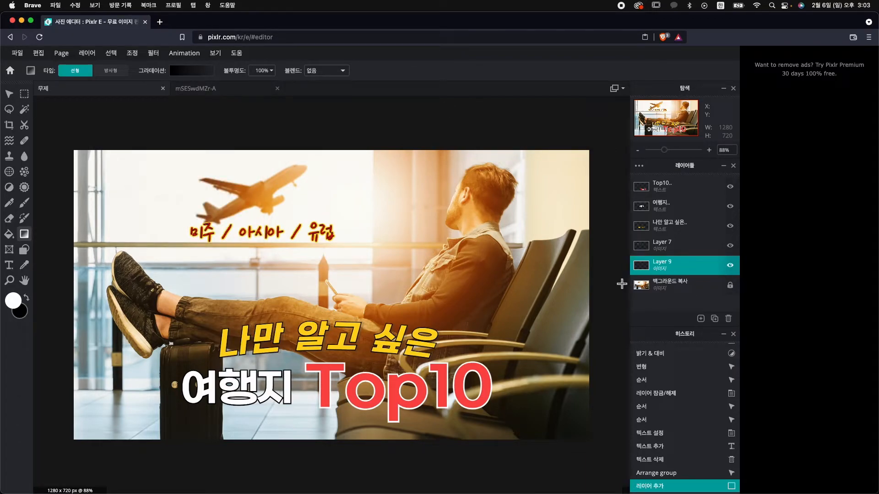
pyautogui.moveTo(333, 451); pyautogui.dragTo(332, 329)
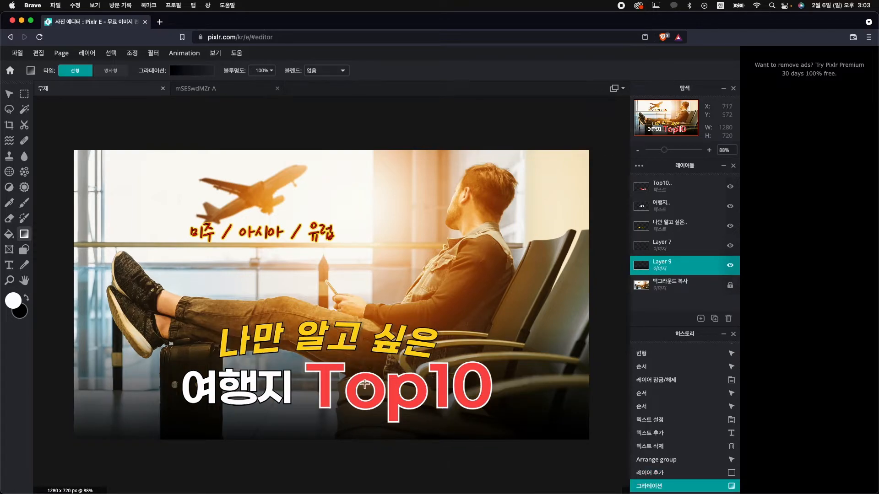
pyautogui.moveTo(341, 428); pyautogui.dragTo(345, 270)
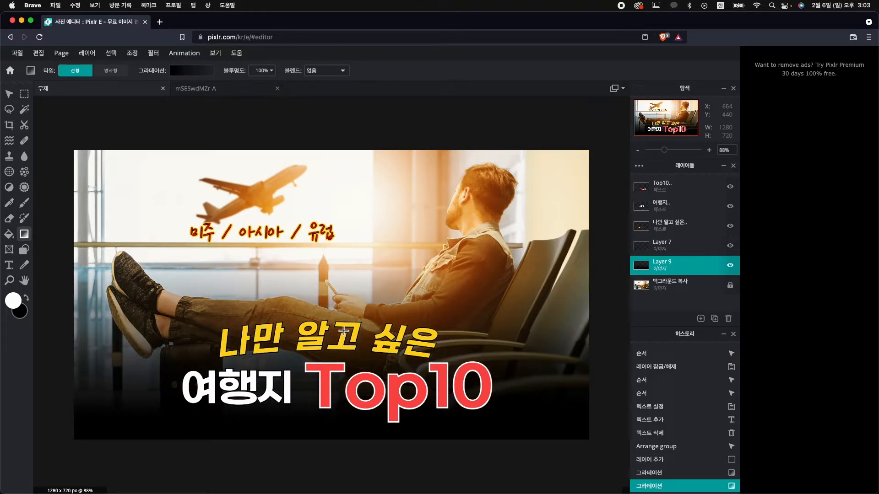
pyautogui.moveTo(344, 486); pyautogui.dragTo(343, 378)
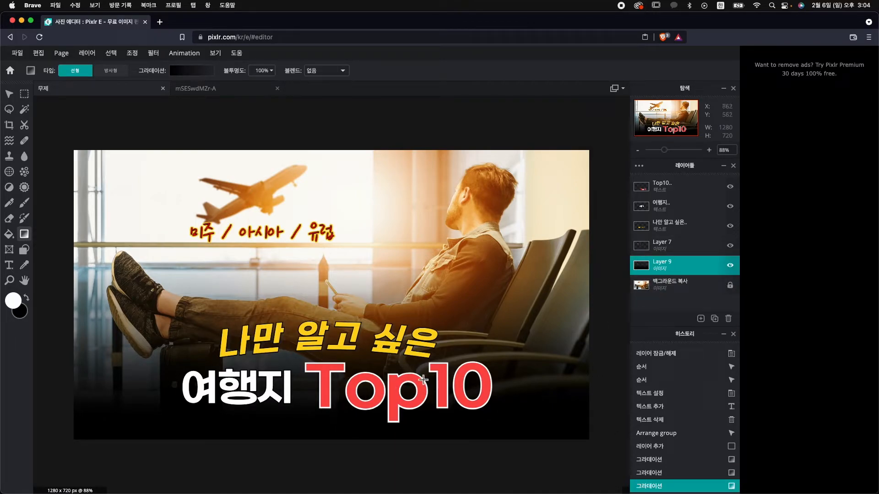
pyautogui.moveTo(440, 313); pyautogui.dragTo(489, 330)
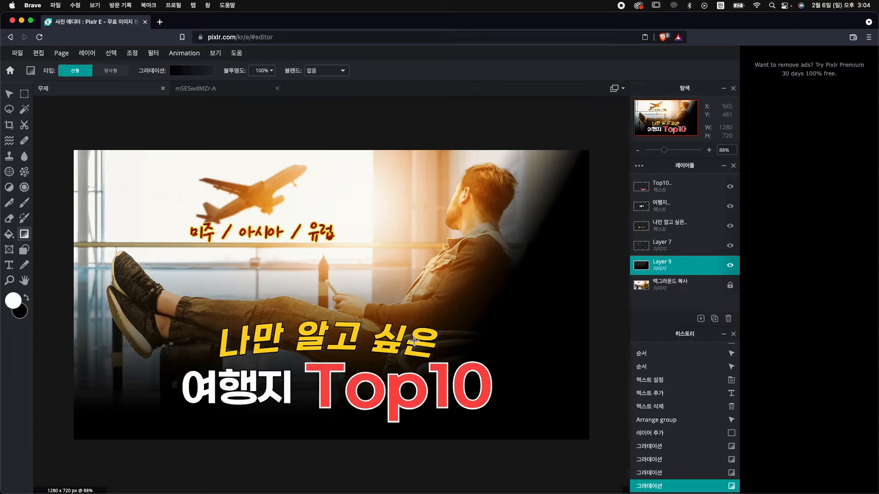
# Step: Set the eraser to a 130 px brush with 30% opacity and 46% flow
pyautogui.click(15, 223)
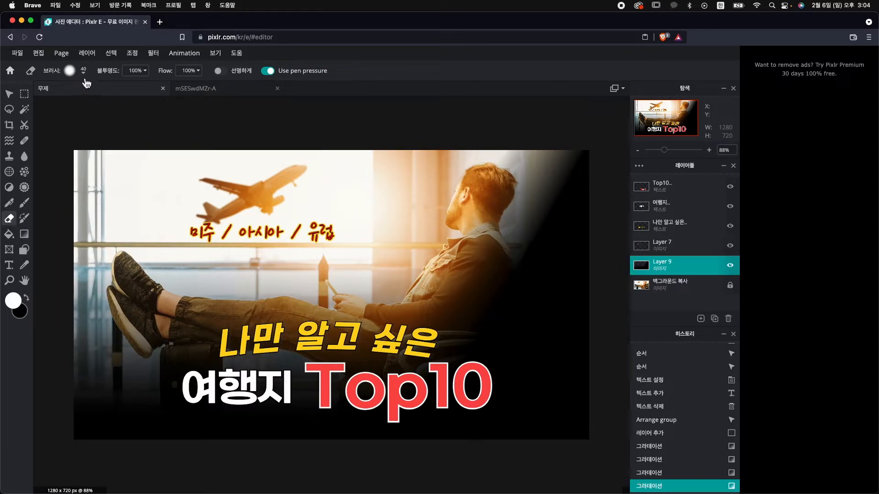
pyautogui.click(87, 73)
pyautogui.moveTo(84, 103); pyautogui.dragTo(108, 103)
pyautogui.click(392, 212)
pyautogui.click(136, 70)
pyautogui.moveTo(147, 86); pyautogui.dragTo(87, 86)
pyautogui.click(189, 70)
pyautogui.moveTo(201, 86); pyautogui.dragTo(153, 86)
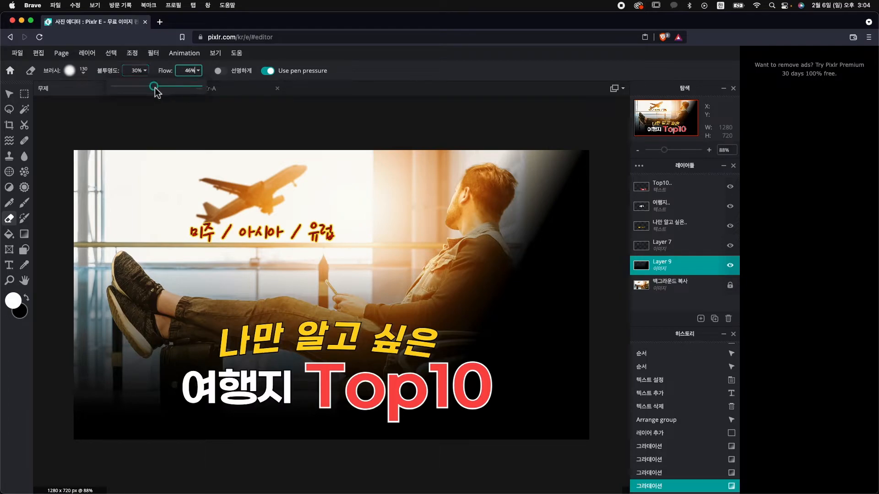
# Step: Enlarge the eraser brush to 520 px and soften the black gradient over the photo's right side and around the title
pyautogui.click(82, 73)
pyautogui.click(83, 74)
pyautogui.click(83, 75)
pyautogui.moveTo(108, 104); pyautogui.dragTo(133, 103)
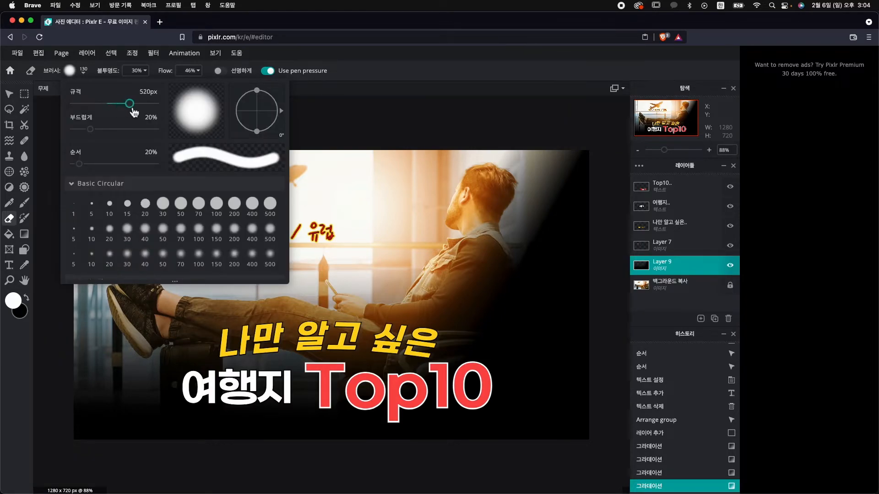
pyautogui.click(530, 114)
pyautogui.moveTo(530, 114)
pyautogui.mouseDown()
pyautogui.moveTo(413, 221)
pyautogui.moveTo(498, 243)
pyautogui.moveTo(525, 215)
pyautogui.moveTo(487, 277)
pyautogui.moveTo(514, 298)
pyautogui.mouseUp()
pyautogui.moveTo(126, 343); pyautogui.dragTo(520, 343)
pyautogui.moveTo(539, 314)
pyautogui.mouseDown()
pyautogui.moveTo(235, 421)
pyautogui.moveTo(143, 365)
pyautogui.mouseUp()
pyautogui.moveTo(447, 416)
pyautogui.mouseDown()
pyautogui.moveTo(581, 363)
pyautogui.moveTo(534, 427)
pyautogui.moveTo(421, 358)
pyautogui.mouseUp()
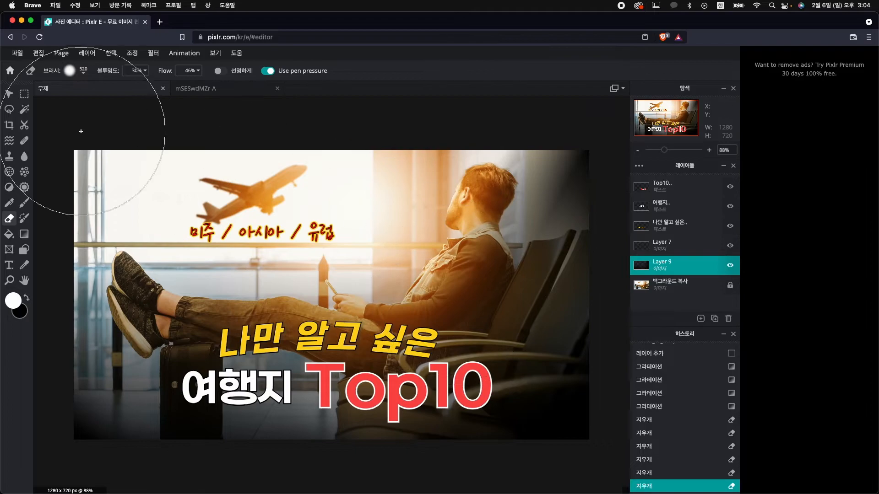
# Step: Save the thumbnail as a 1280 x 720 JPG at 100% quality, named 썸네일1, in the 다운로드 folder and open the saved image
pyautogui.click(19, 54)
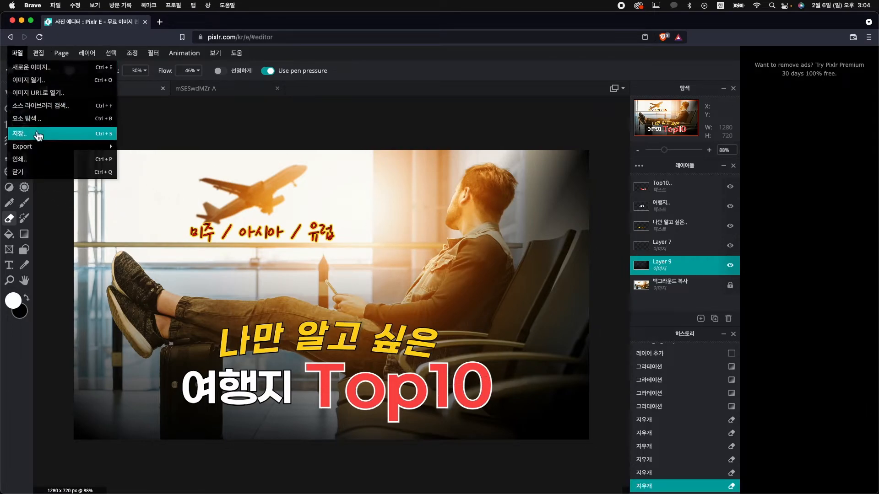
pyautogui.click(37, 136)
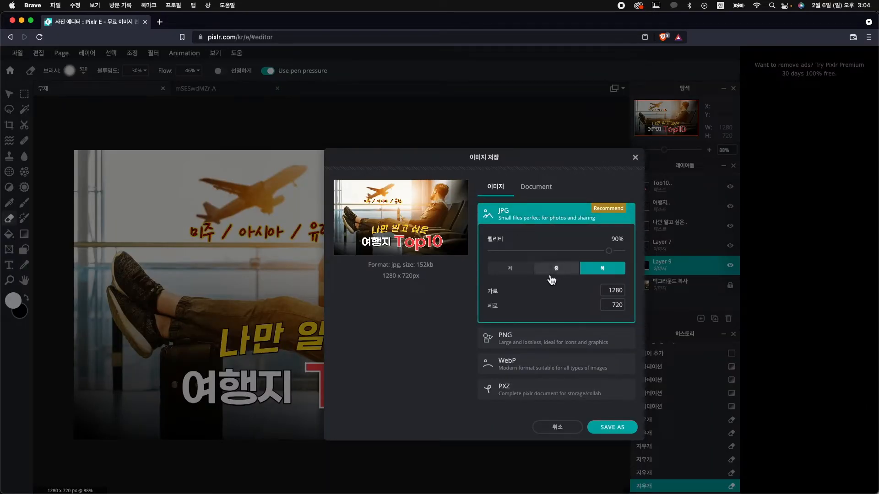
pyautogui.moveTo(609, 251); pyautogui.dragTo(638, 251)
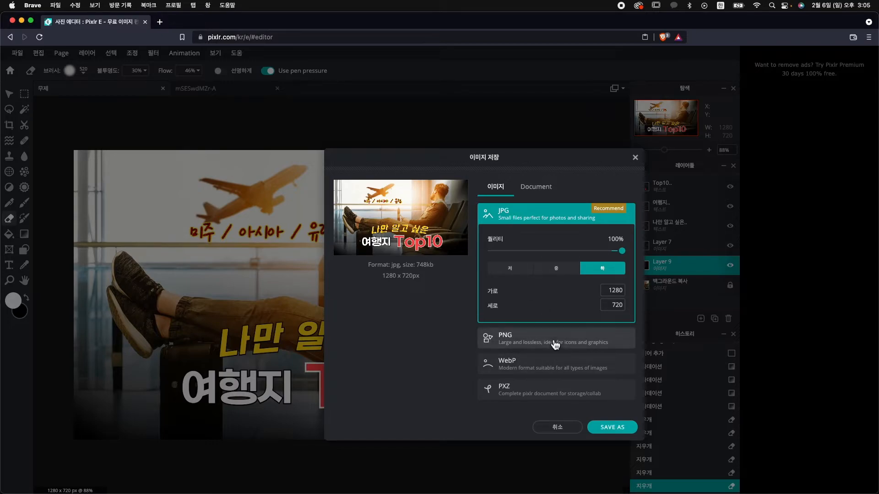
pyautogui.click(631, 431)
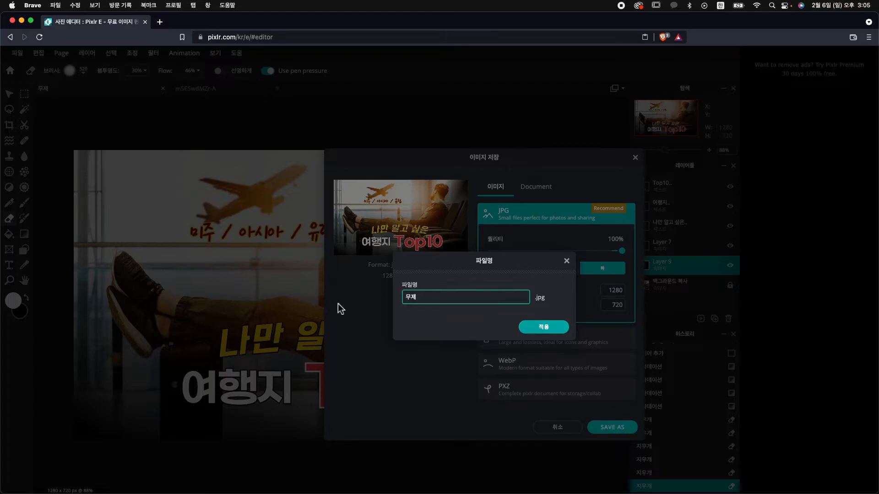
pyautogui.press('BackSpace')
pyautogui.press('BackSpace')
pyautogui.press('Return')
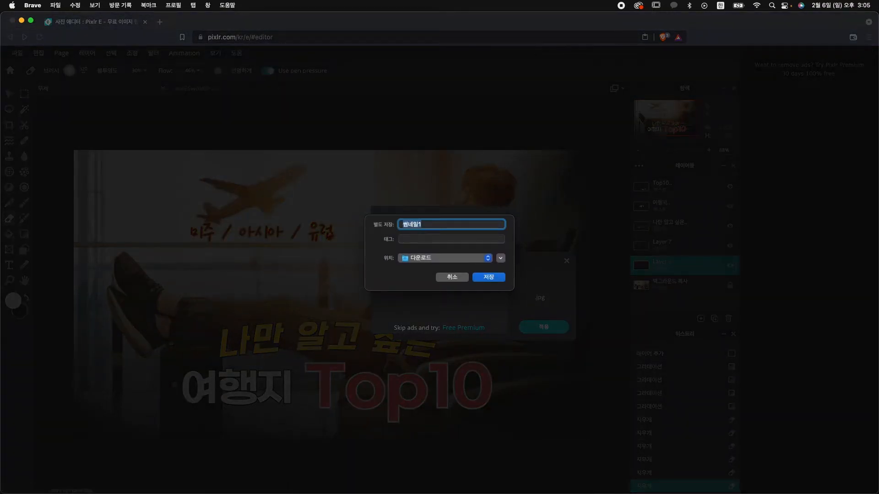
pyautogui.click(485, 278)
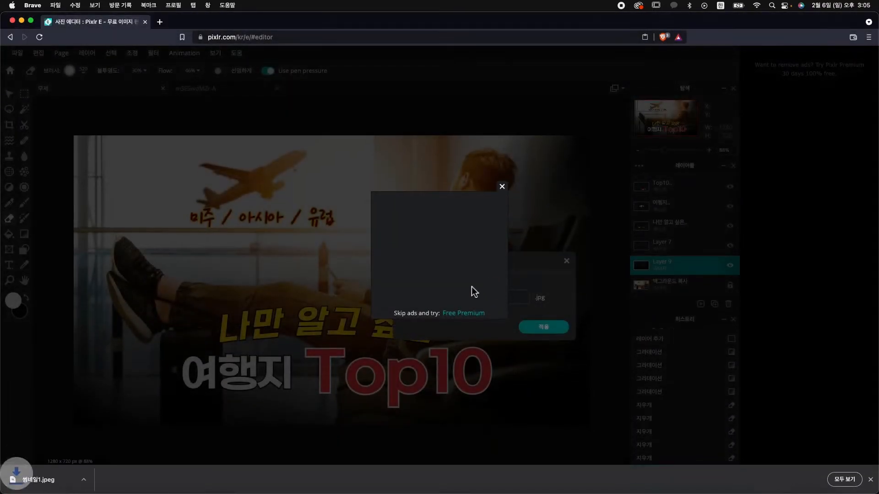
pyautogui.click(64, 483)
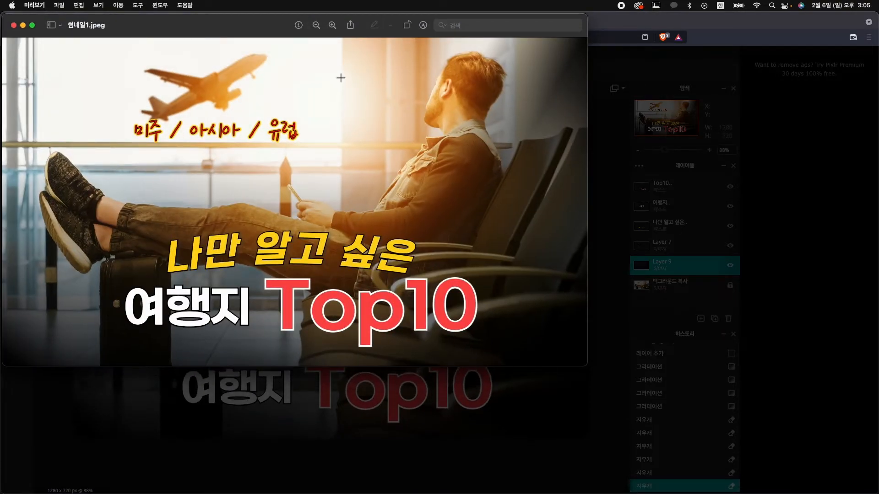
pyautogui.moveTo(250, 29); pyautogui.dragTo(400, 86)
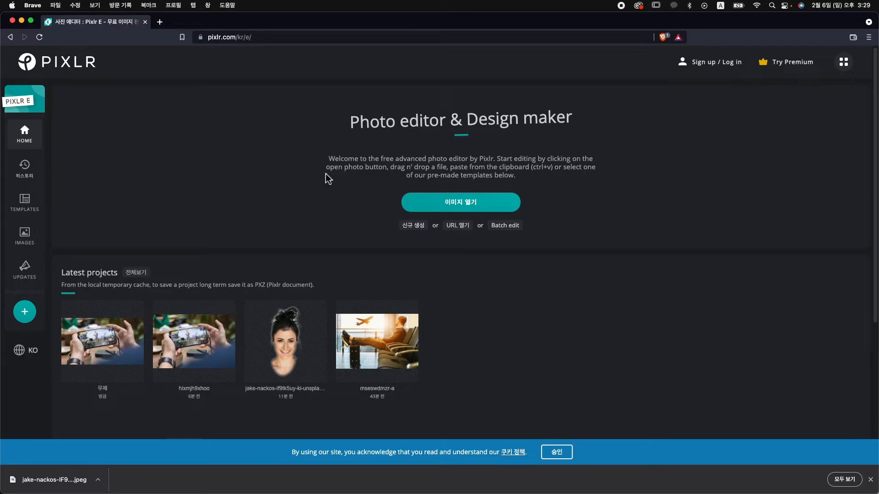
# Step: Create a new 1280 x 720 image from the Thumb 720p preset with the white background enabled
pyautogui.click(413, 225)
pyautogui.click(394, 200)
pyautogui.click(694, 258)
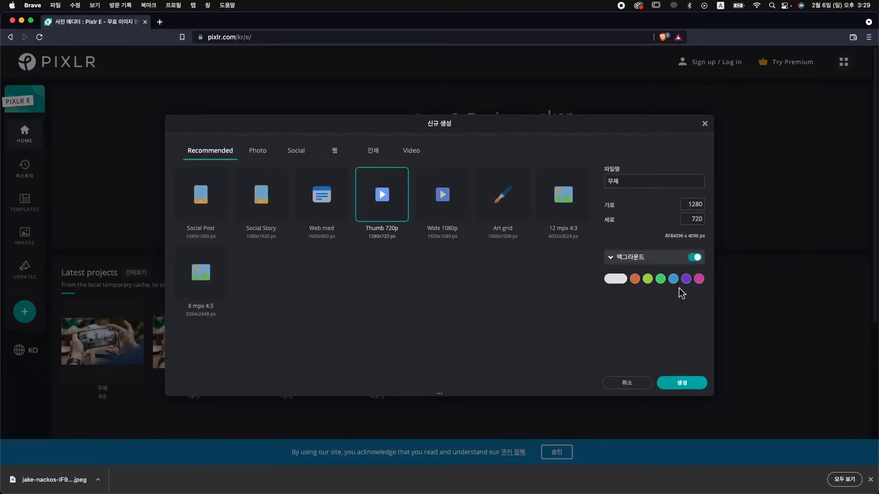
pyautogui.click(687, 379)
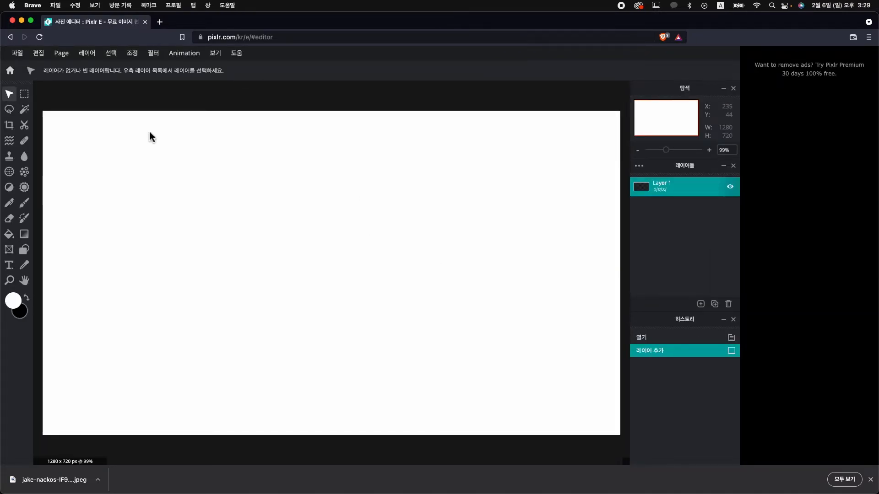
# Step: Search the stock image library for "game"
pyautogui.click(22, 53)
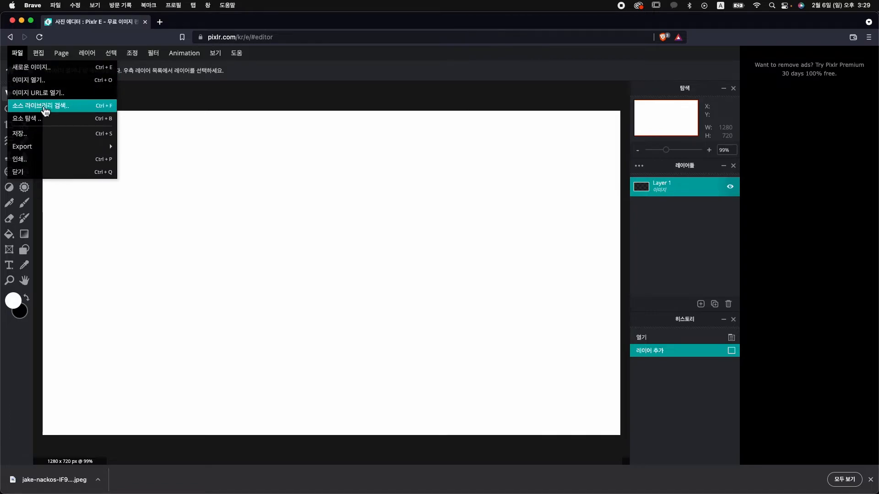
pyautogui.click(44, 108)
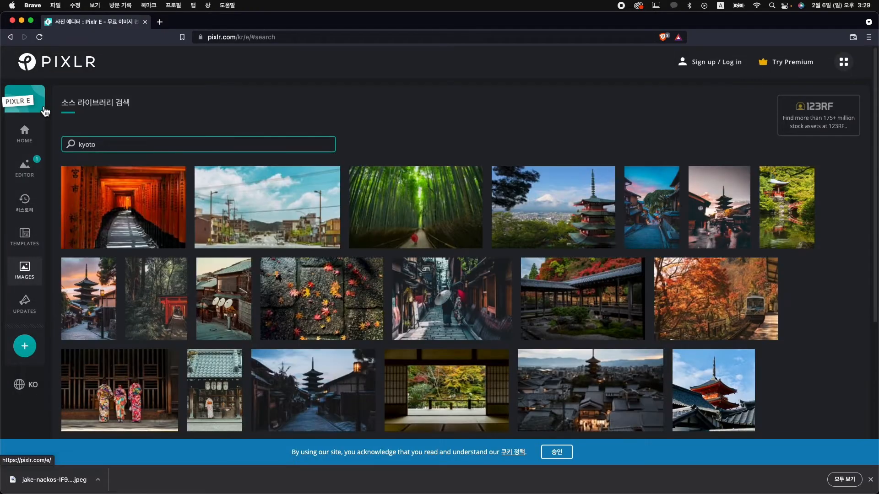
pyautogui.press('BackSpace')
pyautogui.press('BackSpace')
pyautogui.press('BackSpace')
pyautogui.press('BackSpace')
pyautogui.press('BackSpace')
pyautogui.write('game')
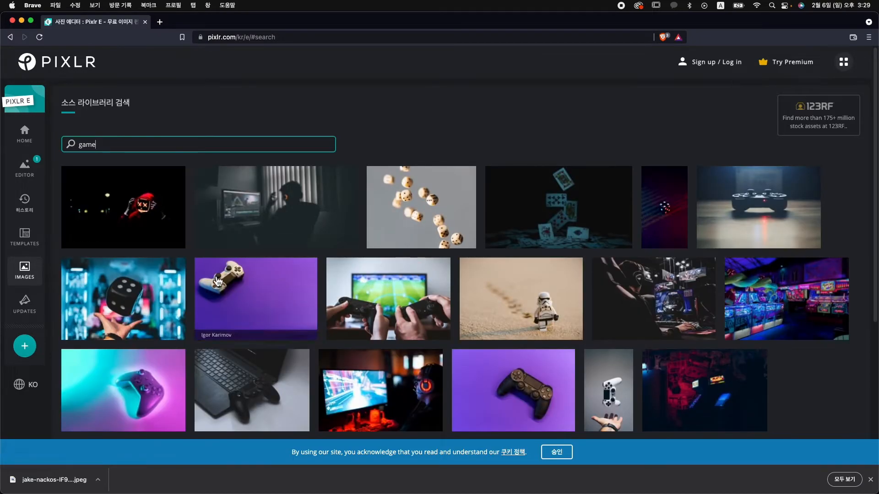
# Step: Open the photo of hands playing a smartphone game, resized to the web size of 1280 x 841
pyautogui.scroll(-1, 217, 280)
pyautogui.scroll(-5, 217, 280)
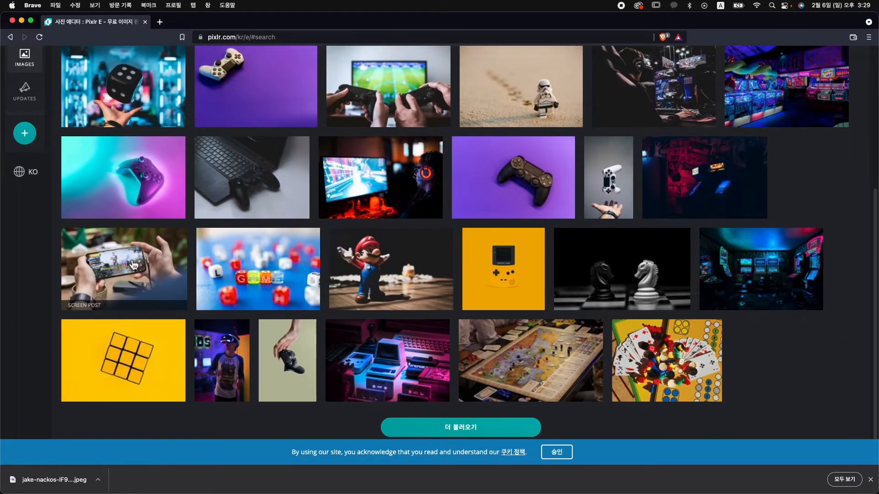
pyautogui.click(130, 259)
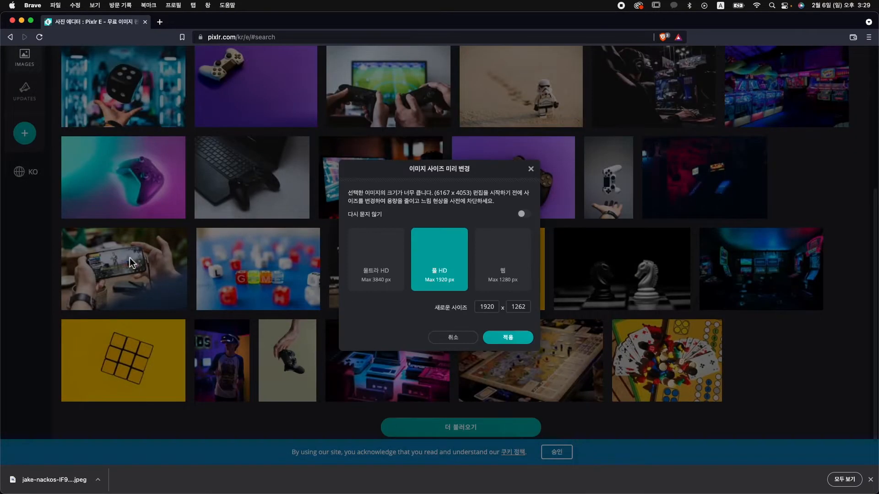
pyautogui.click(521, 268)
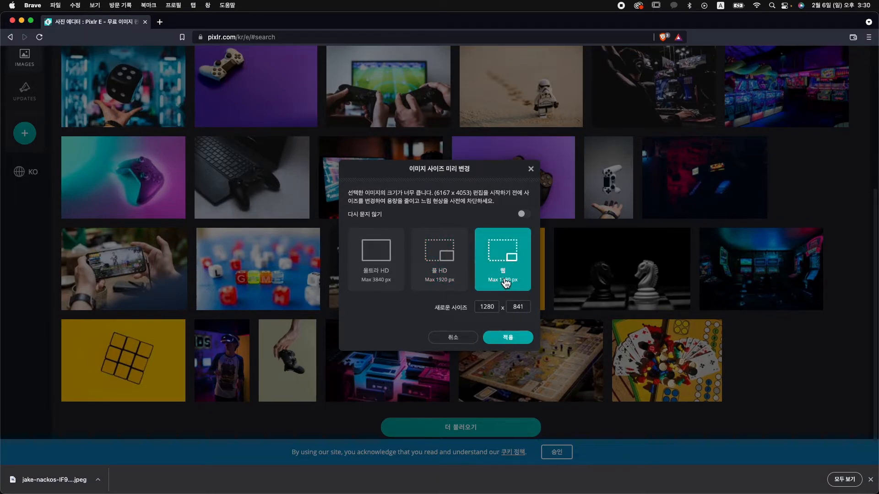
pyautogui.click(516, 346)
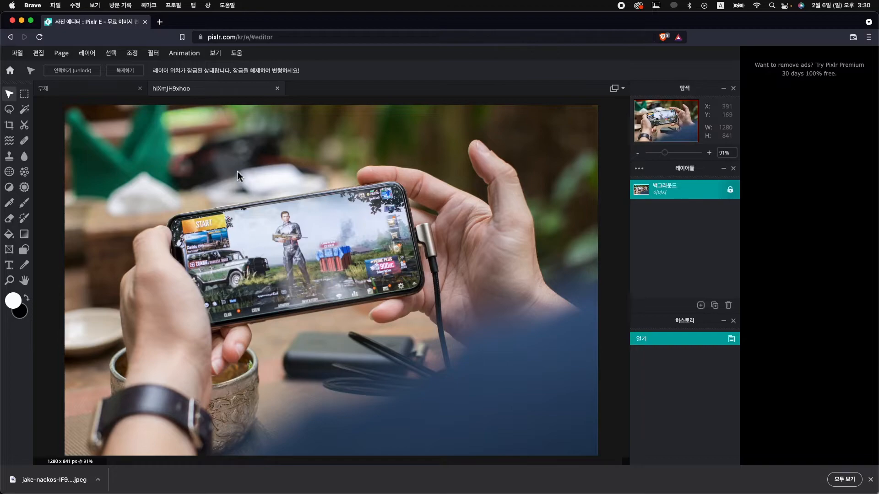
# Step: Copy the smartphone game photo and paste it into the blank 1280 x 720 image
pyautogui.click(39, 54)
pyautogui.click(55, 109)
pyautogui.click(83, 90)
pyautogui.click(40, 54)
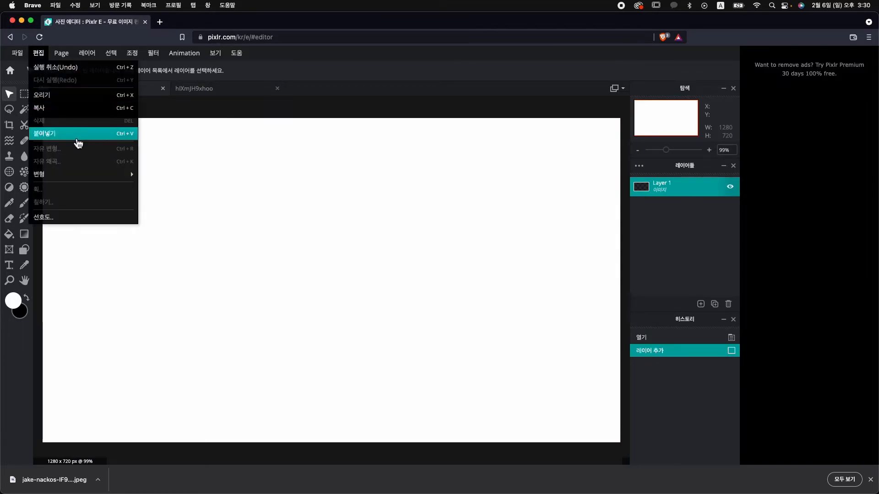
pyautogui.click(73, 135)
# Step: Position the pasted photo at X 0, Y -46 so that it covers the whole canvas
pyautogui.moveTo(137, 147); pyautogui.dragTo(448, 202)
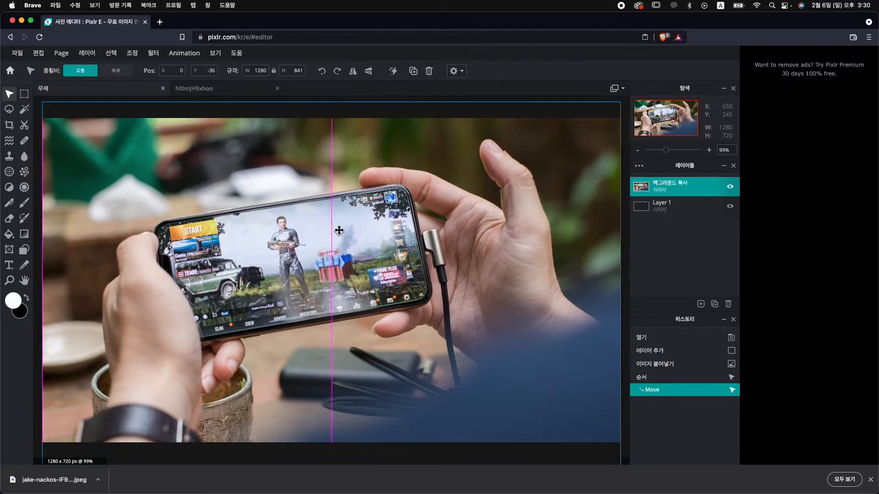
pyautogui.moveTo(339, 233); pyautogui.dragTo(338, 223)
pyautogui.moveTo(340, 220); pyautogui.dragTo(340, 226)
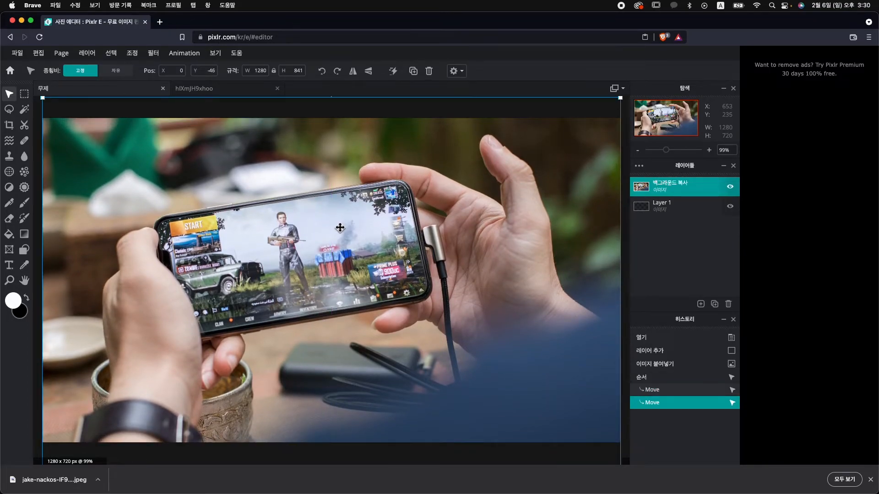
# Step: Lock the pasted photo layer and delete the empty Layer 1 beneath it
pyautogui.click(708, 193)
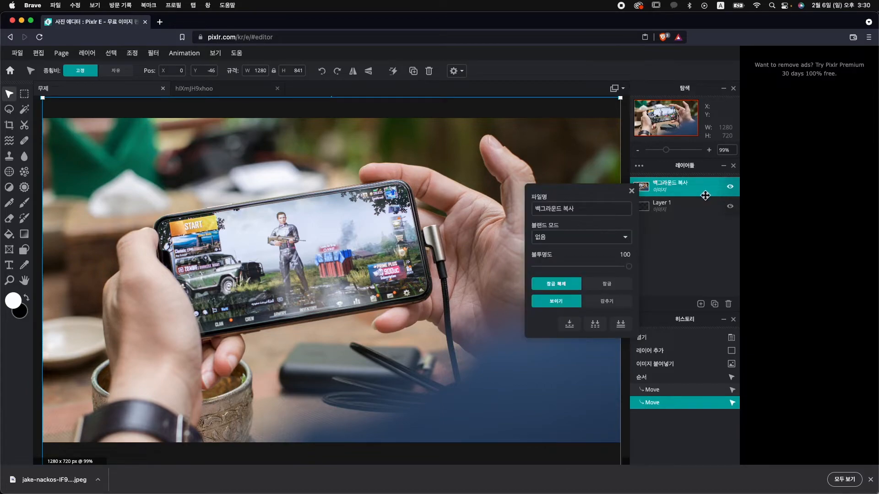
pyautogui.click(611, 284)
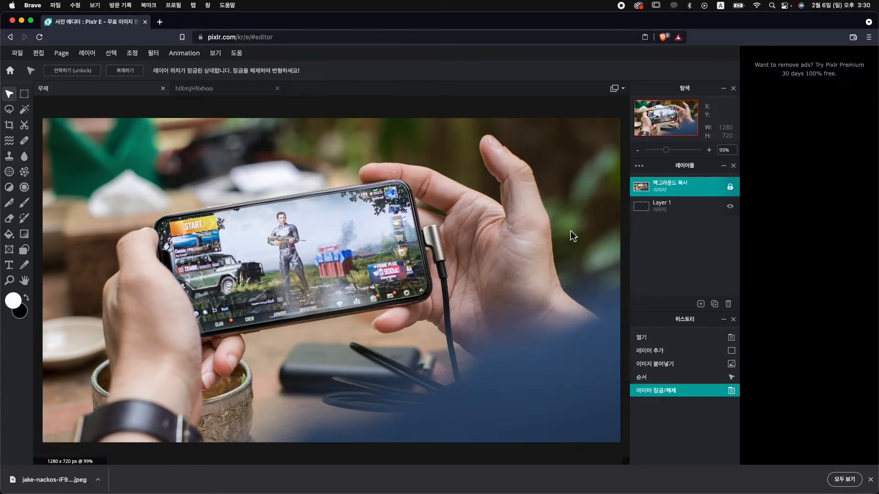
pyautogui.click(457, 238)
pyautogui.click(691, 210)
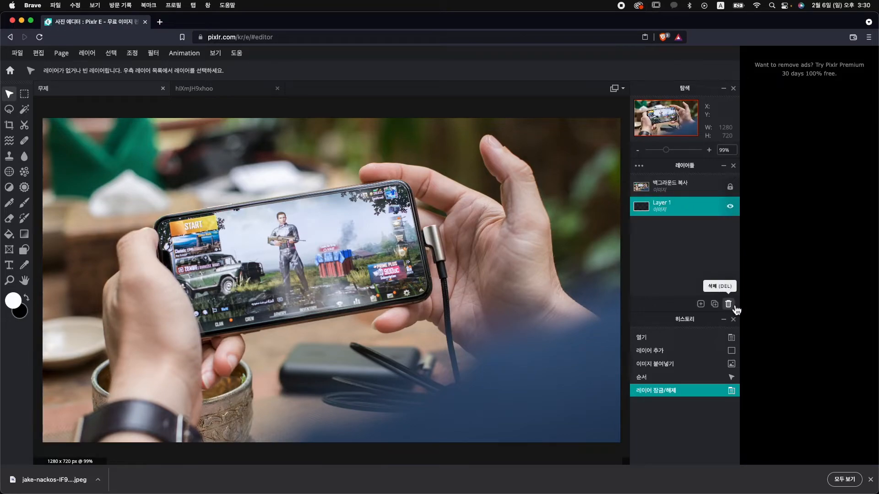
pyautogui.click(734, 307)
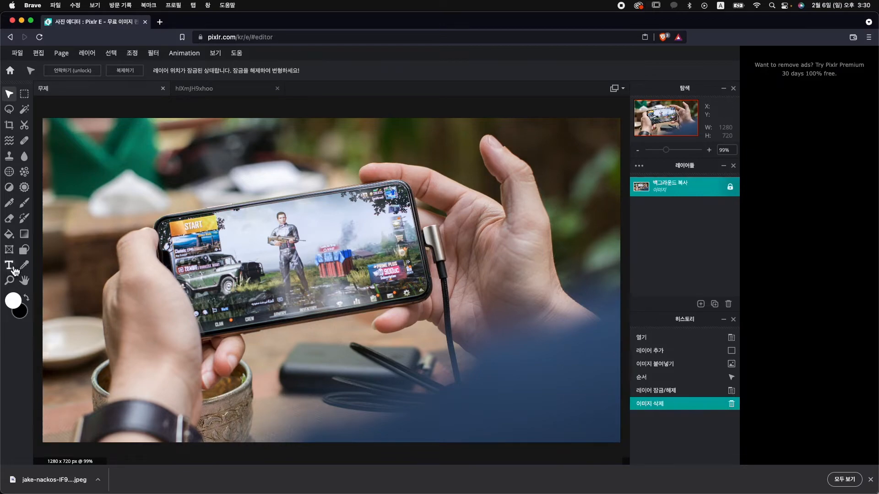
# Step: Add a text layer with "PC 모바일" on the first line and "양쪽에서 게임하기" on the second
pyautogui.click(10, 268)
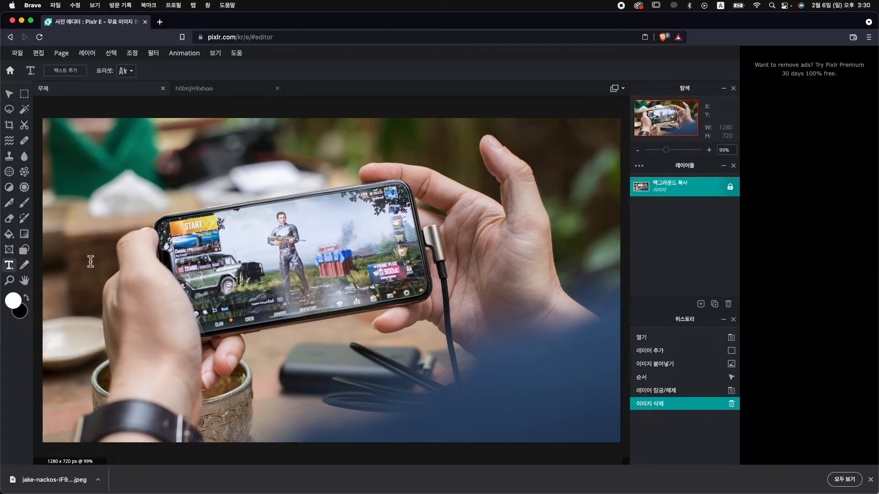
pyautogui.click(293, 255)
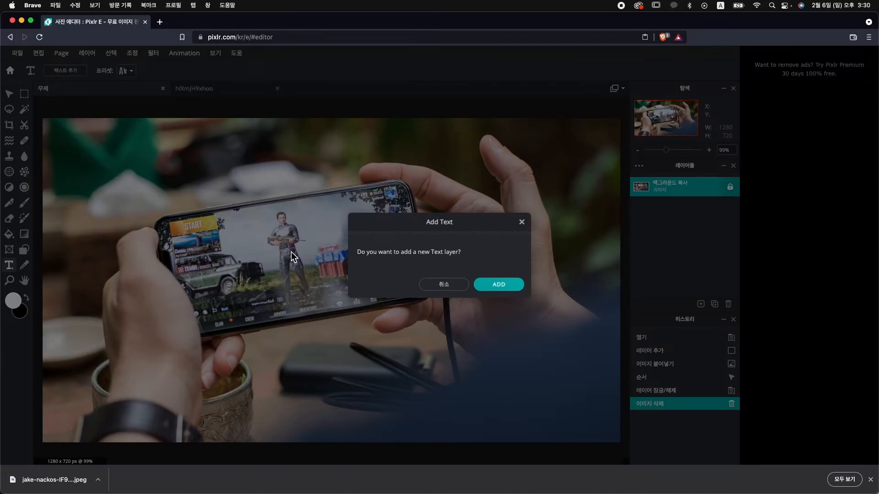
pyautogui.click(494, 286)
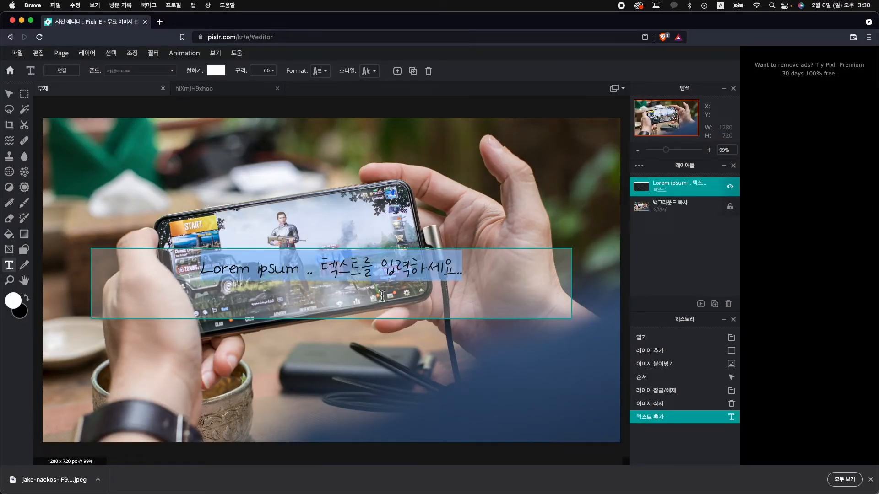
pyautogui.write('p')
pyautogui.write('C 모바일')
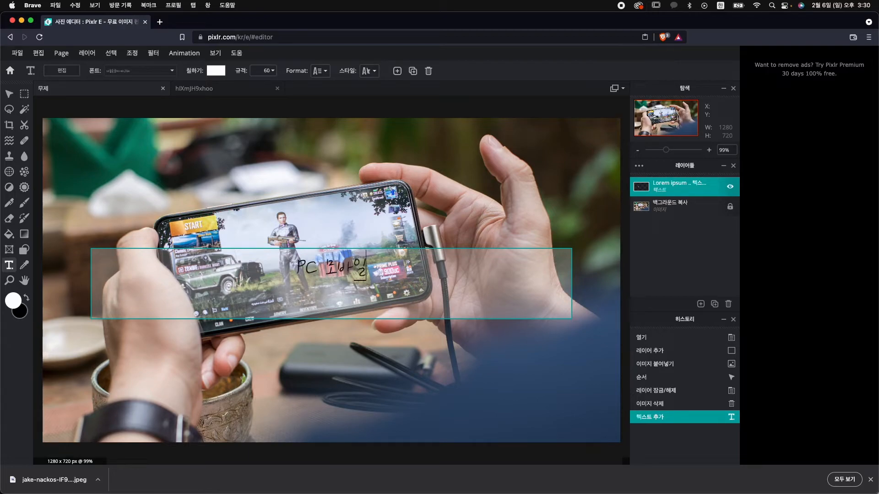
pyautogui.press('Return')
pyautogui.write('양쪽에서 게임하')
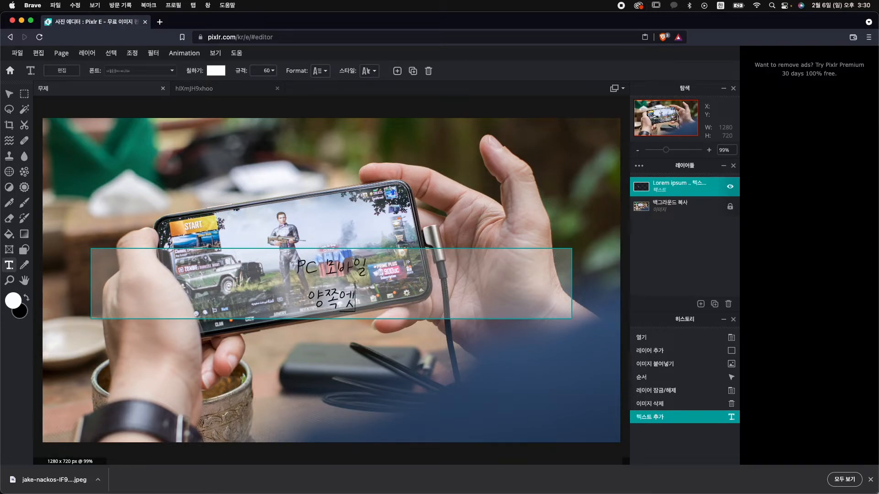
pyautogui.write('기')
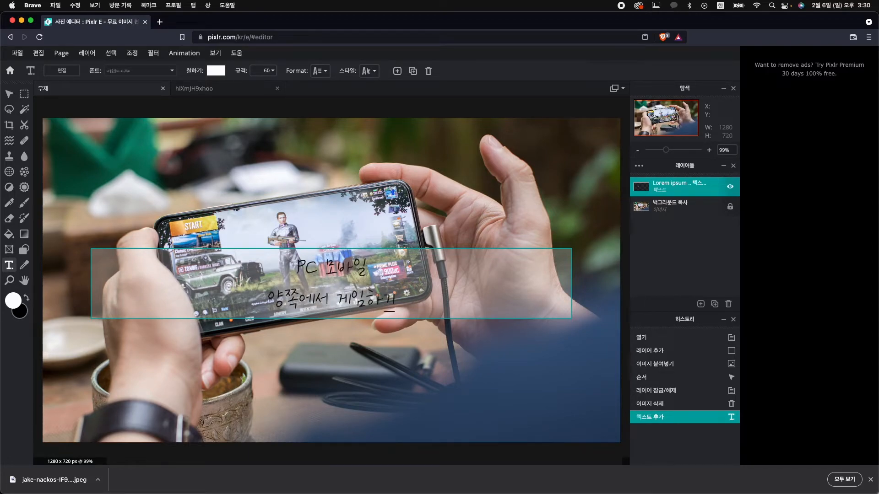
# Step: Move the two-line text over the phone to X 84, Y 193 and set its font size to 86
pyautogui.click(9, 94)
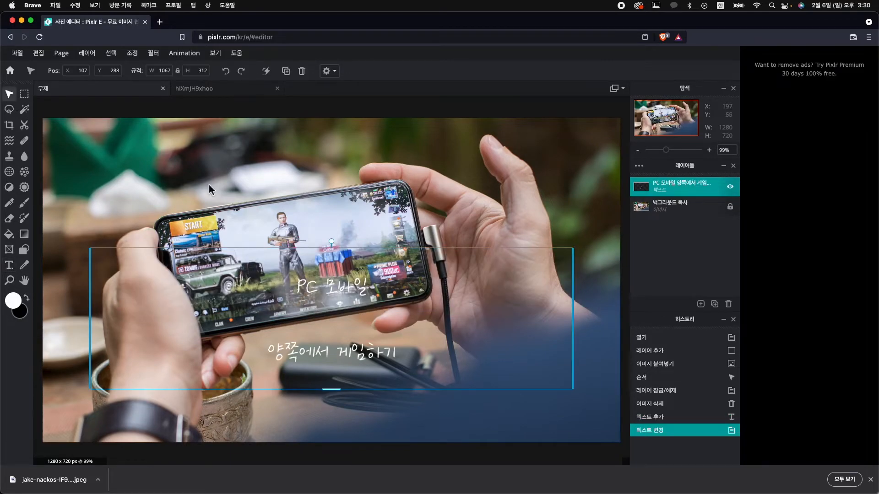
pyautogui.moveTo(365, 313); pyautogui.dragTo(355, 273)
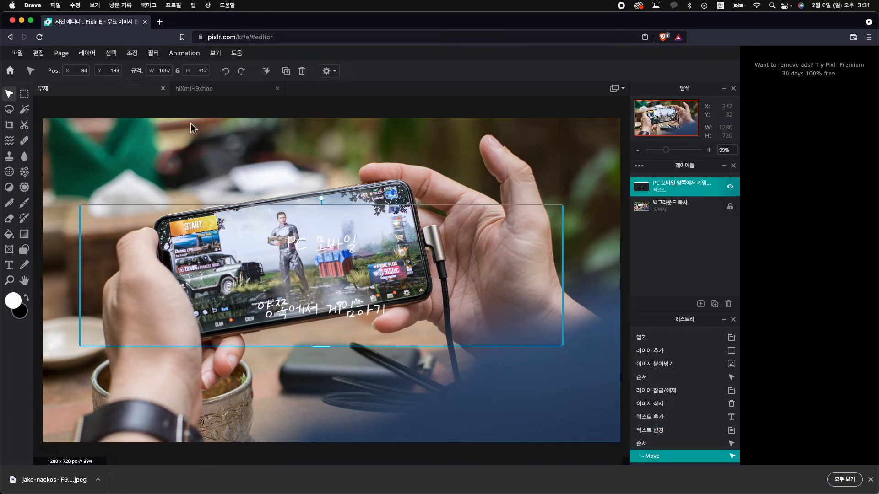
pyautogui.click(10, 267)
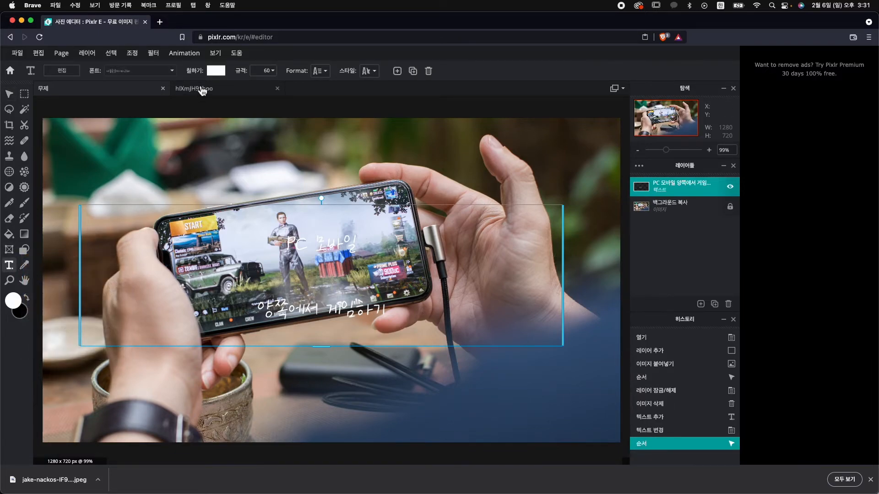
pyautogui.click(273, 71)
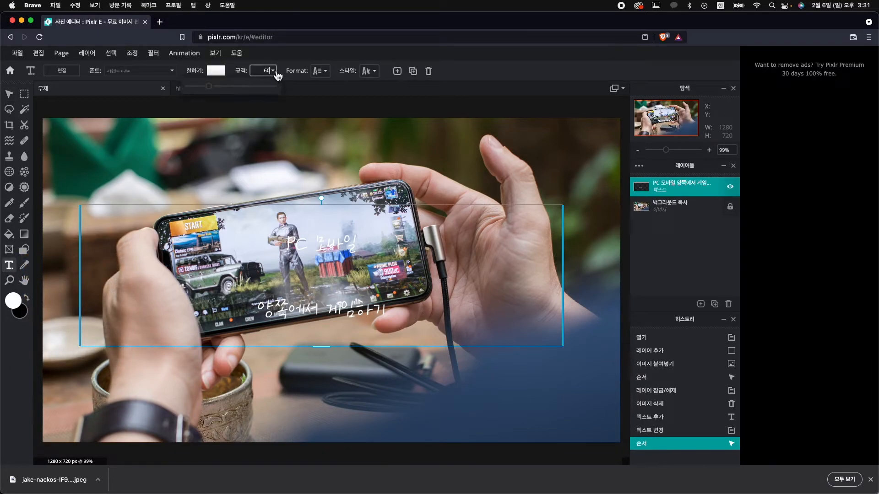
pyautogui.moveTo(216, 86); pyautogui.dragTo(217, 89)
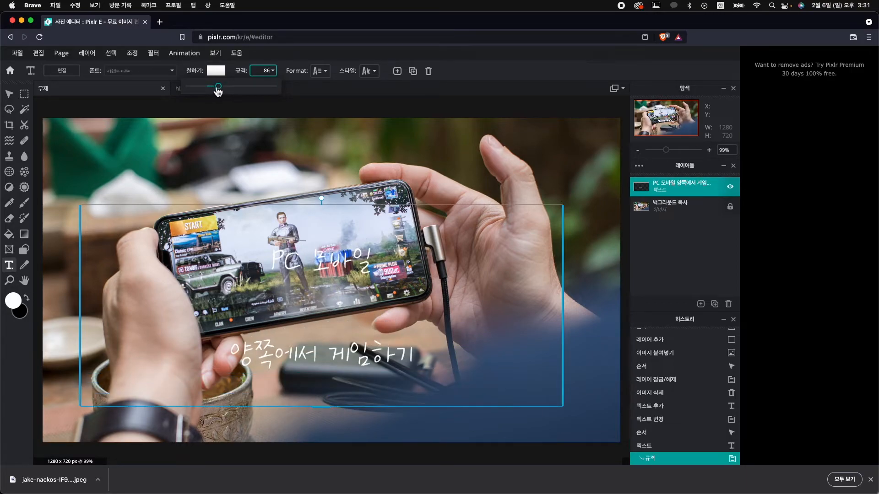
# Step: Change the two-line text's font to Kohinanum_bold and move the text slightly upward over the phone
pyautogui.click(173, 71)
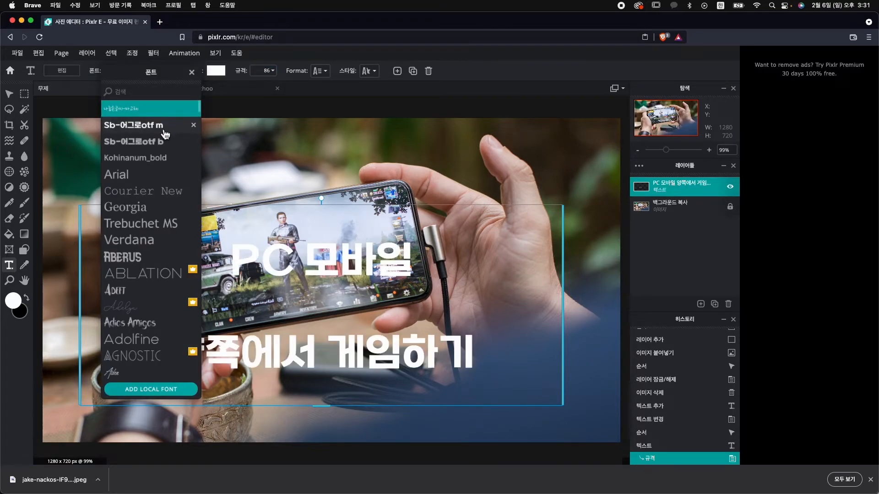
pyautogui.click(165, 158)
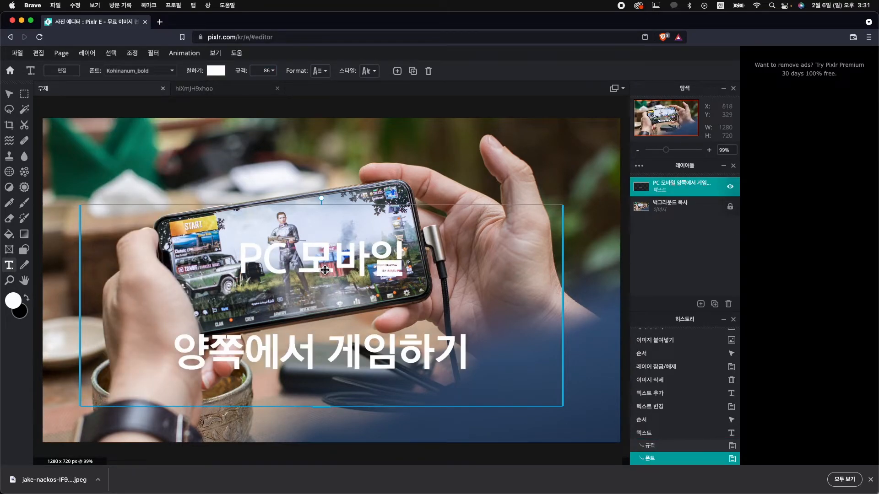
pyautogui.moveTo(325, 270); pyautogui.dragTo(325, 254)
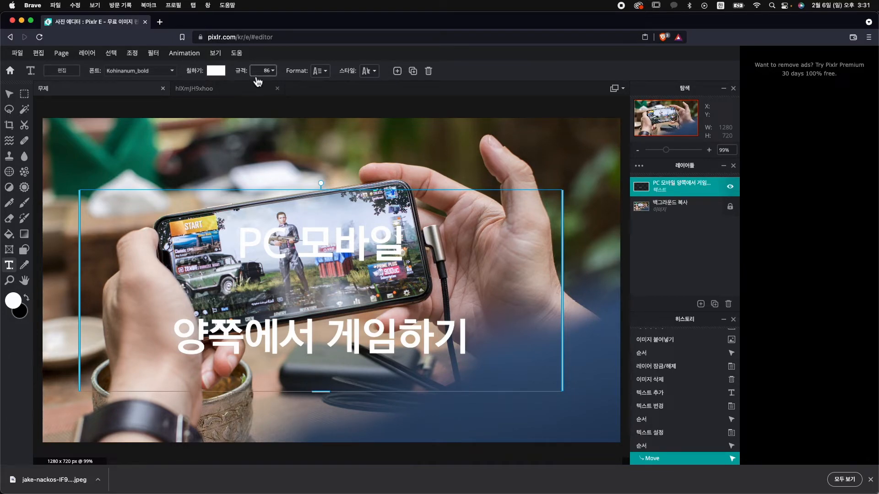
# Step: Add a black outline of size 17 to the two-line text
pyautogui.click(368, 71)
pyautogui.click(406, 147)
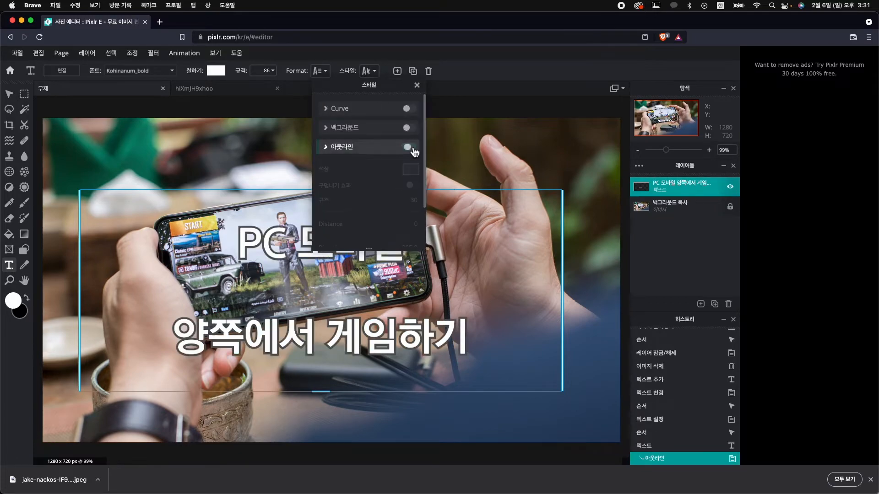
pyautogui.click(412, 167)
pyautogui.moveTo(345, 281); pyautogui.dragTo(337, 312)
pyautogui.click(522, 330)
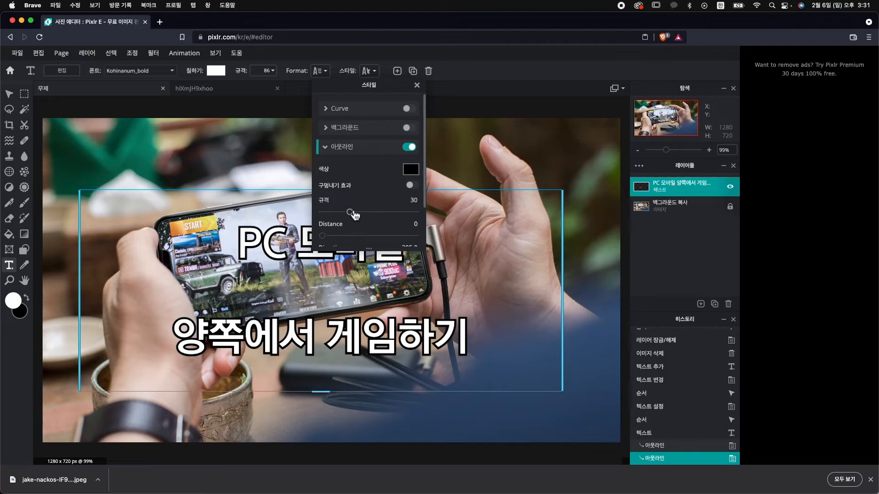
pyautogui.moveTo(354, 216); pyautogui.dragTo(341, 221)
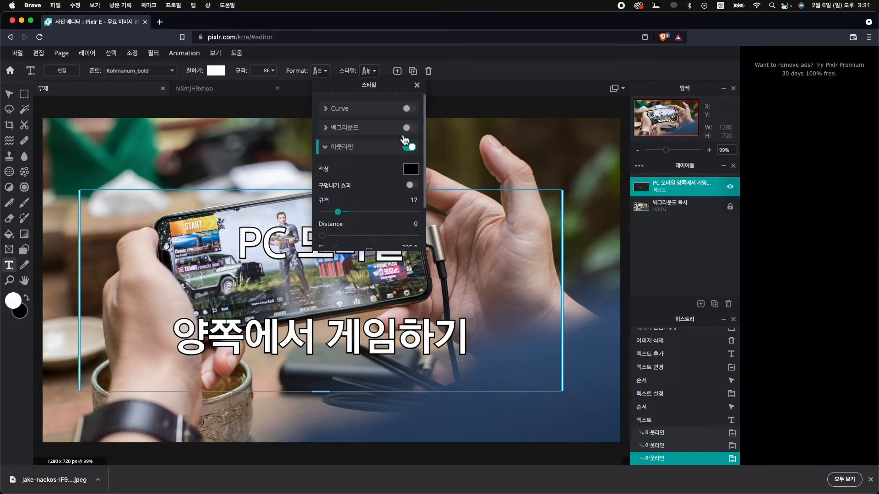
pyautogui.click(418, 87)
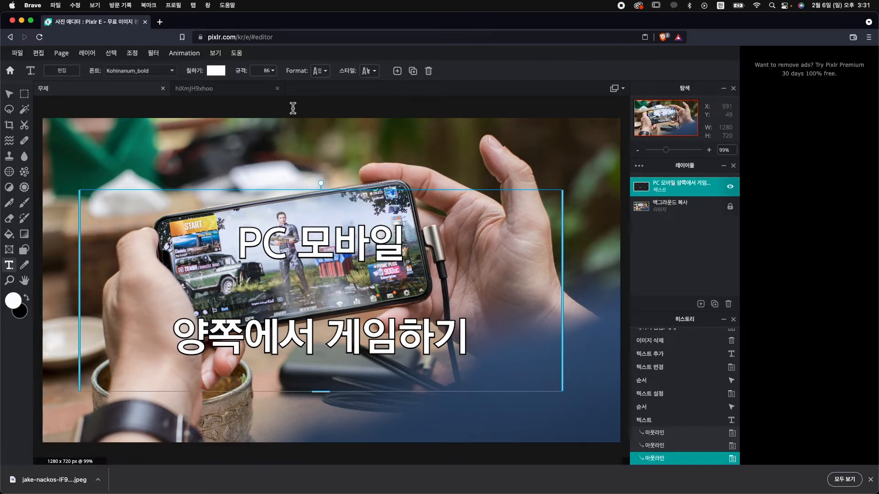
# Step: Format the text as italic and bold, with line spacing -41 and letter spacing 6
pyautogui.click(329, 74)
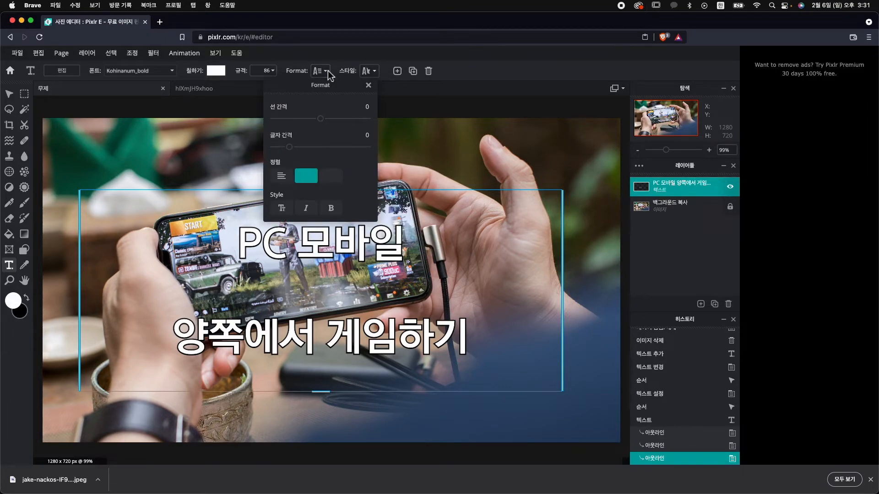
pyautogui.click(308, 208)
pyautogui.click(331, 208)
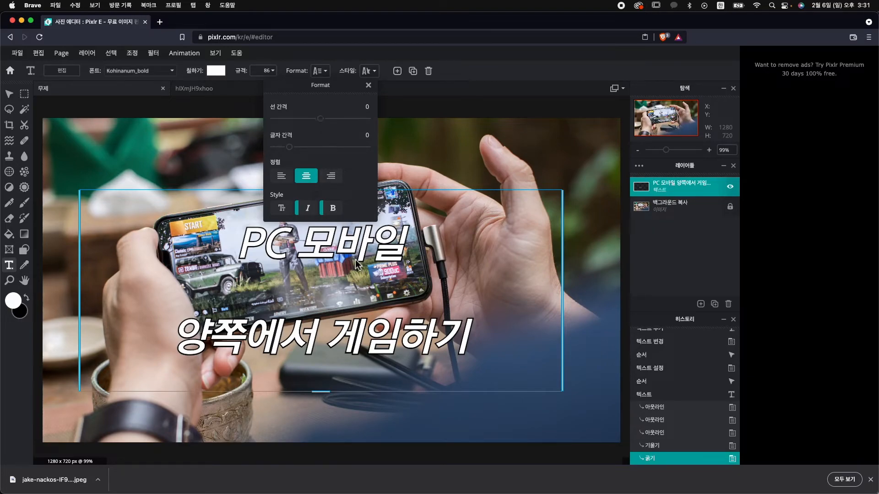
pyautogui.moveTo(320, 119); pyautogui.dragTo(297, 152)
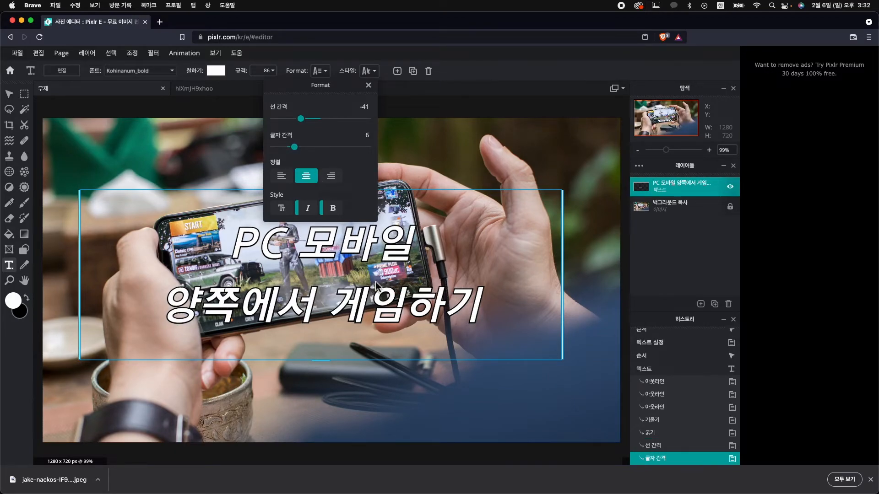
pyautogui.click(368, 86)
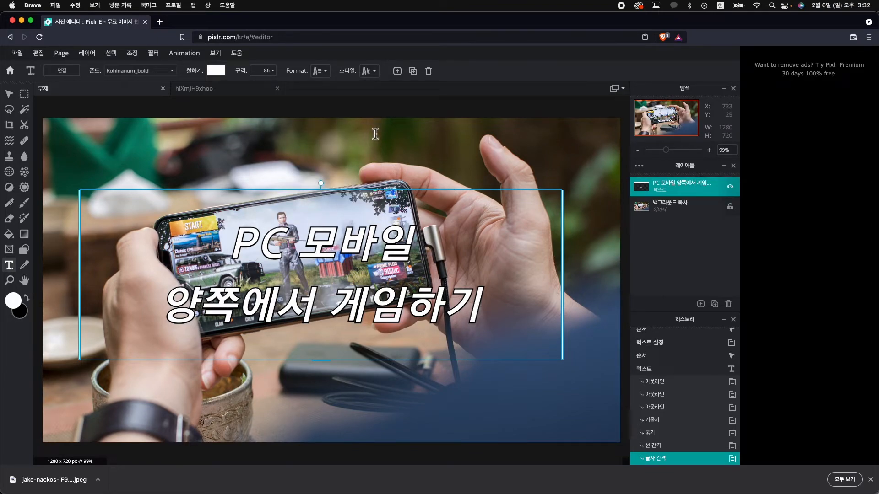
# Step: Add an empty layer above the text and merge it down with the text layer
pyautogui.click(44, 54)
pyautogui.click(703, 305)
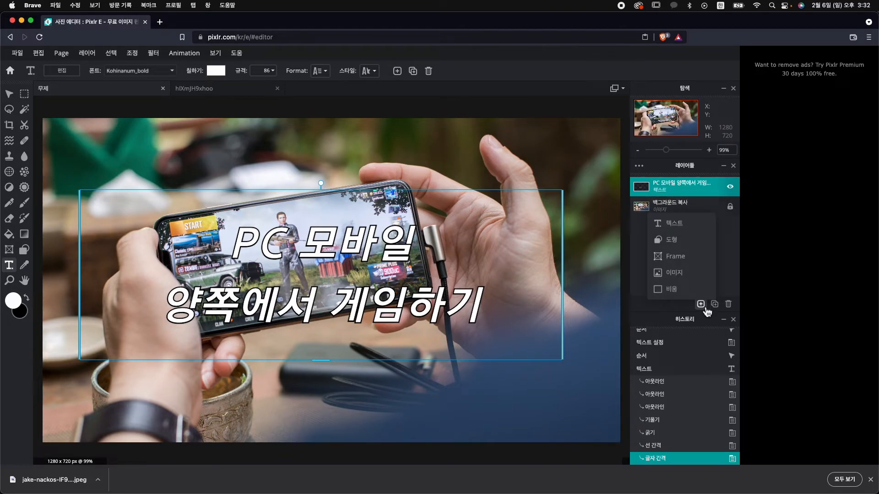
pyautogui.click(682, 294)
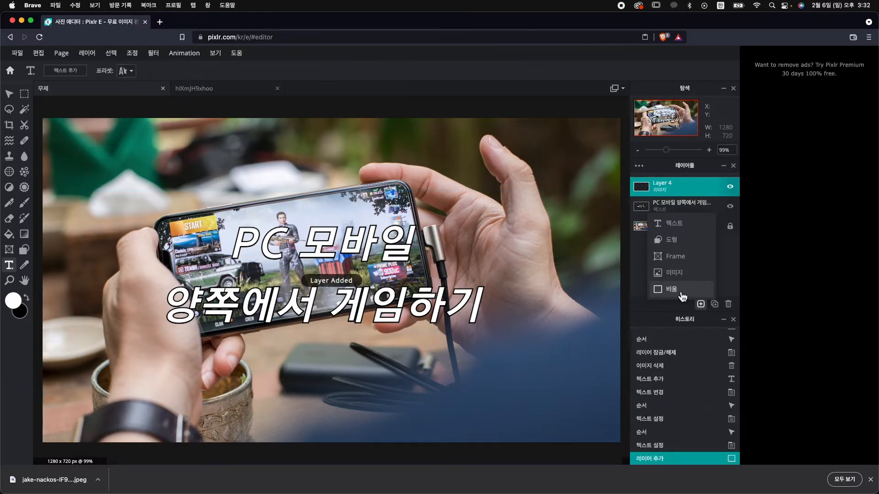
pyautogui.doubleClick(678, 190)
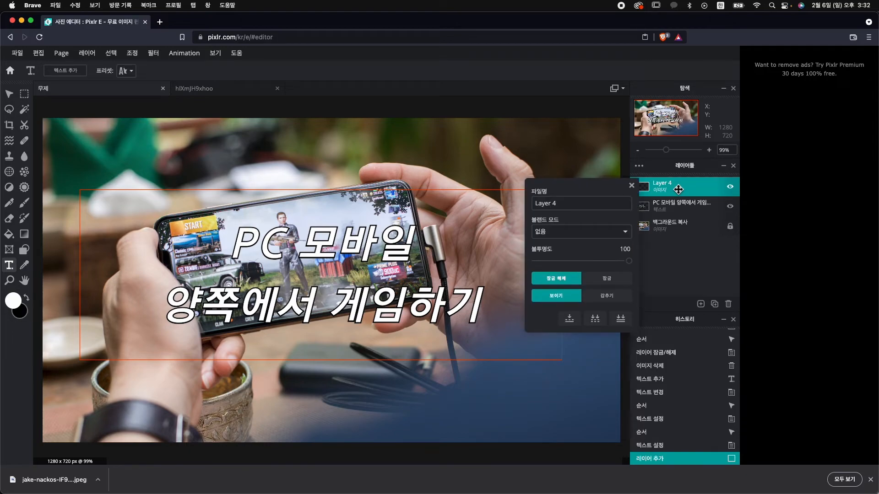
pyautogui.click(569, 324)
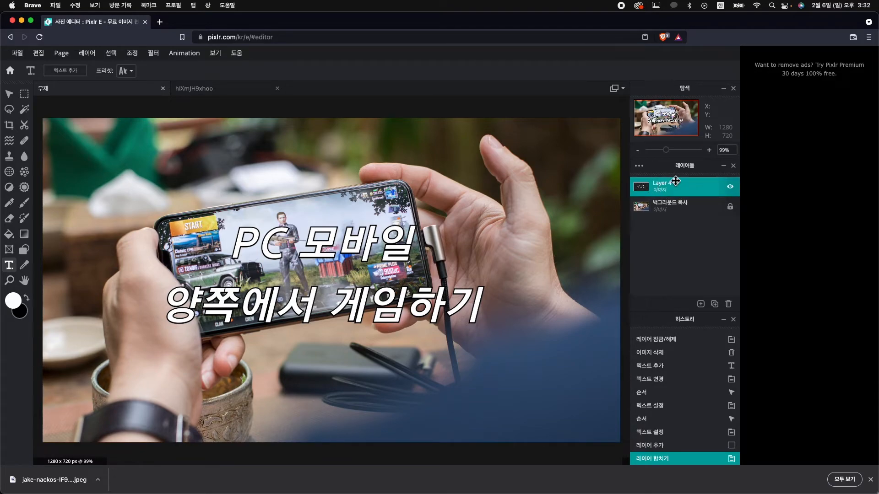
# Step: Apply a yellow #FFFF0F stroke of size 8 around the merged text layer
pyautogui.click(39, 53)
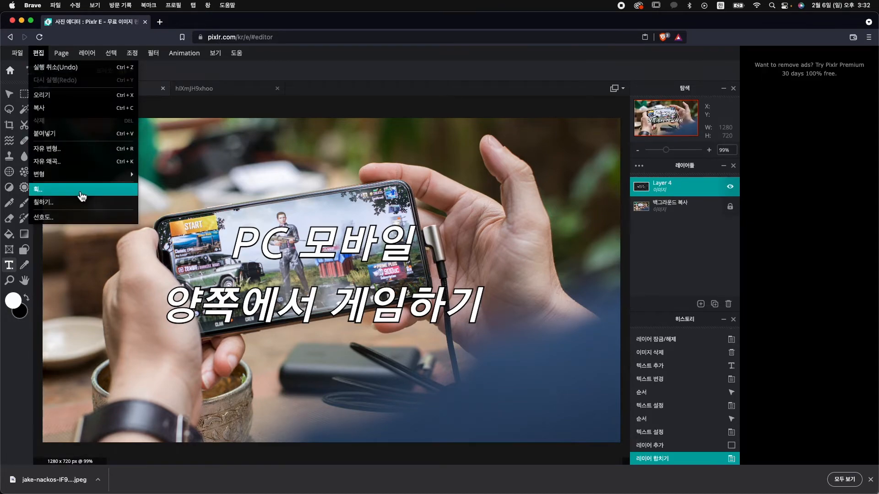
pyautogui.click(82, 196)
pyautogui.moveTo(468, 195); pyautogui.dragTo(526, 199)
pyautogui.click(612, 215)
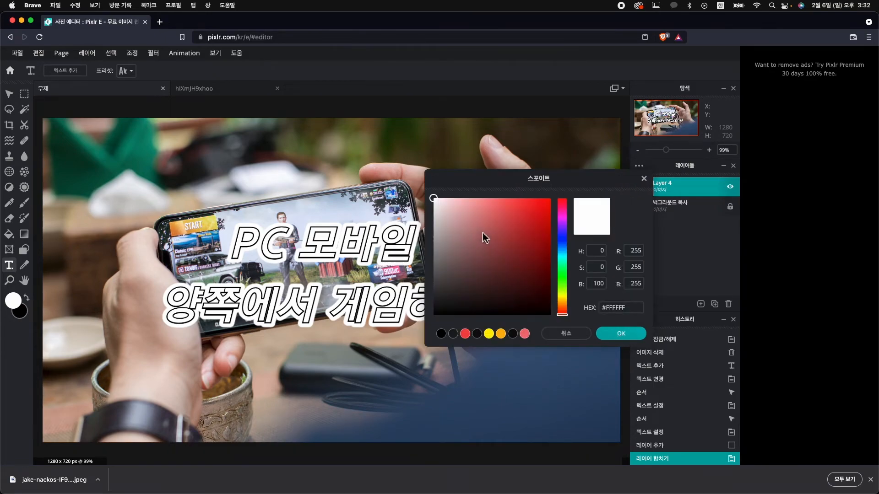
pyautogui.click(564, 296)
pyautogui.click(544, 199)
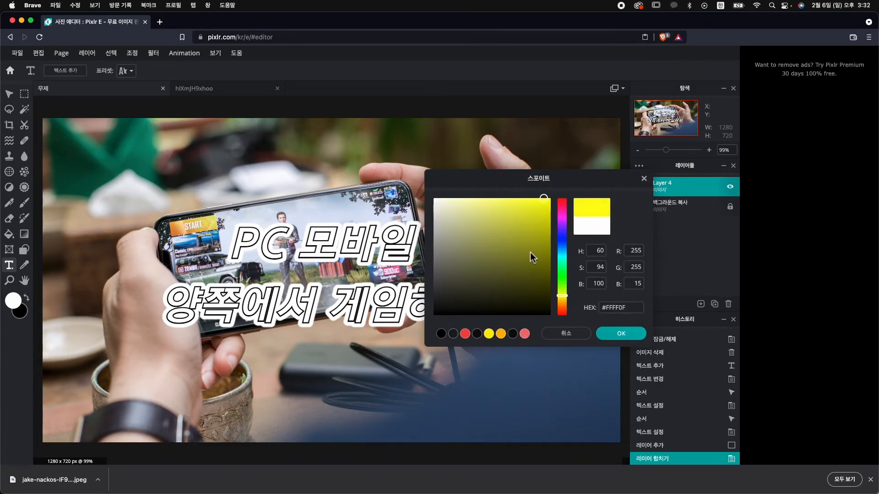
pyautogui.click(625, 334)
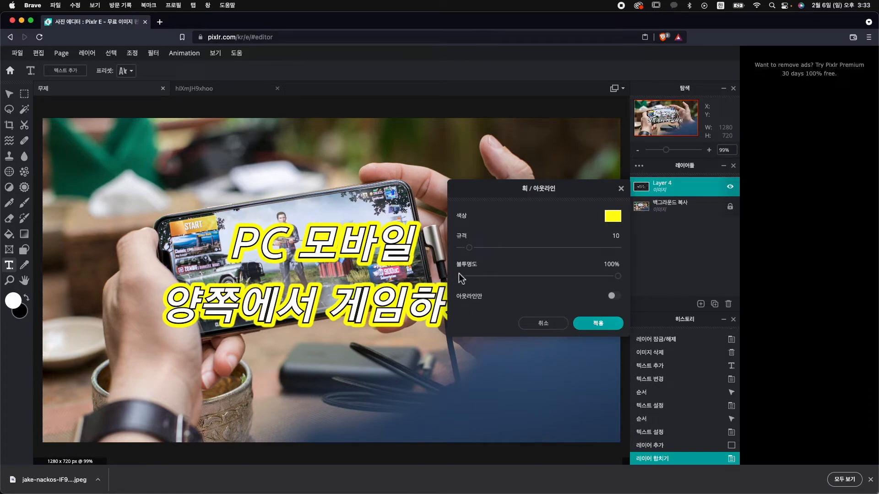
pyautogui.moveTo(474, 255); pyautogui.dragTo(472, 256)
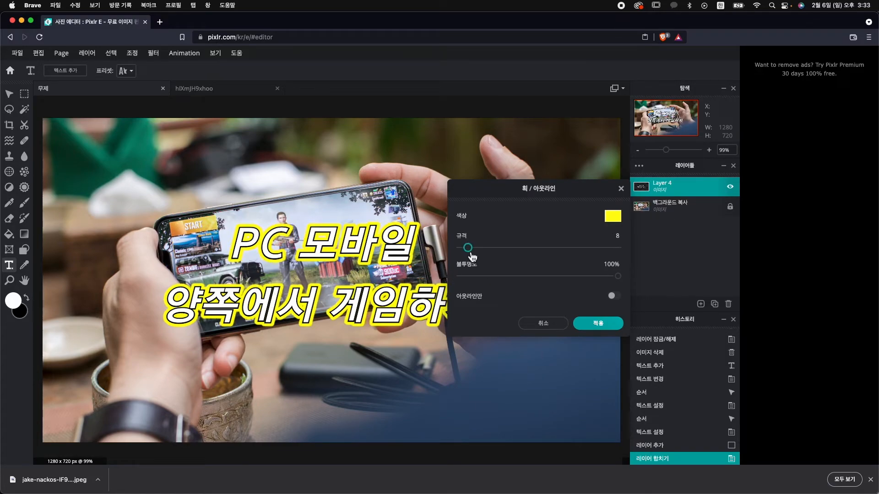
pyautogui.click(599, 324)
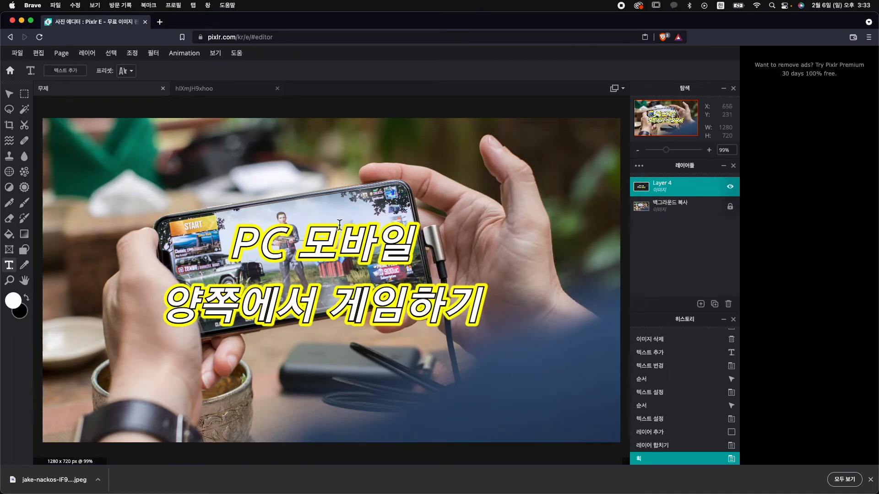
# Step: Apply a second stroke in red #F64343 at size 10 around the yellow-outlined text
pyautogui.click(39, 53)
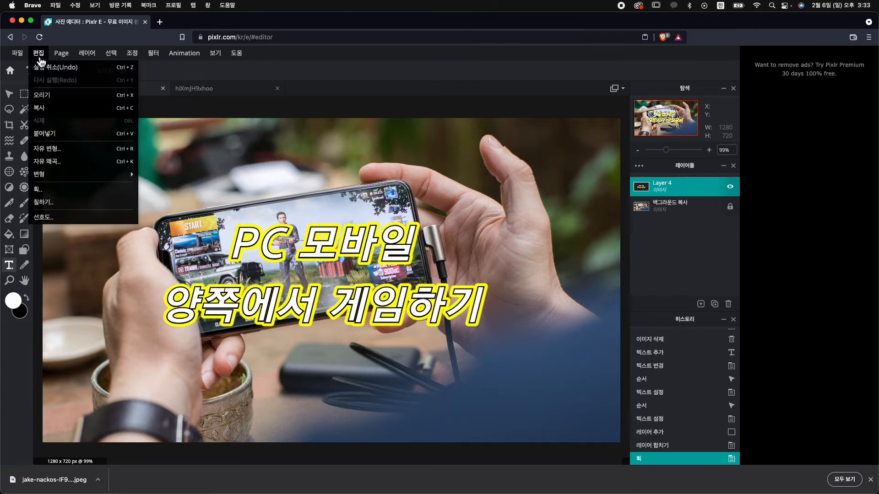
pyautogui.click(51, 189)
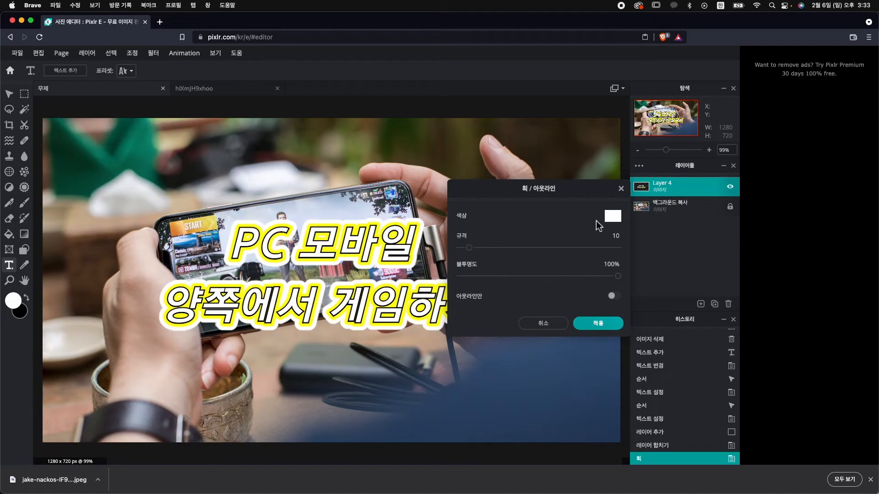
pyautogui.click(614, 216)
pyautogui.click(519, 203)
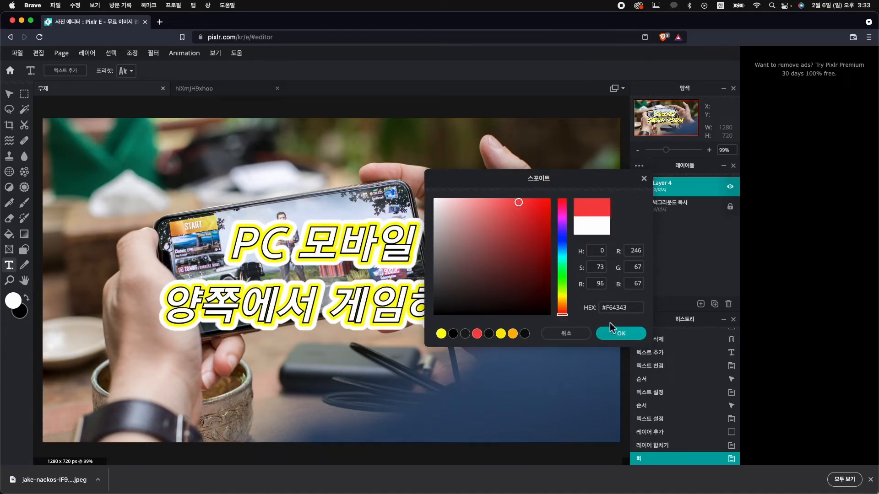
pyautogui.click(634, 337)
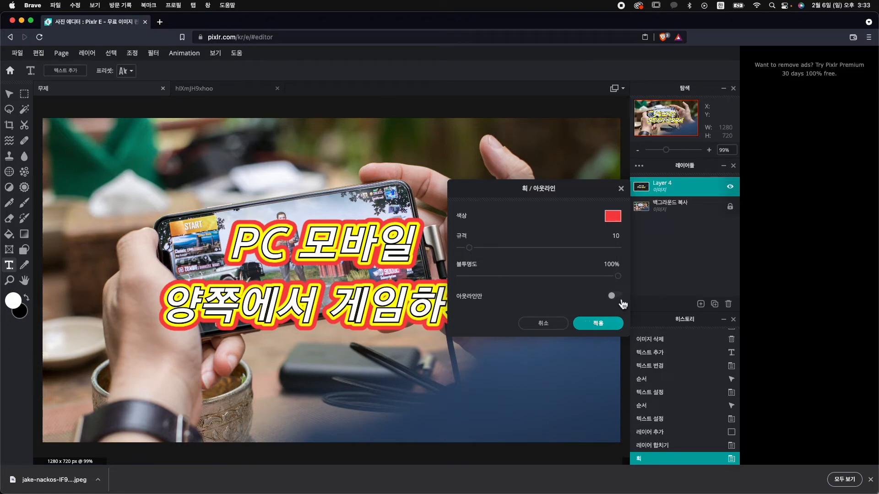
pyautogui.click(595, 324)
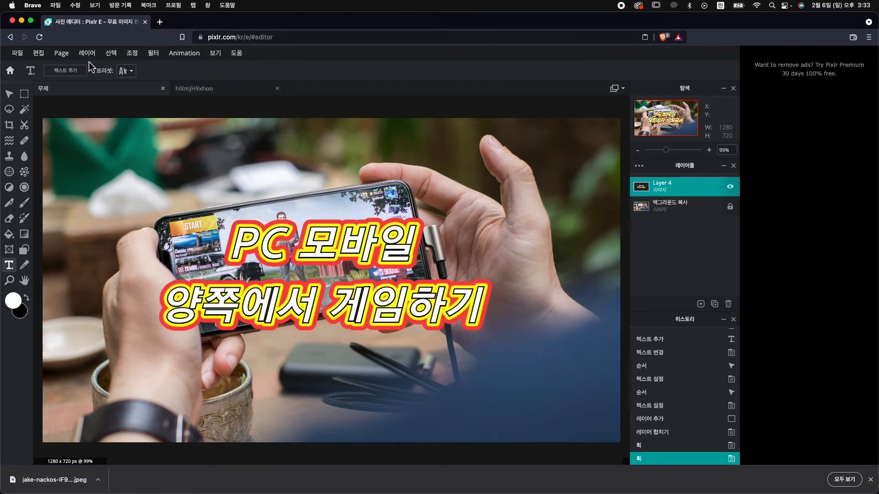
# Step: Apply a near-black stroke of size 10 around the red outline of the text
pyautogui.click(39, 53)
pyautogui.click(87, 195)
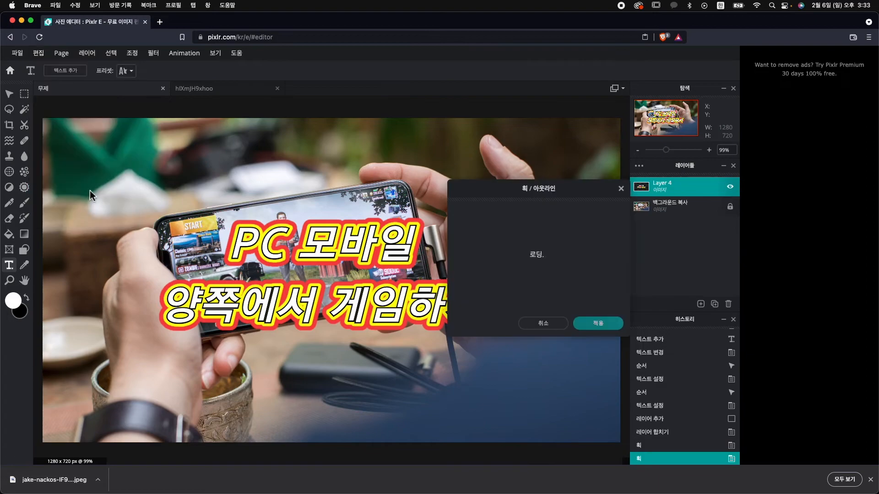
pyautogui.click(614, 221)
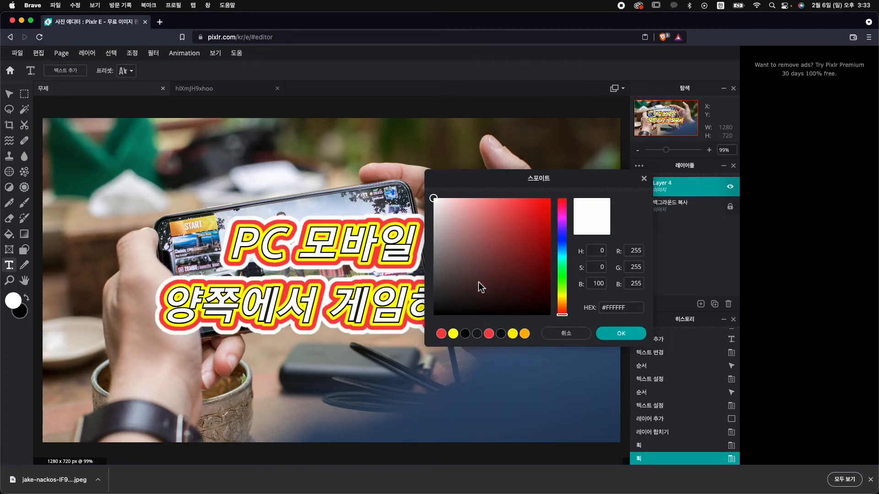
pyautogui.click(436, 302)
pyautogui.click(616, 334)
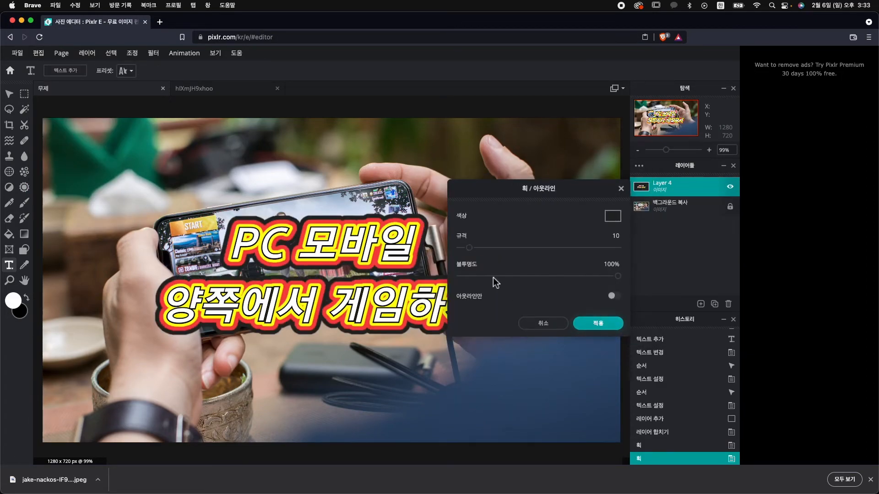
pyautogui.click(600, 325)
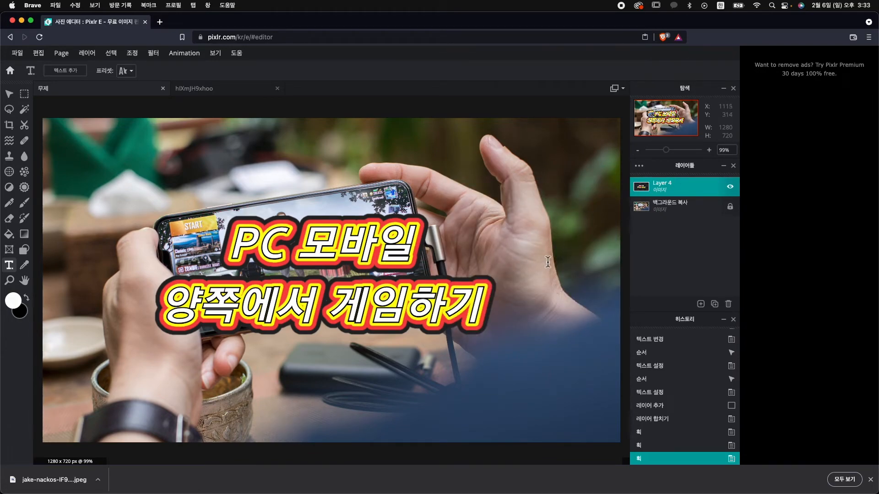
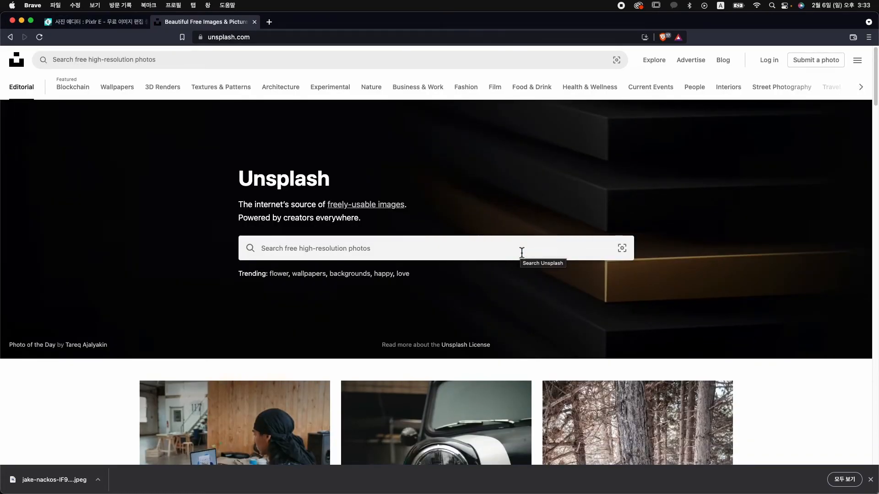
# Step: Search Unsplash for "bokeh" photos
pyautogui.click(300, 60)
pyautogui.write('b')
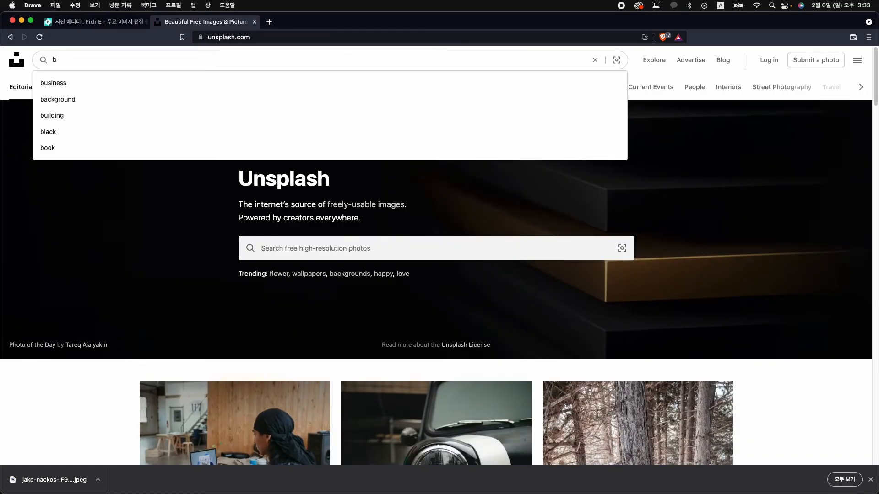
pyautogui.write('okeh')
pyautogui.press('Return')
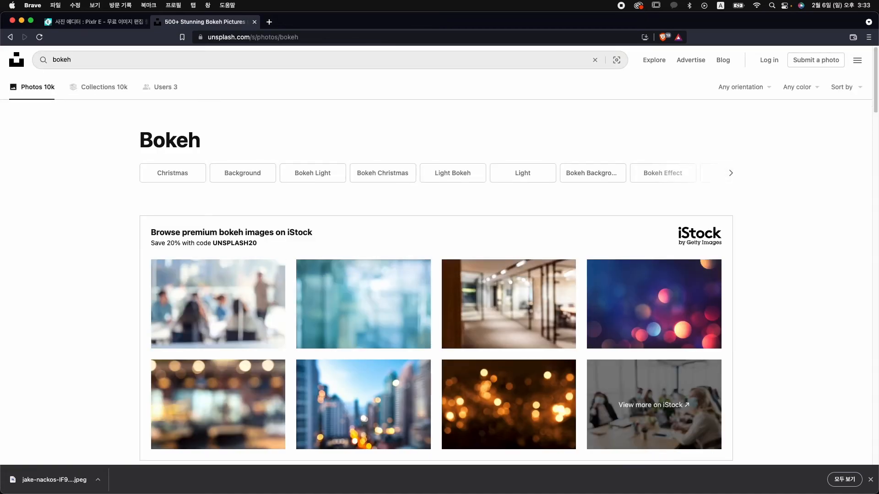
# Step: Open the landscape photo of orange and green night-light bokeh tagged City Lights and copy the image
pyautogui.scroll(-5, 497, 307)
pyautogui.scroll(-4, 496, 307)
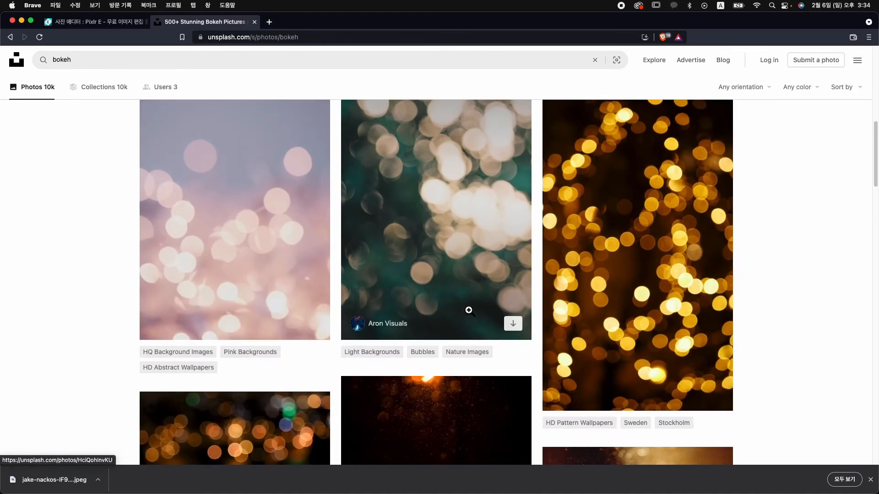
pyautogui.scroll(-3, 470, 312)
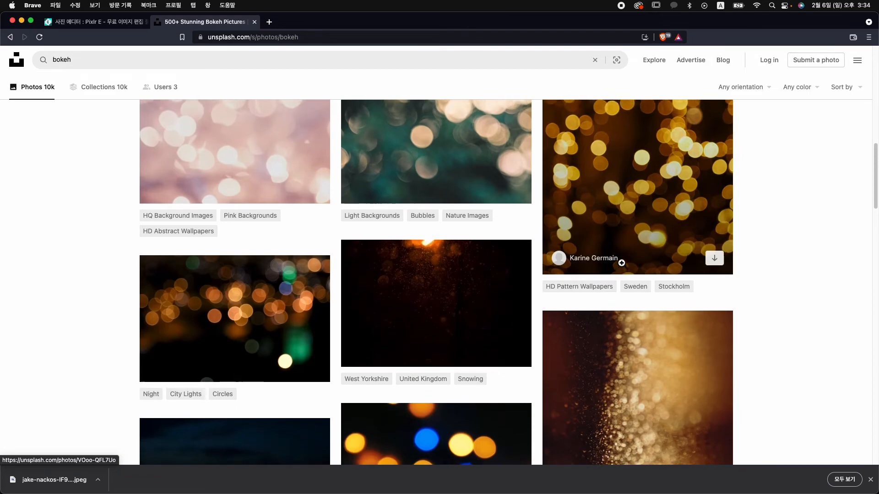
pyautogui.scroll(-1, 371, 272)
pyautogui.scroll(-4, 356, 276)
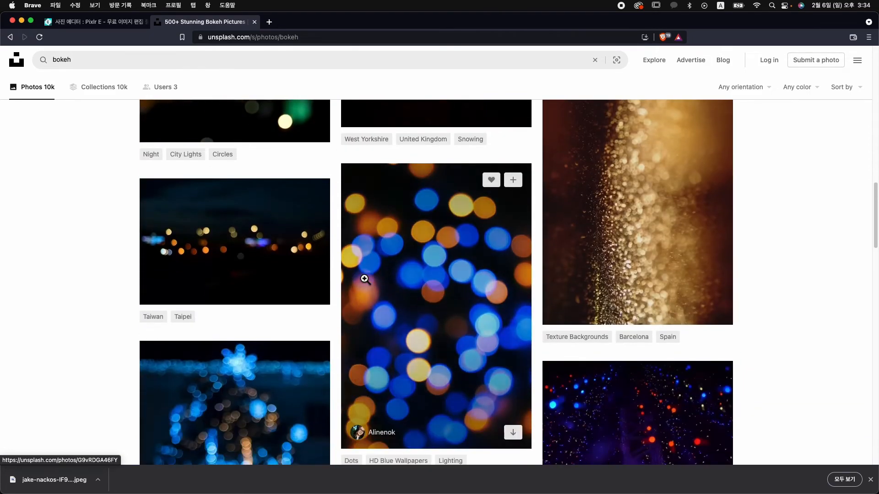
pyautogui.scroll(4, 334, 280)
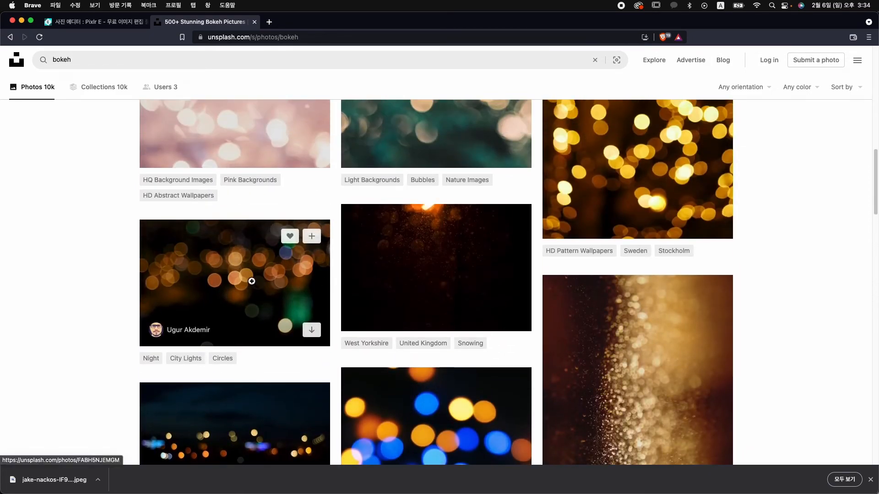
pyautogui.click(293, 288)
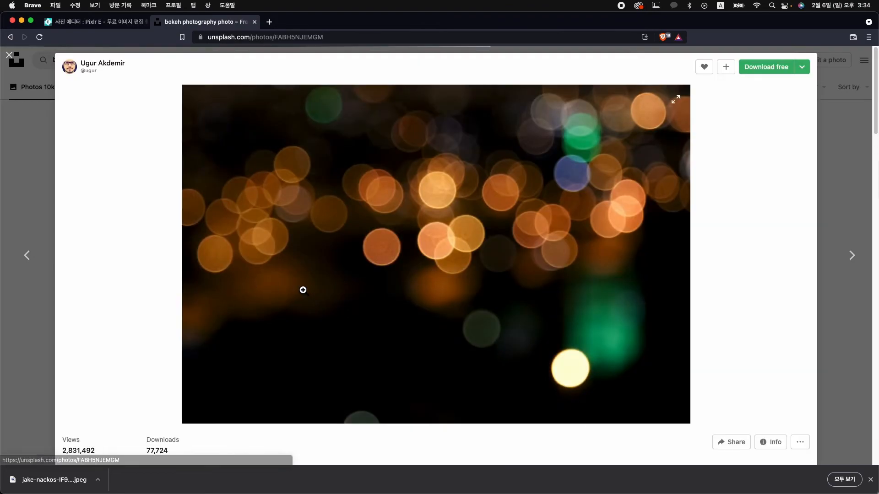
pyautogui.rightClick(513, 197)
pyautogui.click(545, 221)
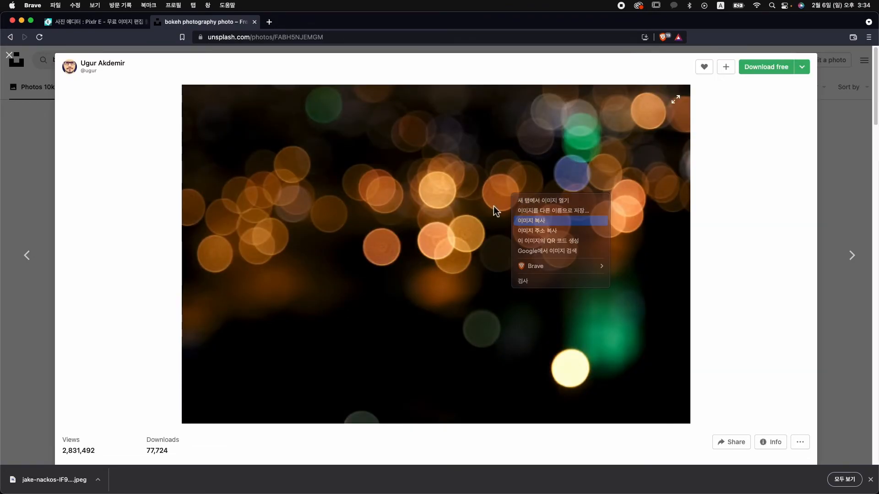
# Step: Switch to Pixlr E, paste the bokeh photo into the thumbnail and enlarge it to about 1327 x 885 px, covering the canvas
pyautogui.click(87, 26)
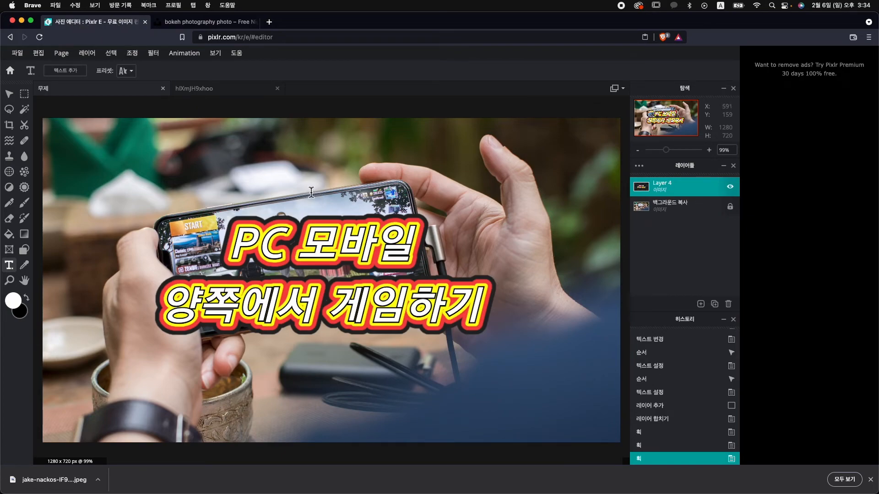
pyautogui.press('super+v')
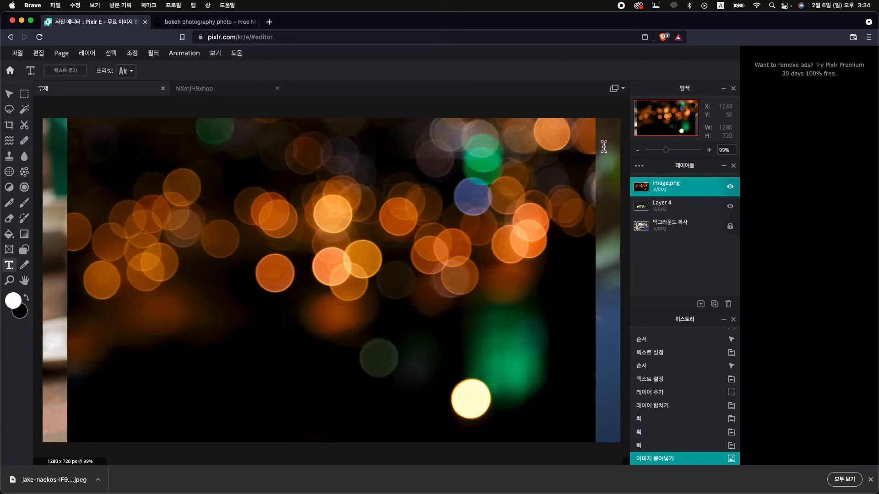
pyautogui.click(9, 94)
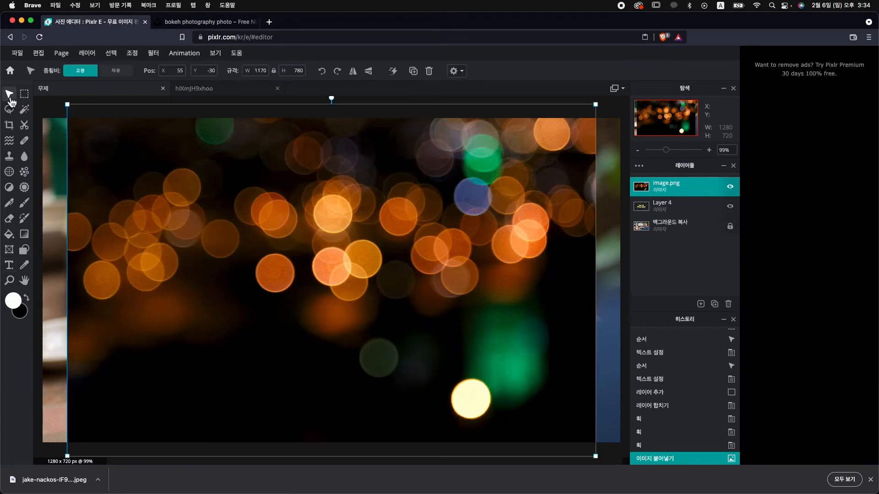
pyautogui.moveTo(185, 151); pyautogui.dragTo(170, 149)
pyautogui.moveTo(499, 377); pyautogui.dragTo(475, 355)
pyautogui.moveTo(567, 109); pyautogui.dragTo(639, 63)
pyautogui.moveTo(486, 188); pyautogui.dragTo(481, 225)
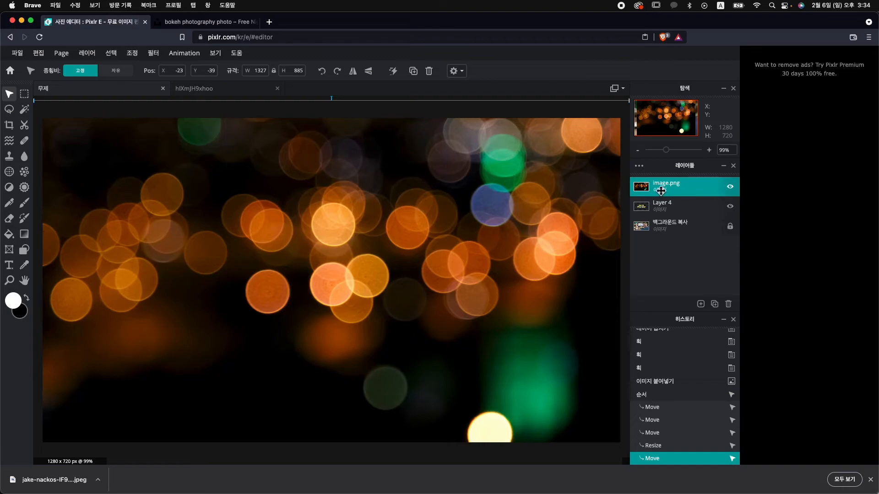
# Step: Set the bokeh layer's blend mode to 스크린 (Screen) and move the text layer above it
pyautogui.doubleClick(695, 188)
pyautogui.click(580, 232)
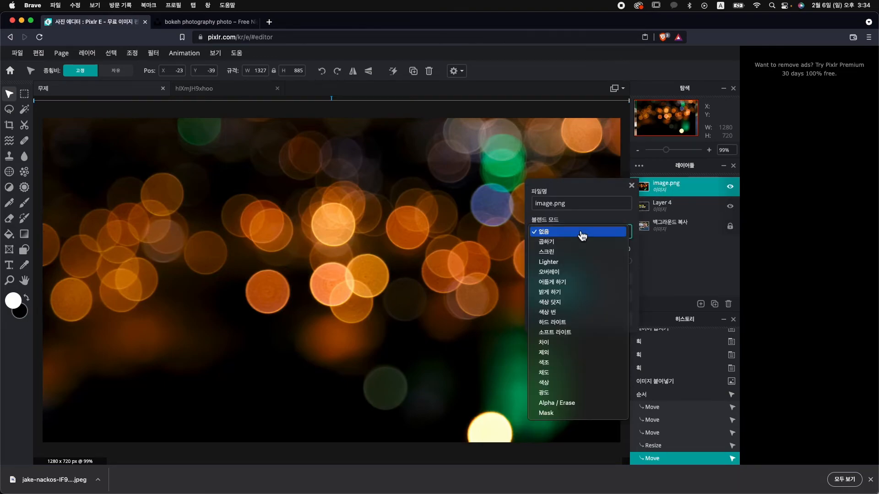
pyautogui.click(581, 252)
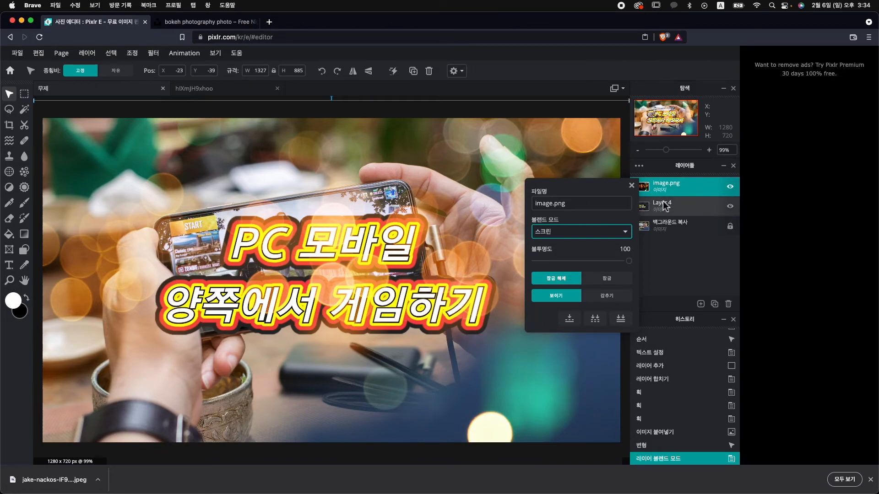
pyautogui.moveTo(674, 210); pyautogui.dragTo(667, 186)
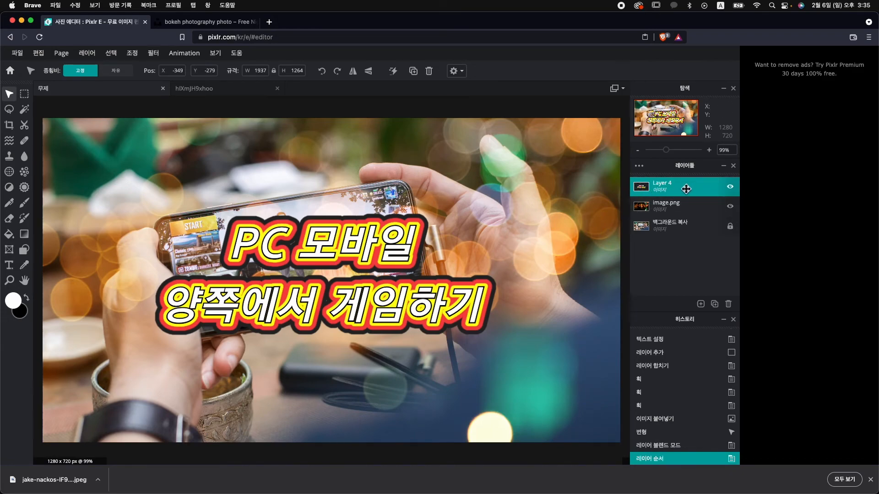
# Step: Set the eraser to 55% opacity and 46% flow, testing it beside the phone
pyautogui.click(11, 223)
pyautogui.click(140, 71)
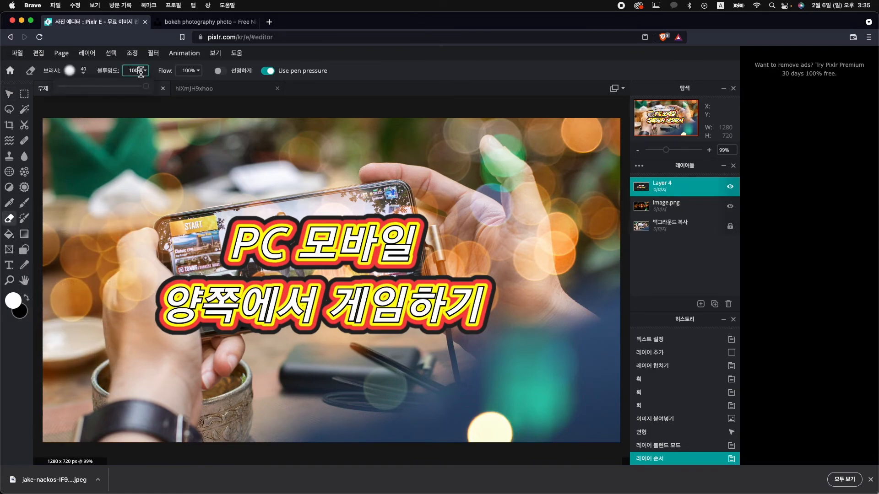
pyautogui.click(492, 208)
pyautogui.click(140, 72)
pyautogui.moveTo(143, 85); pyautogui.dragTo(105, 90)
pyautogui.click(194, 73)
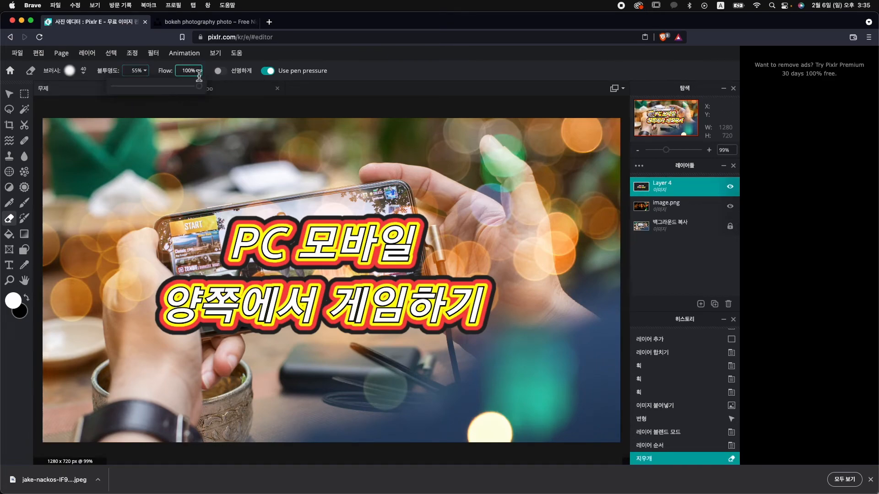
pyautogui.moveTo(199, 86); pyautogui.dragTo(153, 89)
pyautogui.click(442, 200)
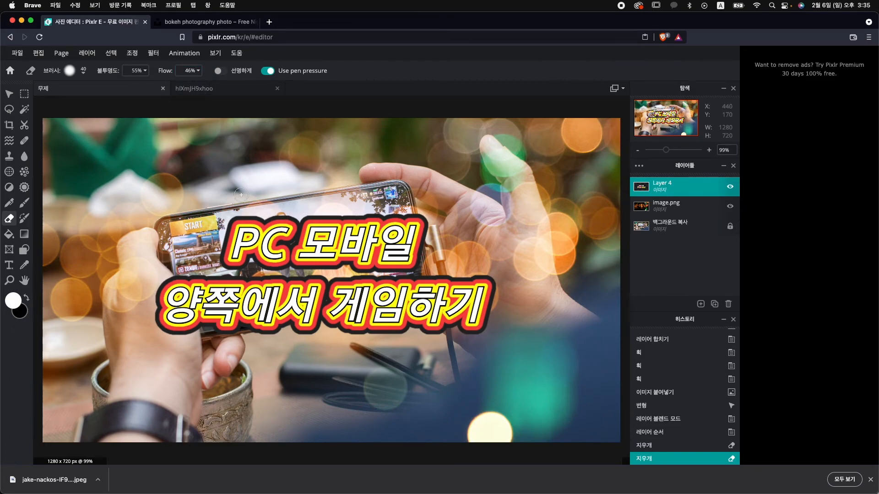
# Step: Enlarge the eraser brush to 370 and try erasing the bokeh around the raised hand with the text layer active
pyautogui.click(69, 71)
pyautogui.moveTo(103, 111); pyautogui.dragTo(137, 112)
pyautogui.click(362, 164)
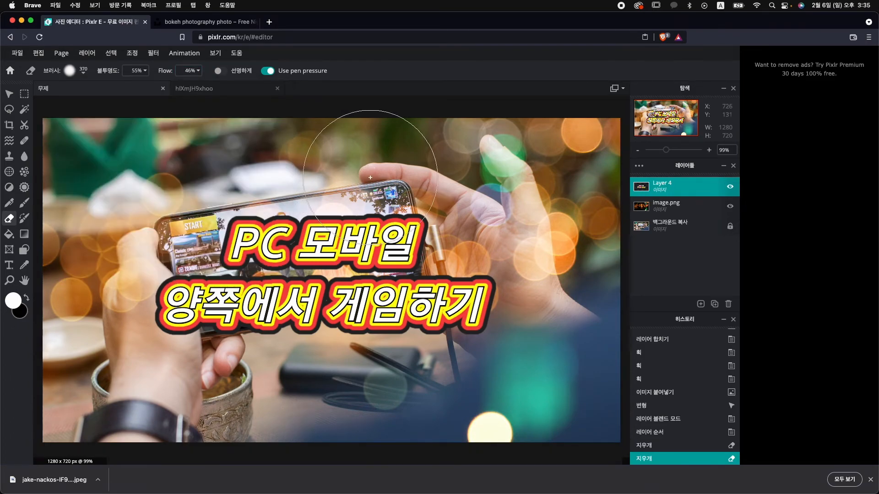
pyautogui.moveTo(520, 220)
pyautogui.mouseDown()
pyautogui.moveTo(534, 204)
pyautogui.moveTo(554, 241)
pyautogui.moveTo(563, 224)
pyautogui.mouseUp()
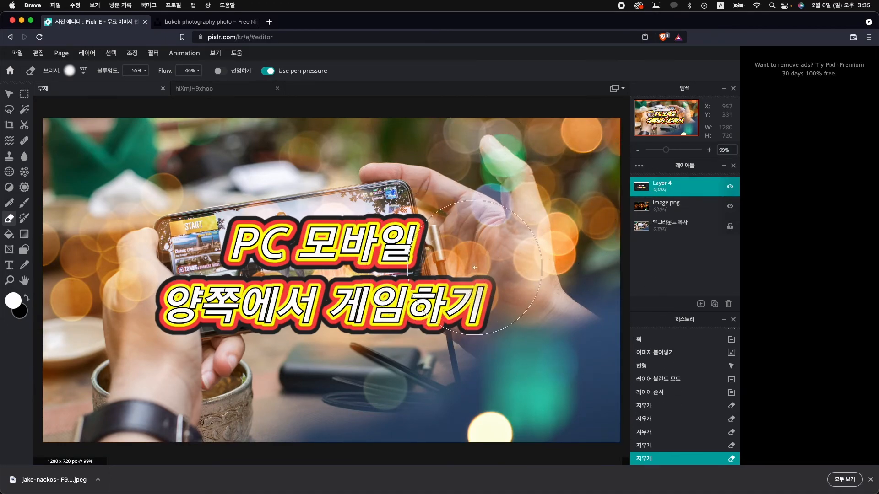
# Step: Partly erase the bokeh layer over the raised hand, phone, blue sleeve and the area beside the other hand
pyautogui.click(695, 211)
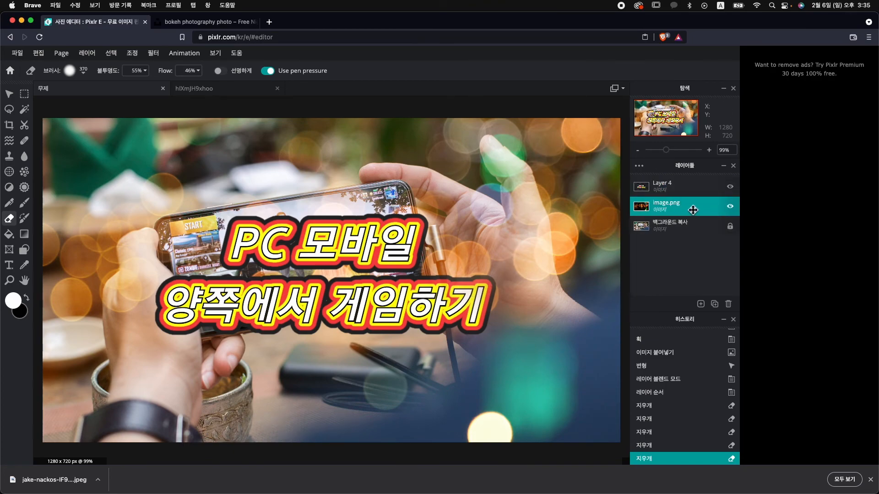
pyautogui.moveTo(503, 151); pyautogui.dragTo(549, 215)
pyautogui.moveTo(526, 184); pyautogui.dragTo(572, 247)
pyautogui.moveTo(550, 298); pyautogui.dragTo(503, 389)
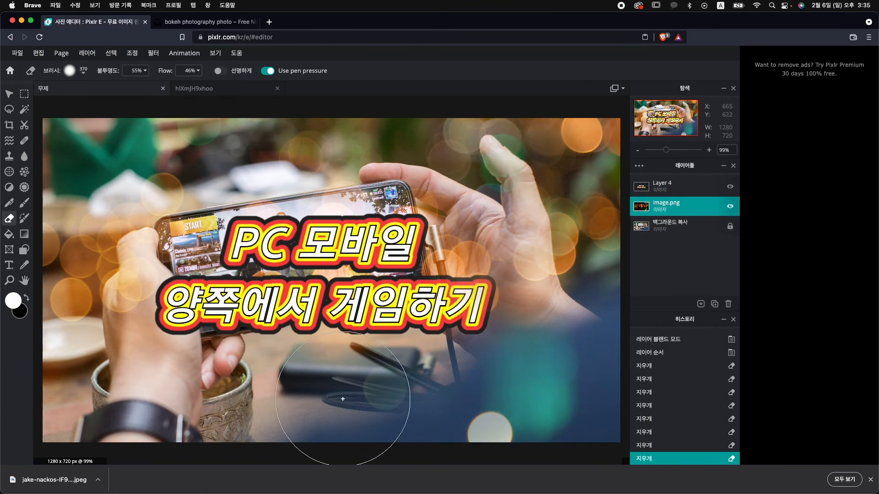
pyautogui.moveTo(411, 147)
pyautogui.mouseDown()
pyautogui.moveTo(485, 137)
pyautogui.moveTo(494, 183)
pyautogui.mouseUp()
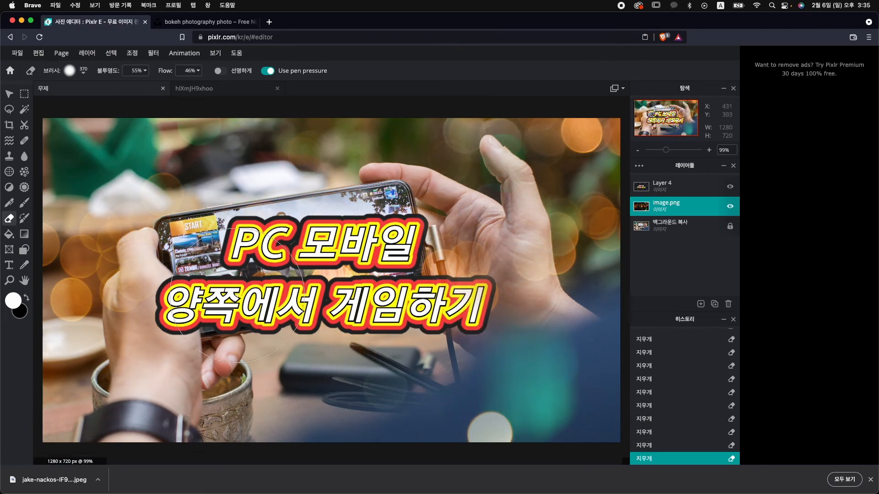
pyautogui.moveTo(91, 247); pyautogui.dragTo(110, 279)
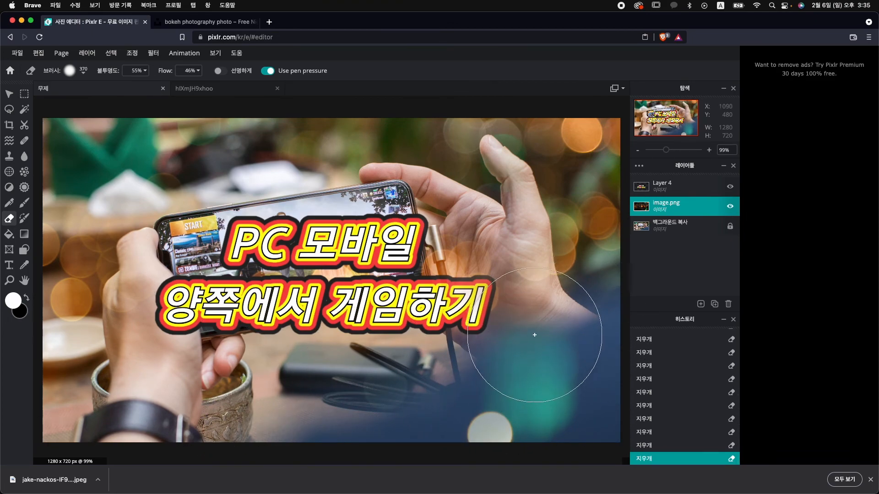
# Step: Move the outlined text layer to the lower-right part of the image, below the phone, at about X -56, Y -46
pyautogui.hotkey('alt', ']')
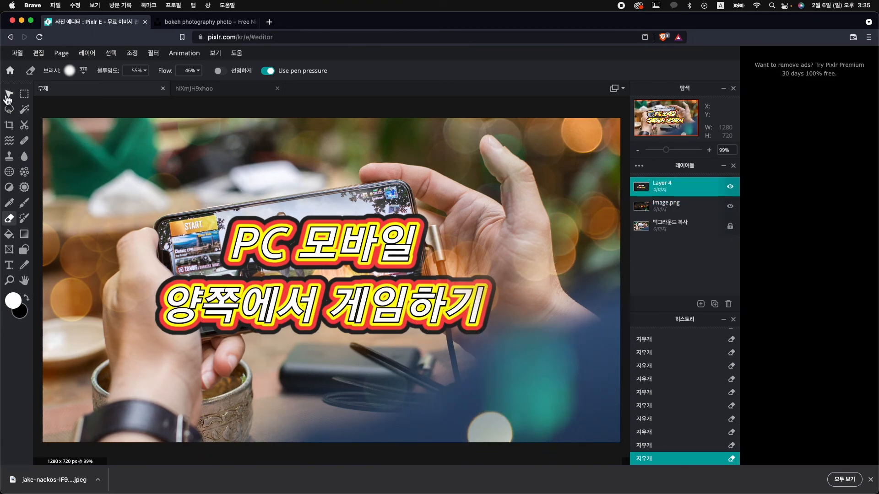
pyautogui.click(7, 96)
pyautogui.moveTo(308, 249)
pyautogui.mouseDown()
pyautogui.moveTo(317, 302)
pyautogui.moveTo(422, 342)
pyautogui.mouseUp()
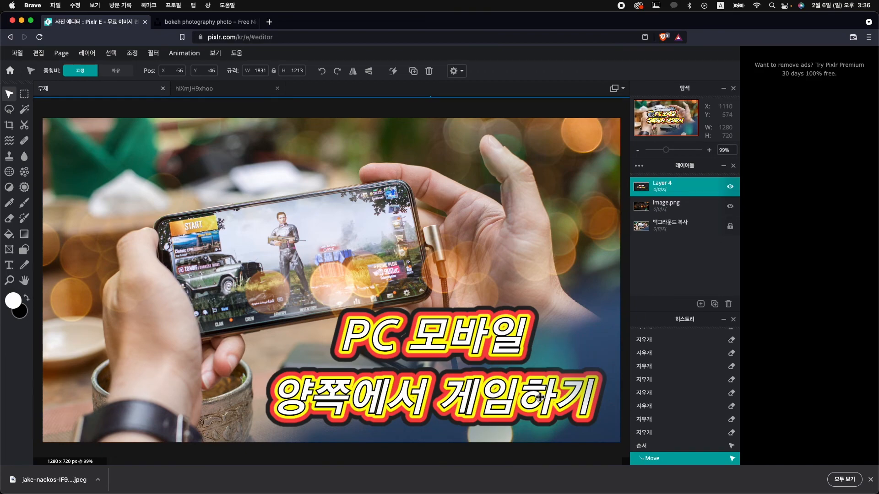
# Step: Lock the outlined text layer in its layer settings
pyautogui.click(682, 208)
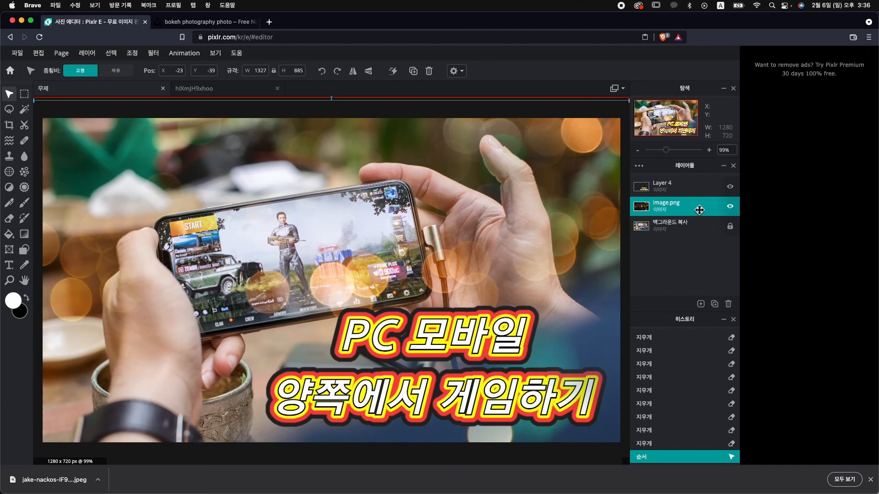
pyautogui.click(693, 190)
pyautogui.click(709, 189)
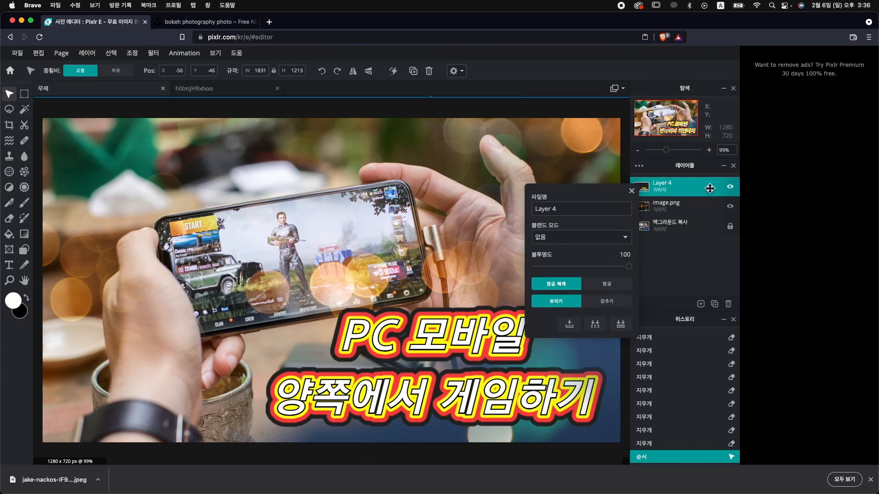
pyautogui.click(622, 286)
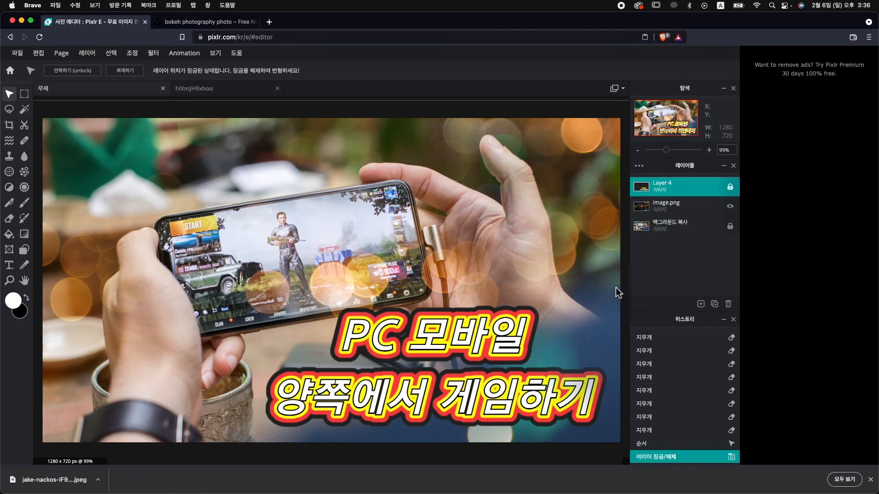